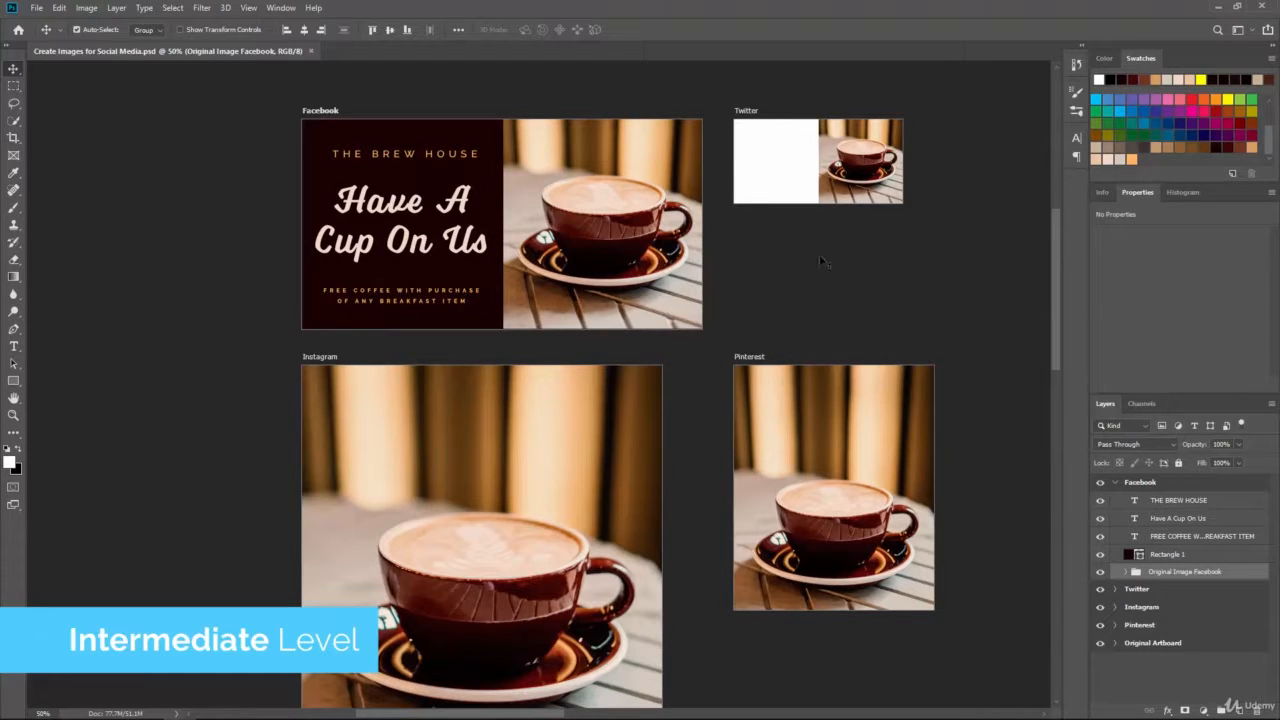
Step: Duplicate the Facebook ad's dark Rectangle 1 layer and move the copy into the Pinterest group
scroll(822, 262, "down", 2)
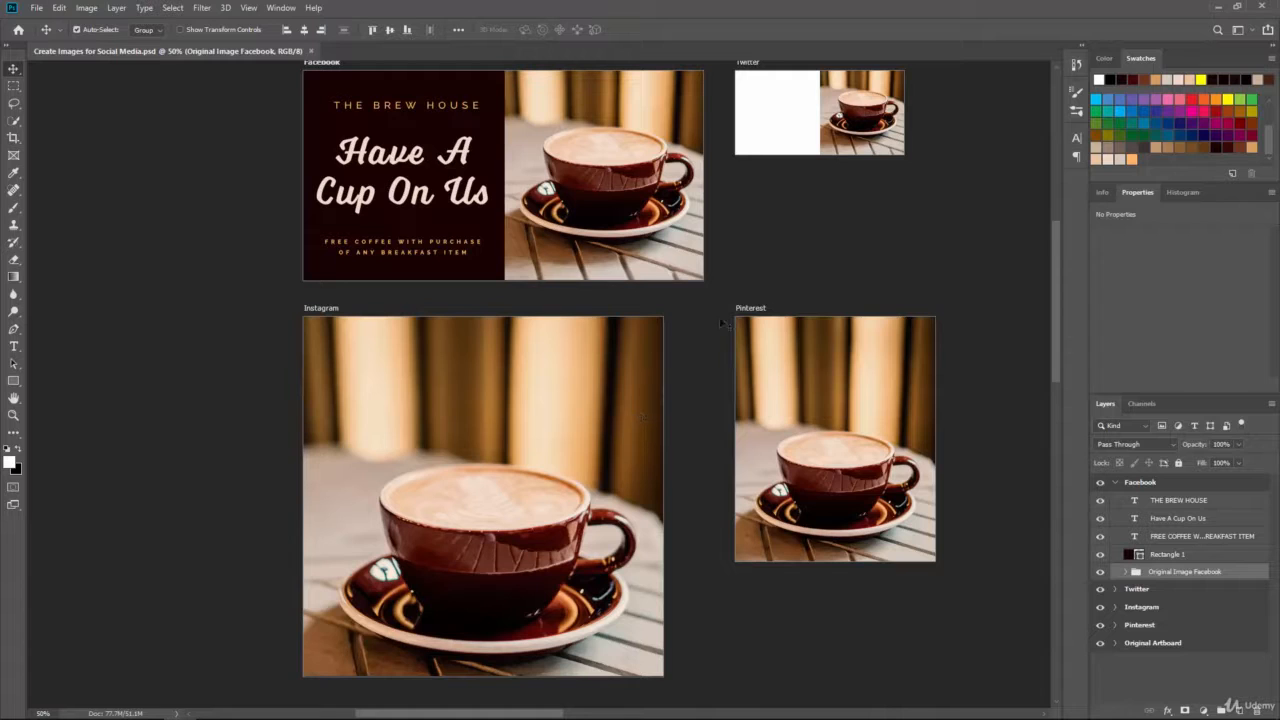
left_click_drag(818, 280, 713, 284)
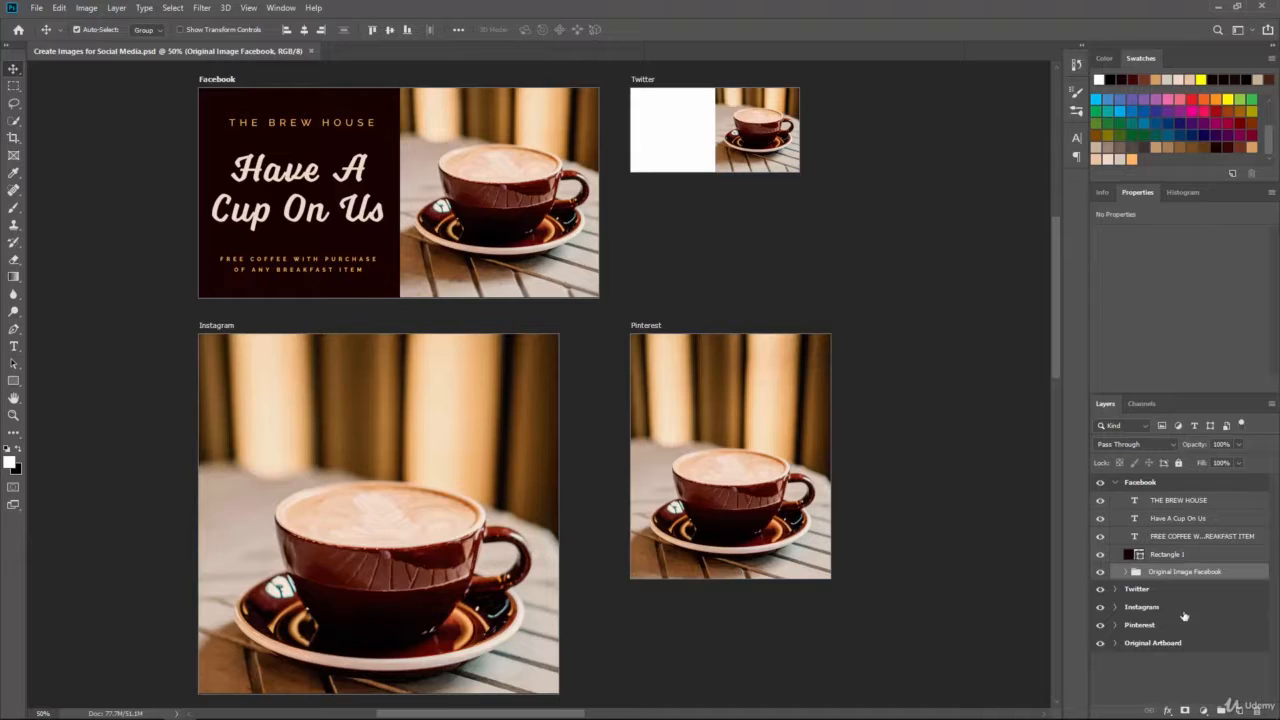
left_click(1199, 556)
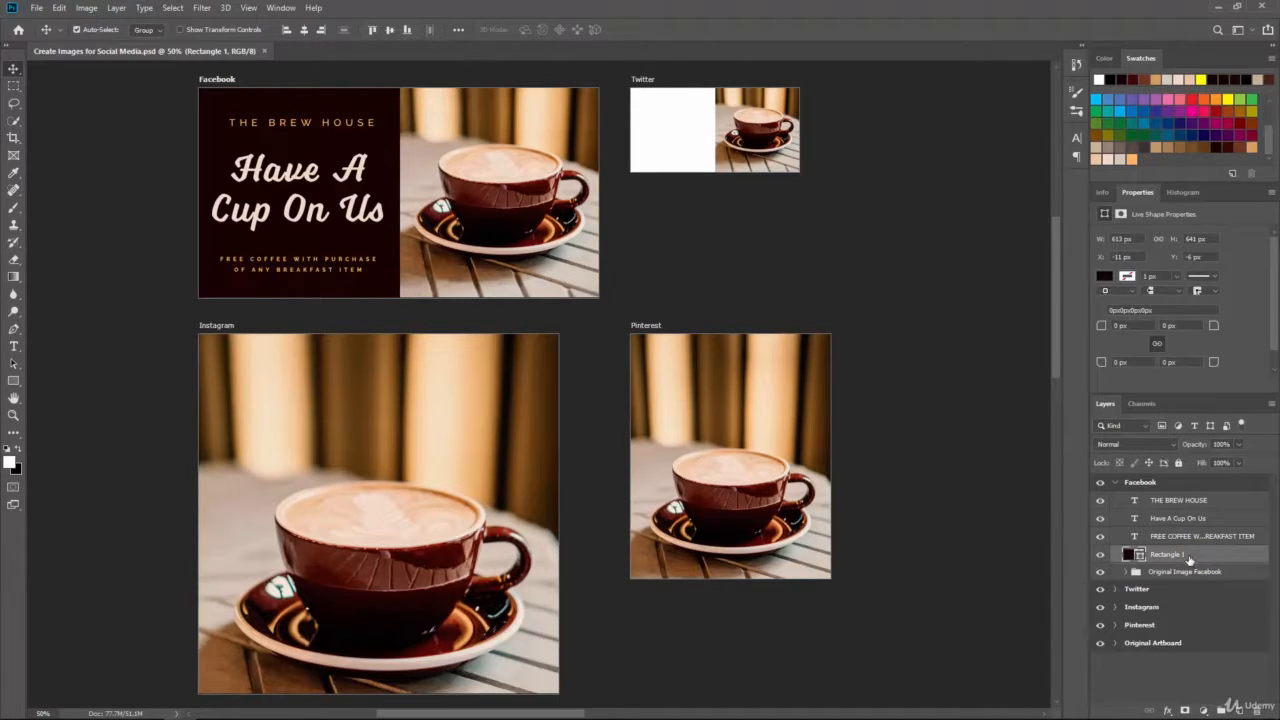
right_click(1189, 558)
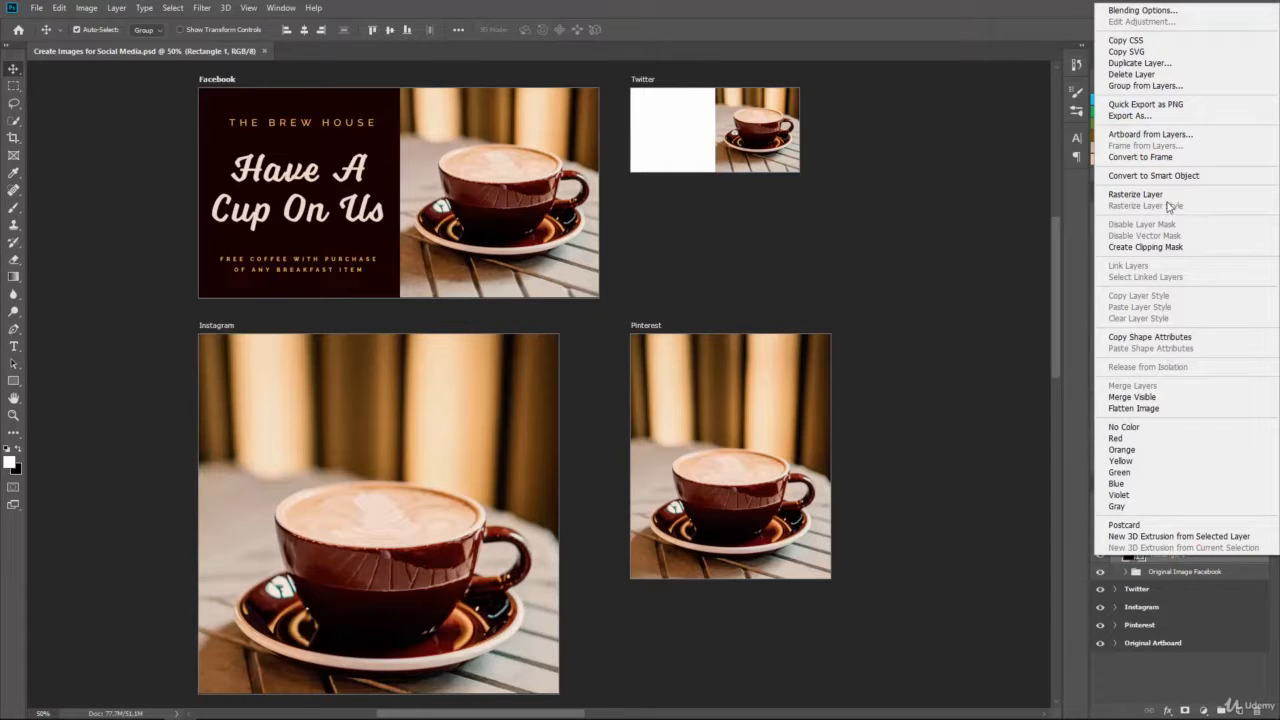
left_click(1219, 601)
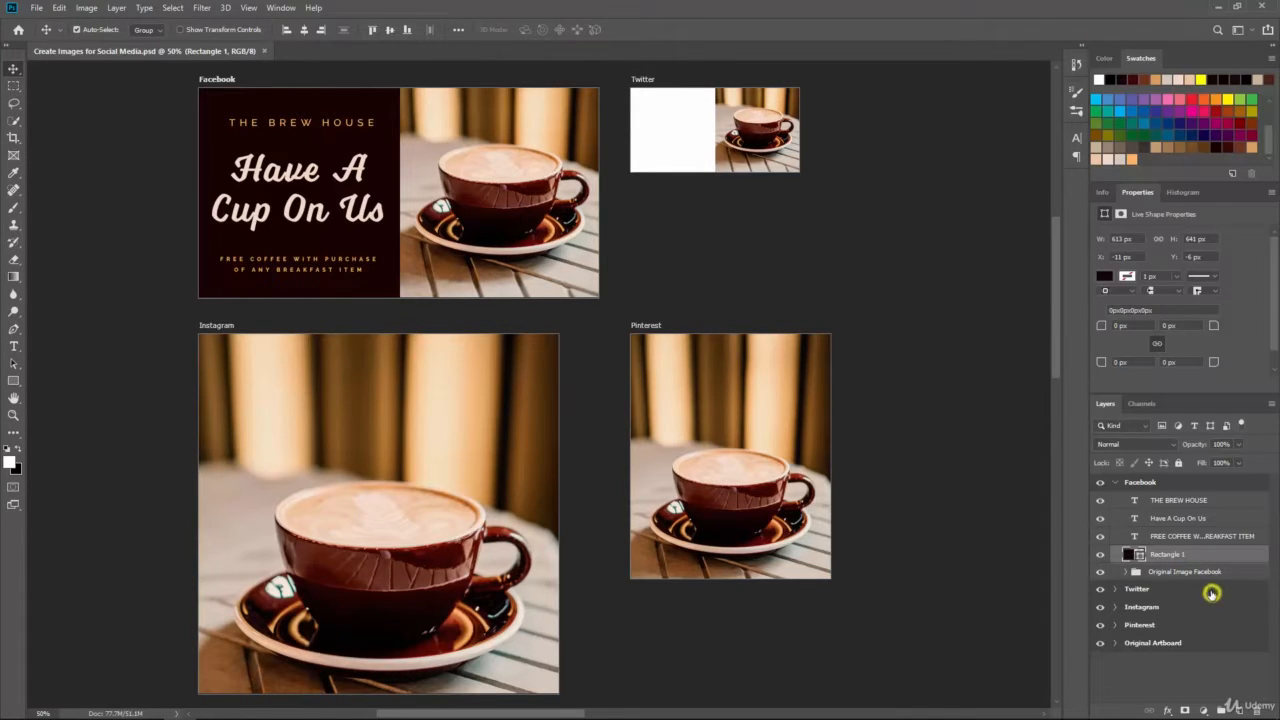
left_click(1204, 557)
left_click_drag(1204, 560, 1241, 707)
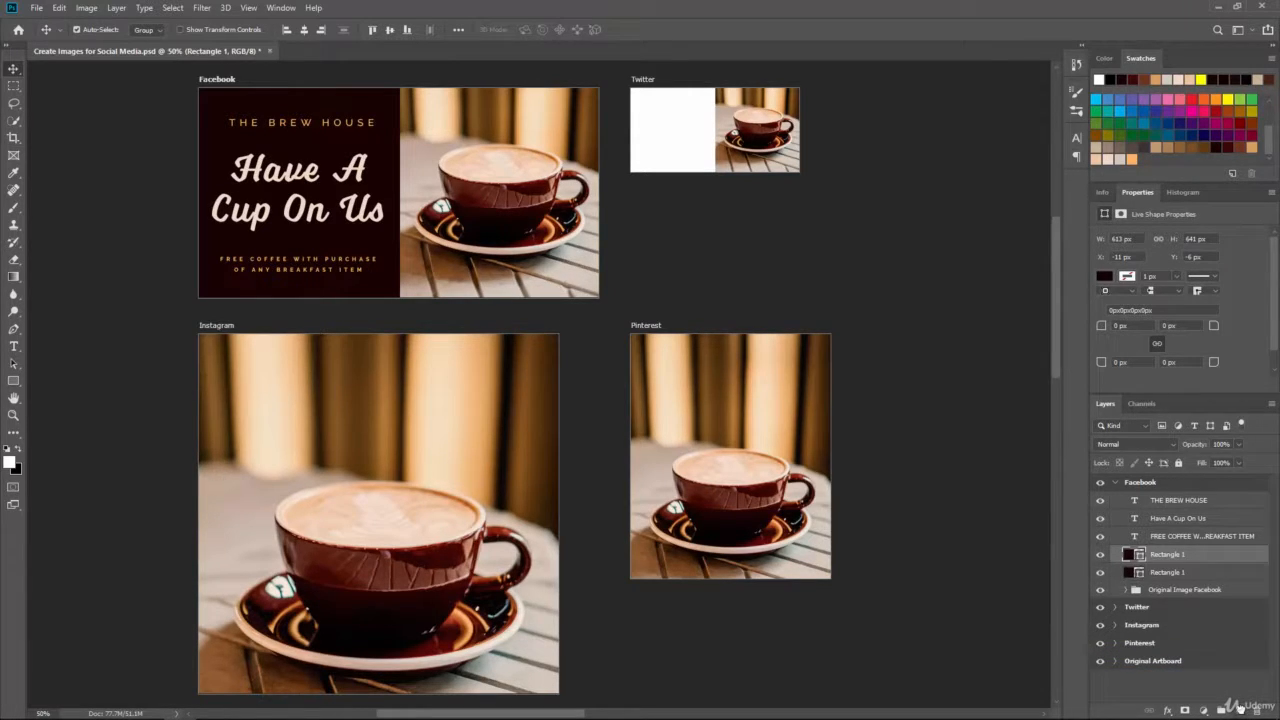
left_click(1189, 573, "shift")
left_click_drag(1189, 573, 1173, 643)
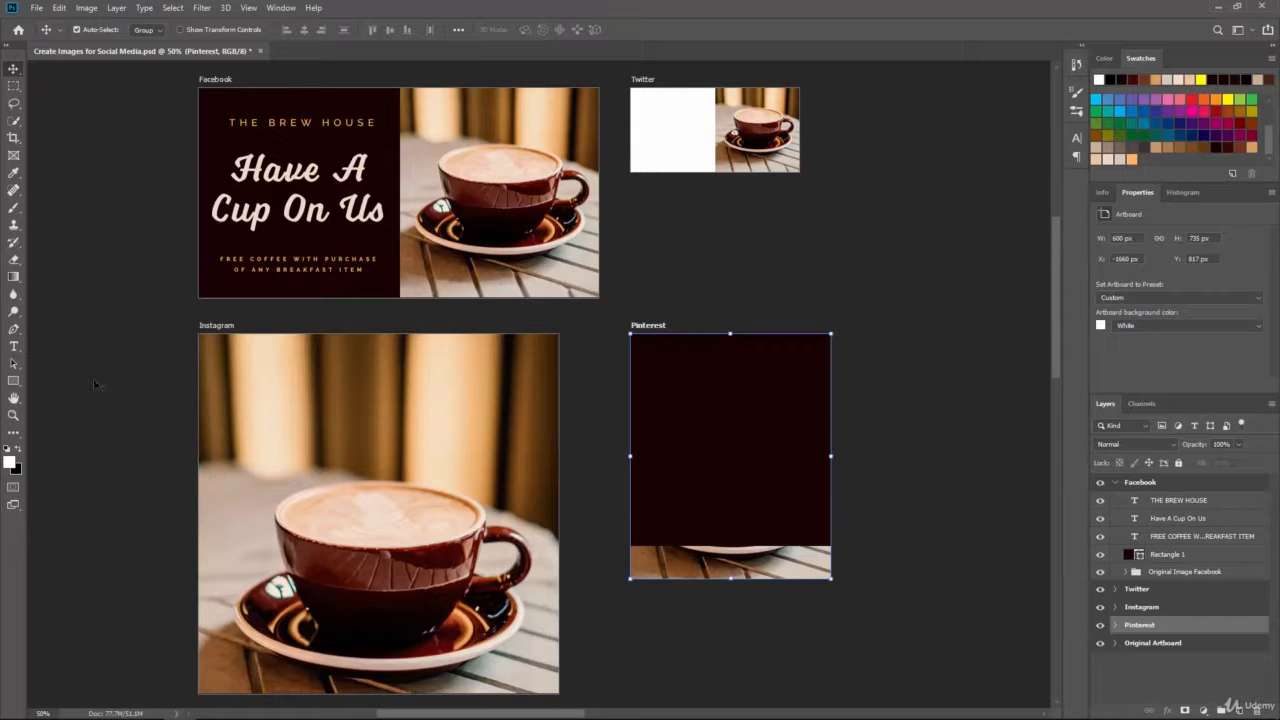
Step: Raise the Pinterest rectangle's two bottom anchors with Direct Selection to make a 613 x 273 px top band
left_click(14, 366)
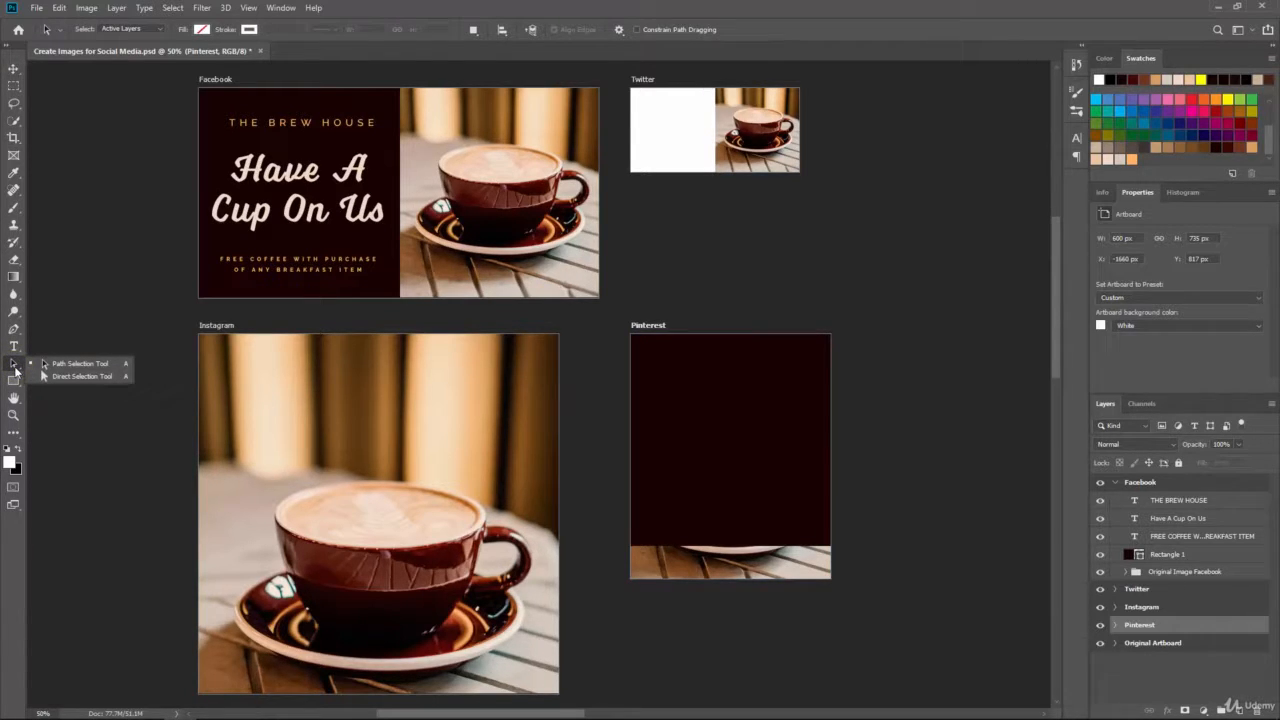
left_click(74, 375)
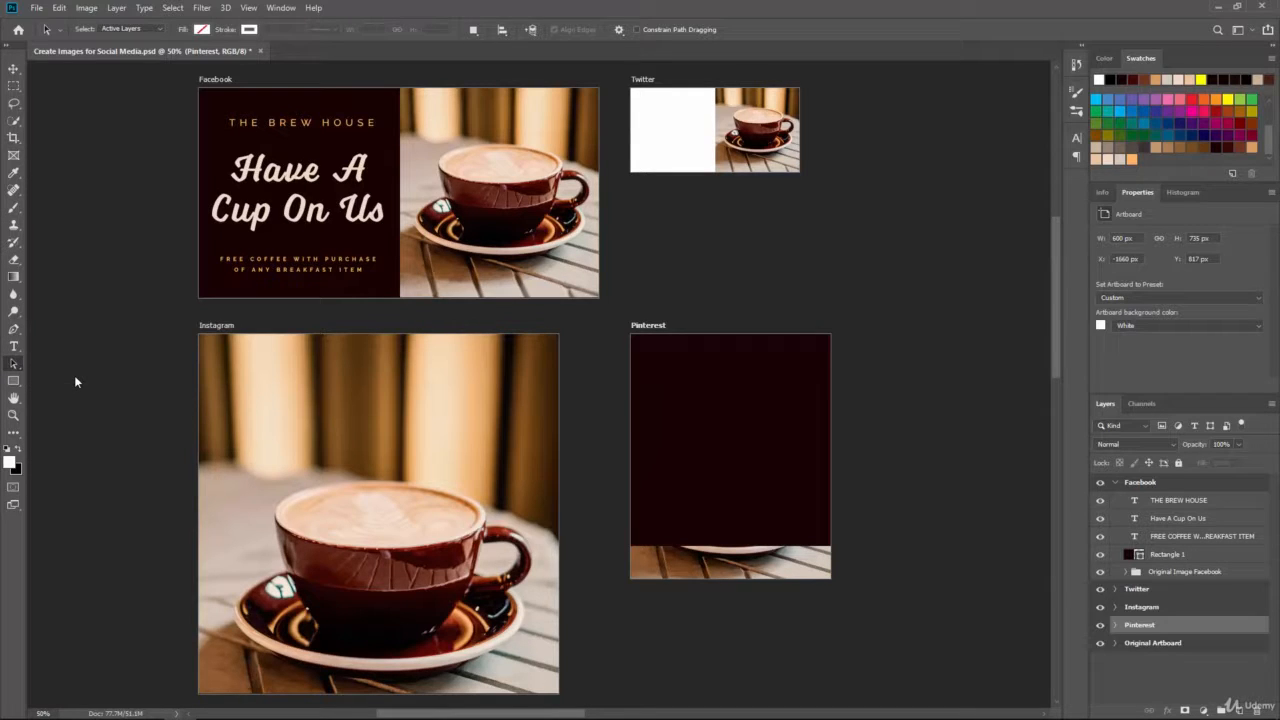
left_click(703, 450)
left_click(1115, 626)
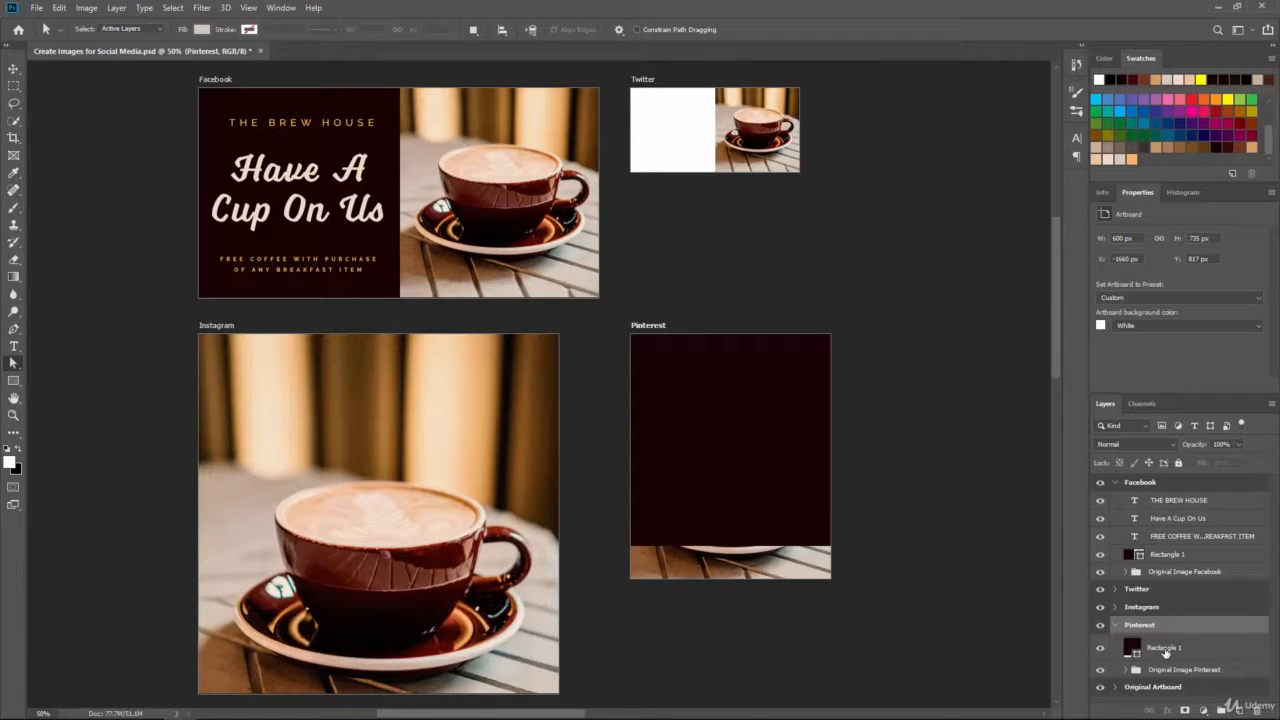
left_click(1165, 650)
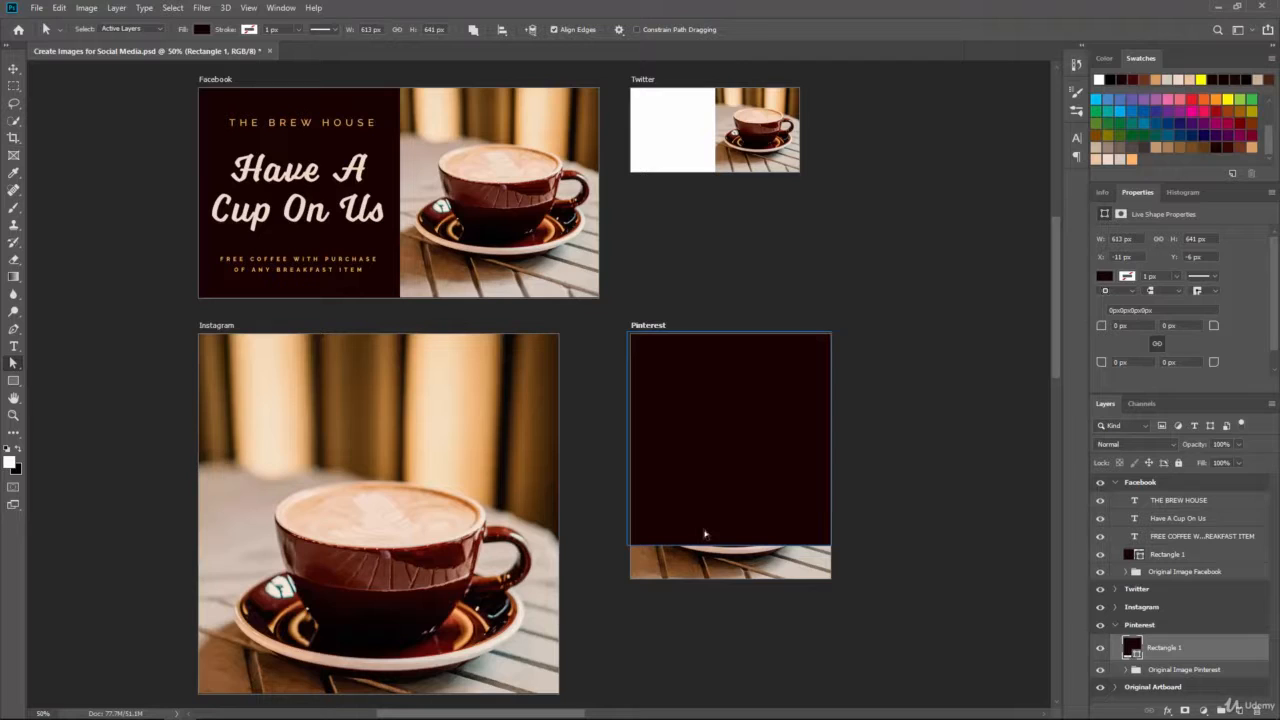
left_click(632, 538)
left_click(627, 546)
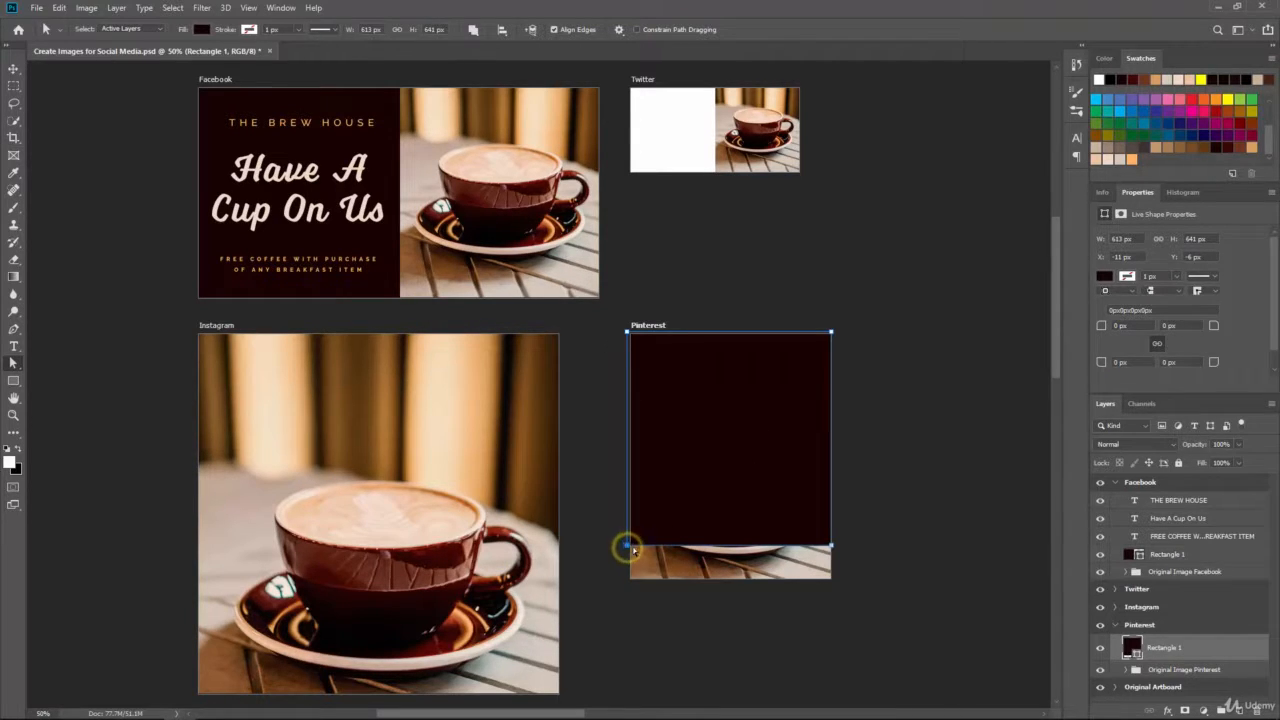
left_click(831, 547)
left_click_drag(831, 547, 831, 422)
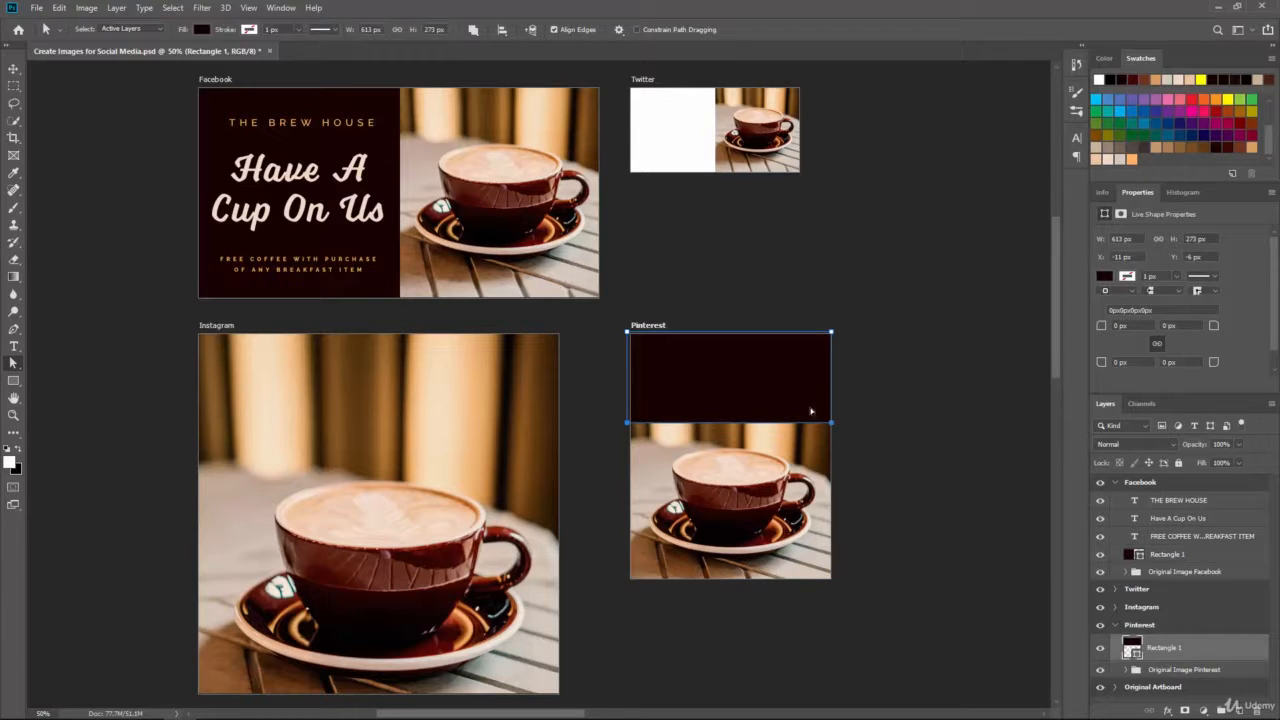
left_click(880, 413)
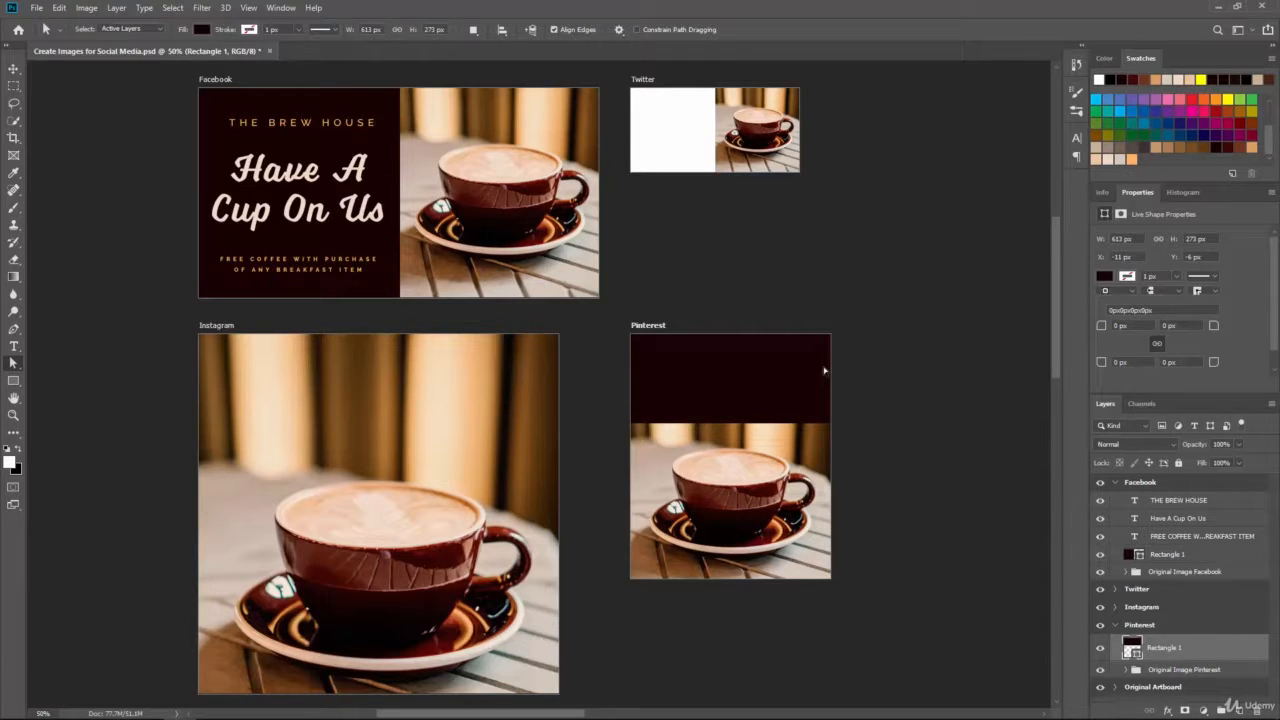
Step: Move the Original Image Pinterest photo group up a few pixels and one pixel right, beneath the band
left_click(1163, 670)
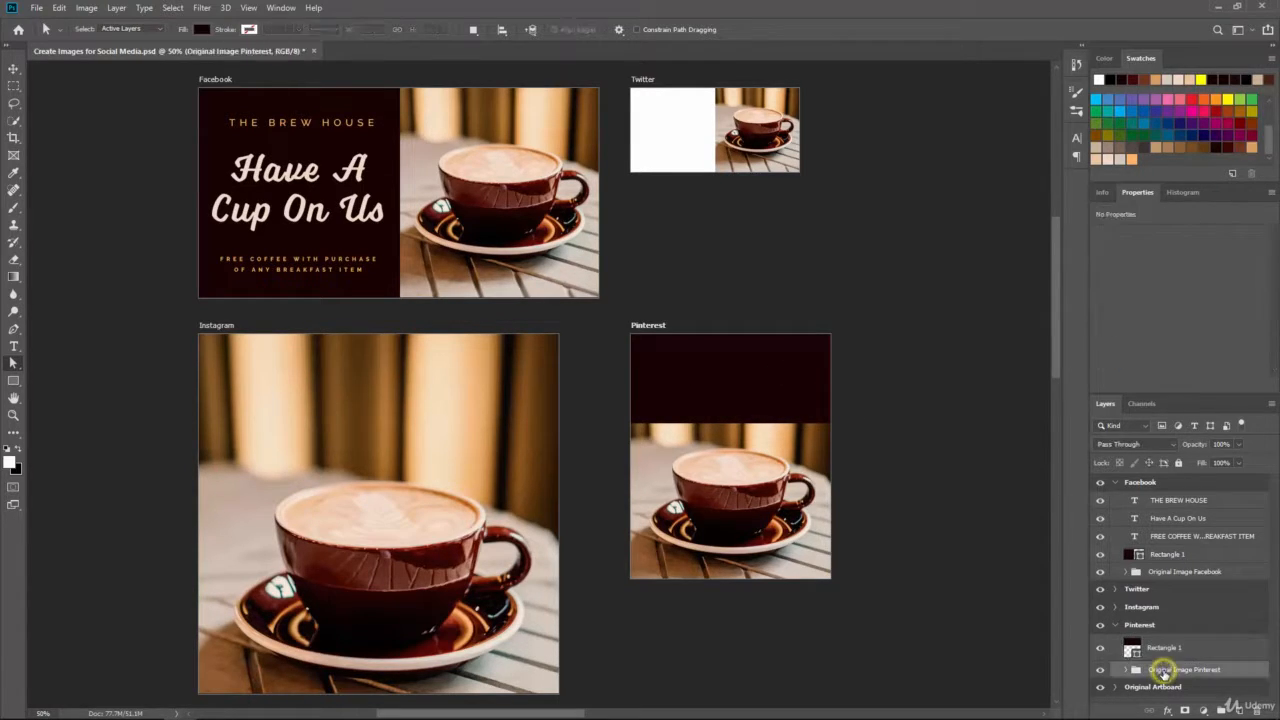
left_click(15, 70)
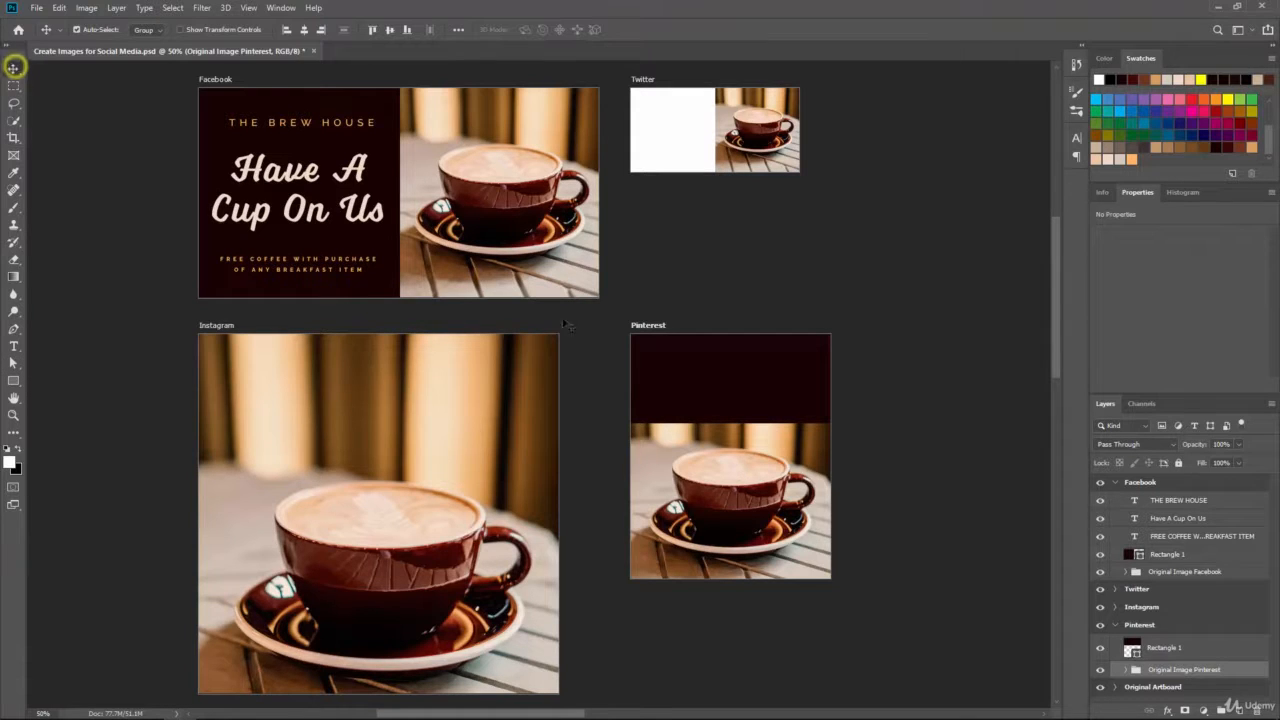
left_click_drag(776, 508, 771, 495)
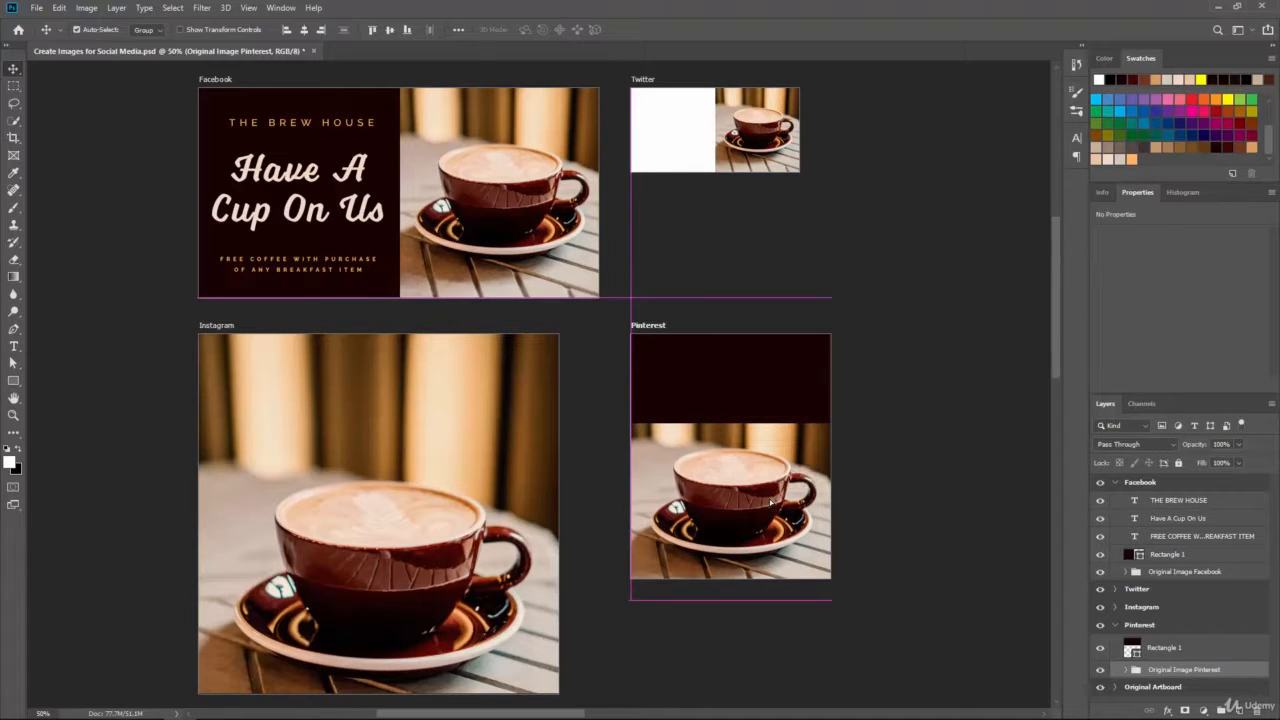
key("Up")
key("Up")
key("Up")
key("Up")
key("Up")
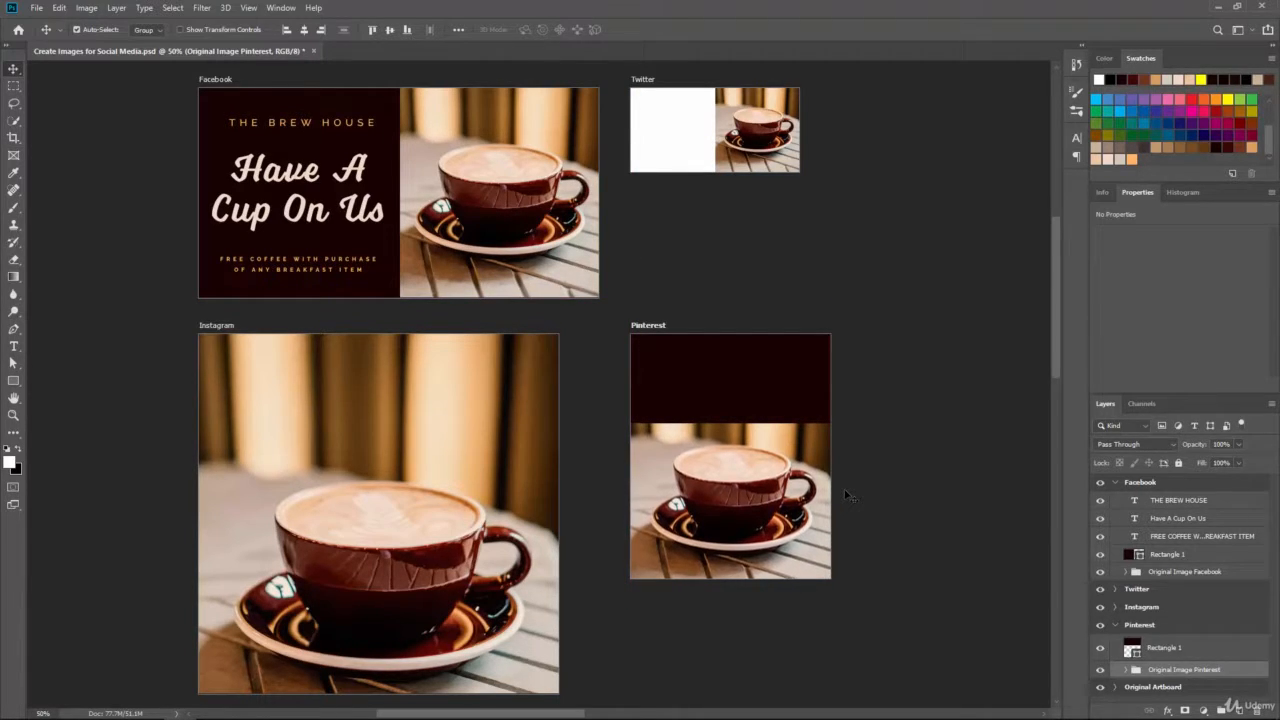
key("Up")
key("Up")
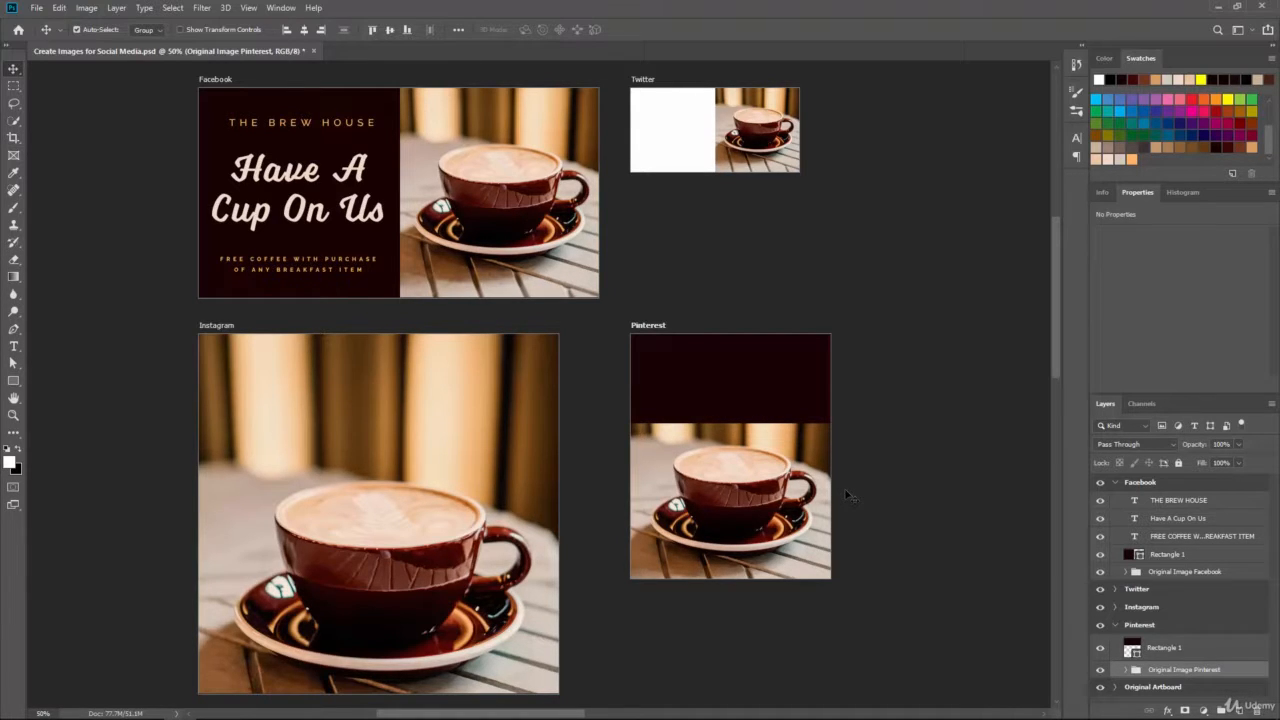
key("Up")
key("Up")
key("Right")
key("Right")
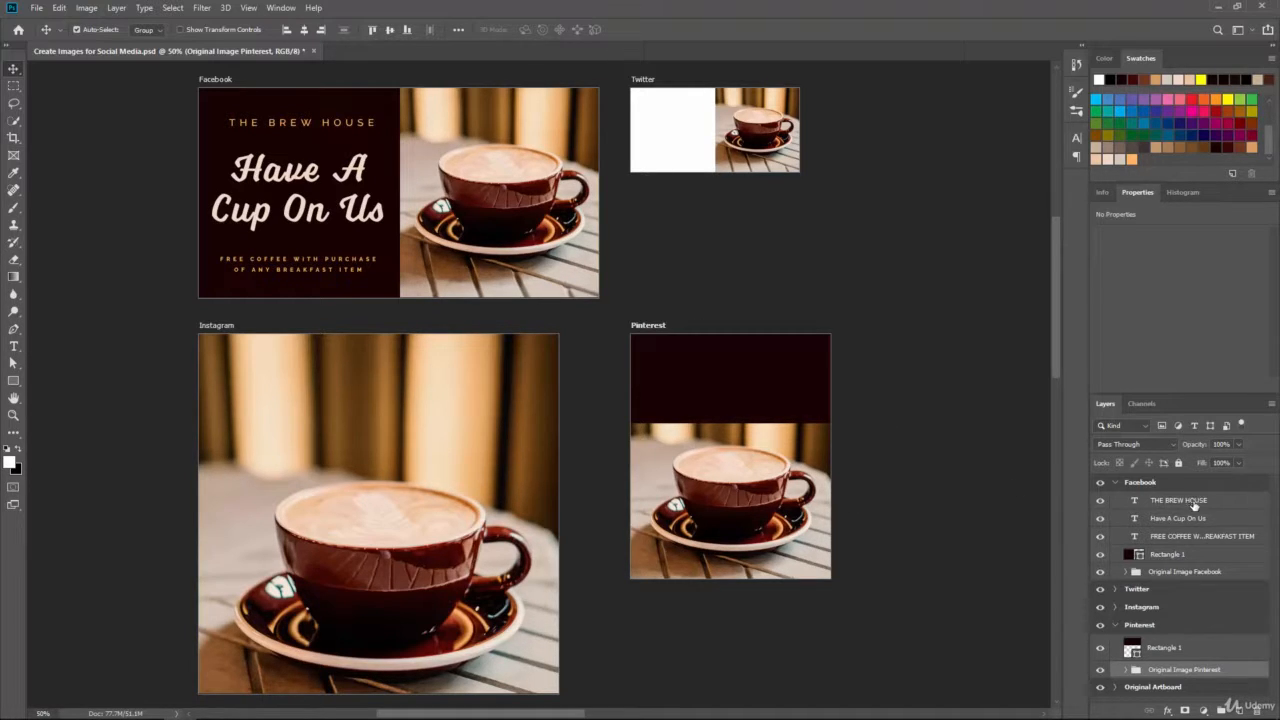
Step: Copy the FREE COFFEE offer text and Have A Cup On Us headline onto the Pinterest dark band
left_click(1186, 537)
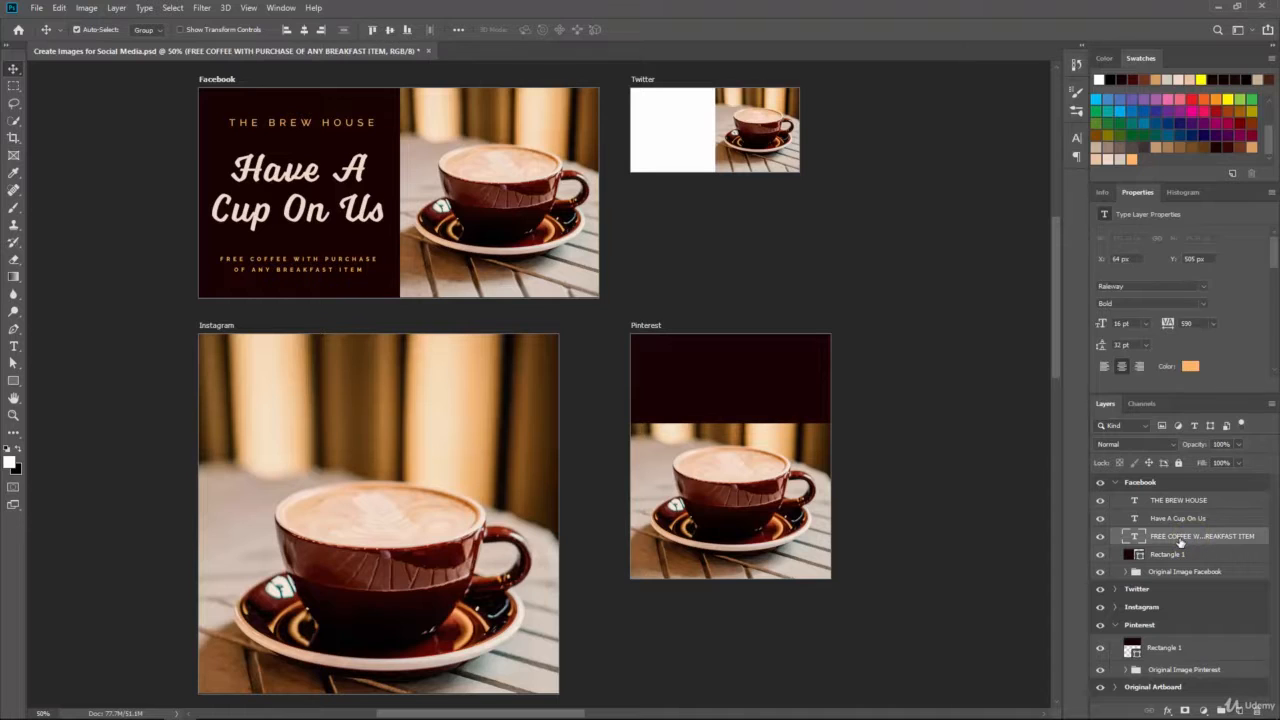
left_click_drag(1183, 539, 1240, 707)
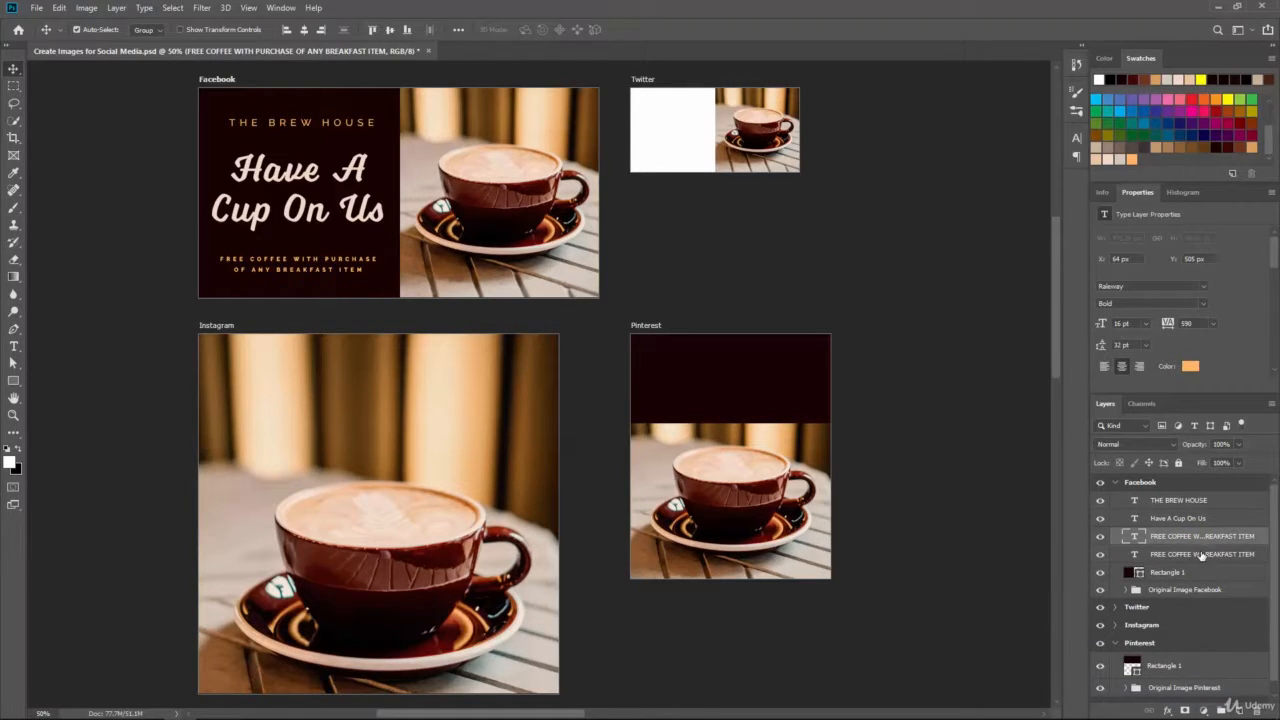
left_click_drag(1199, 538, 1180, 640)
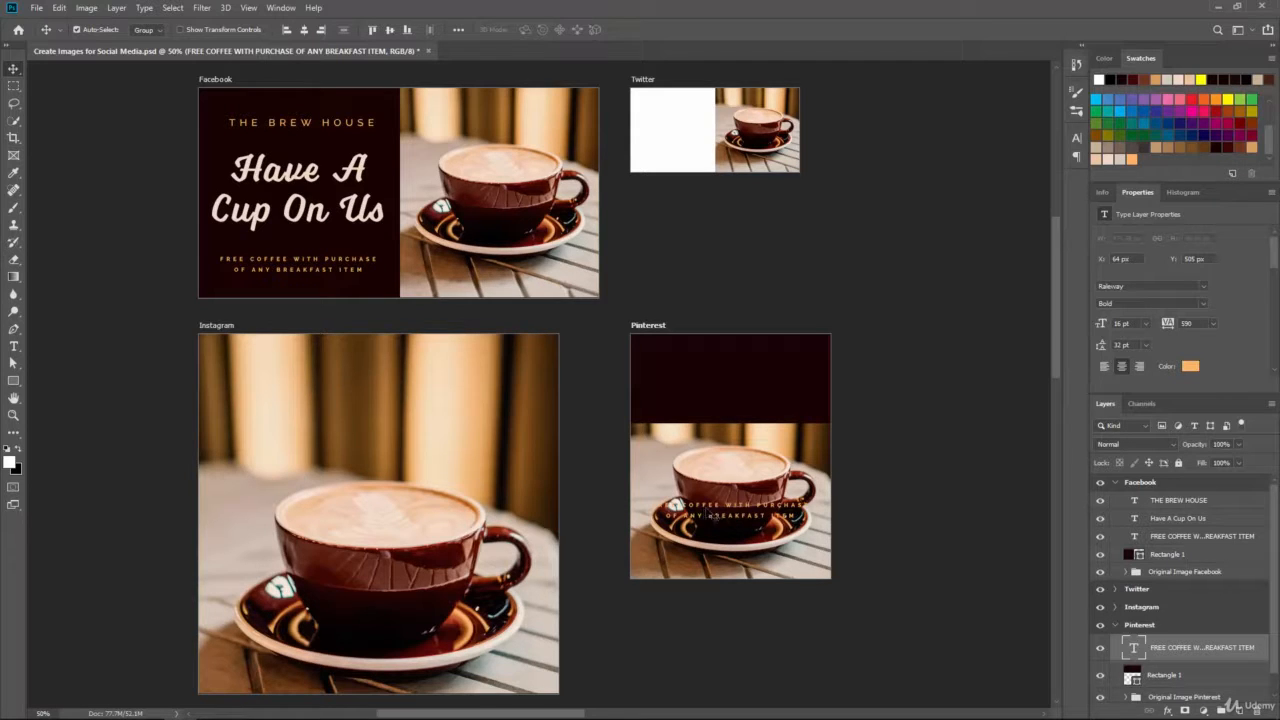
left_click_drag(709, 515, 710, 404)
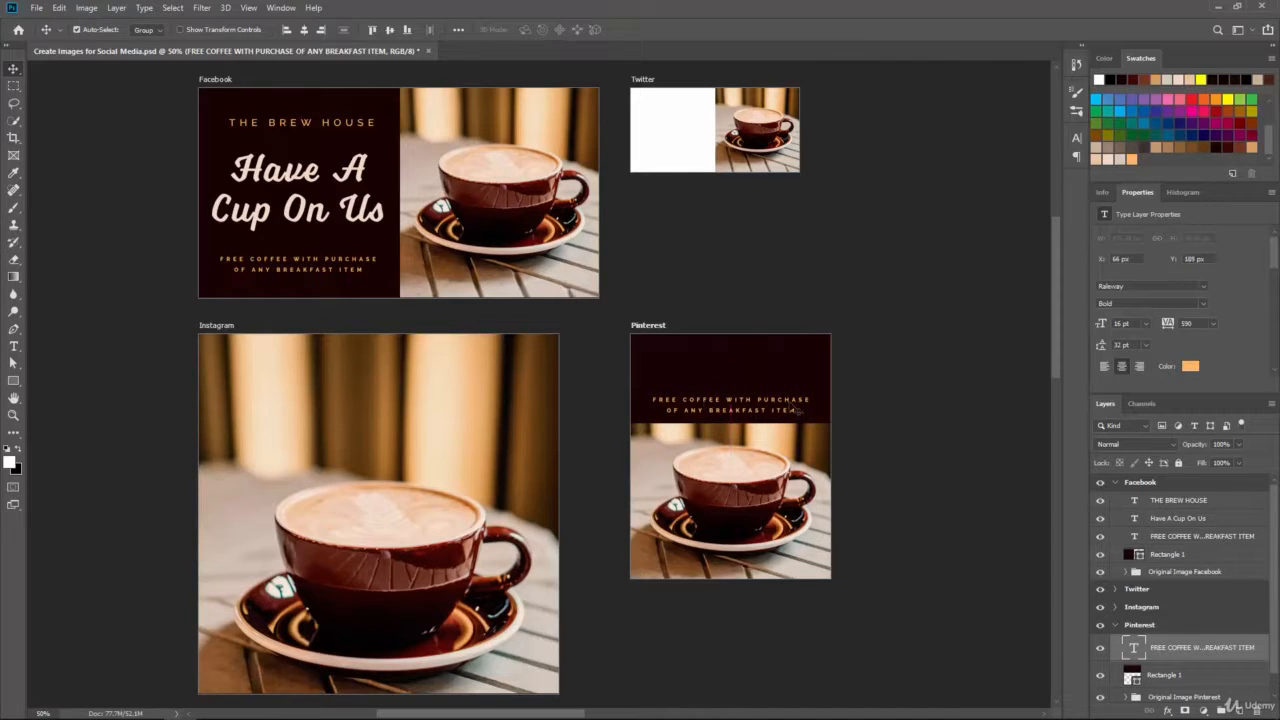
left_click(1195, 519)
left_click_drag(1195, 519, 1237, 708)
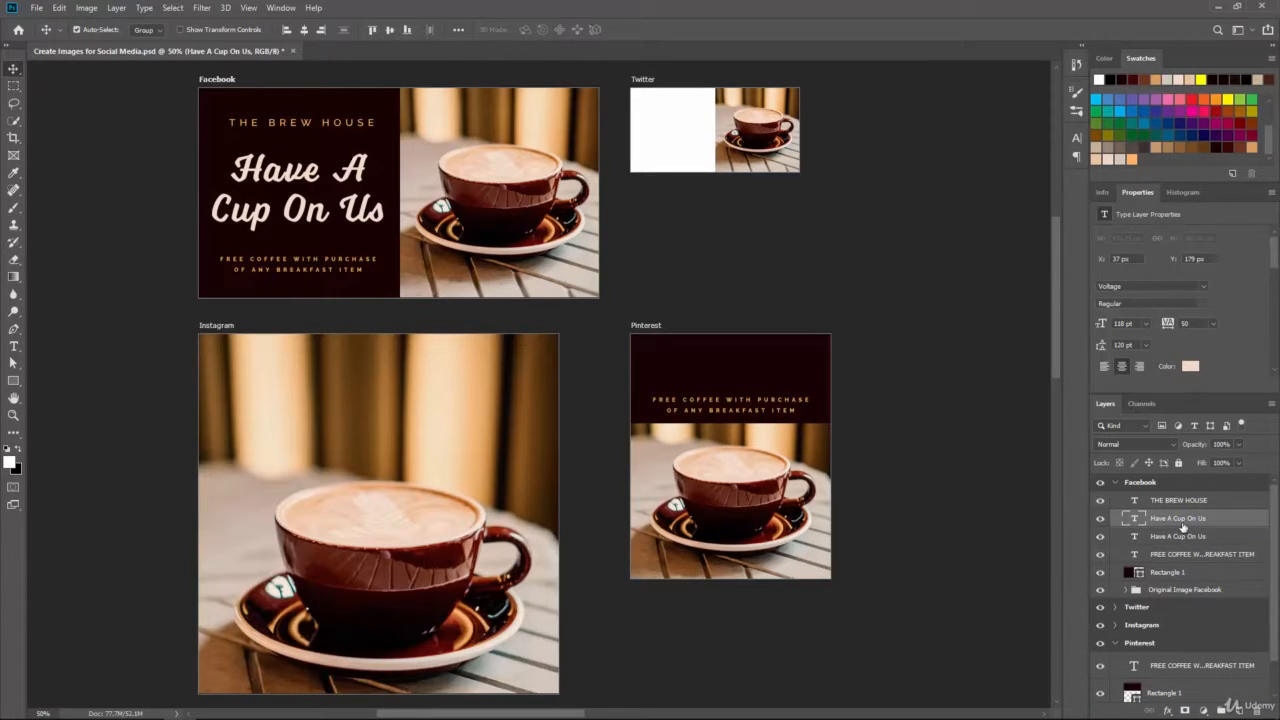
left_click_drag(1181, 518, 1160, 644)
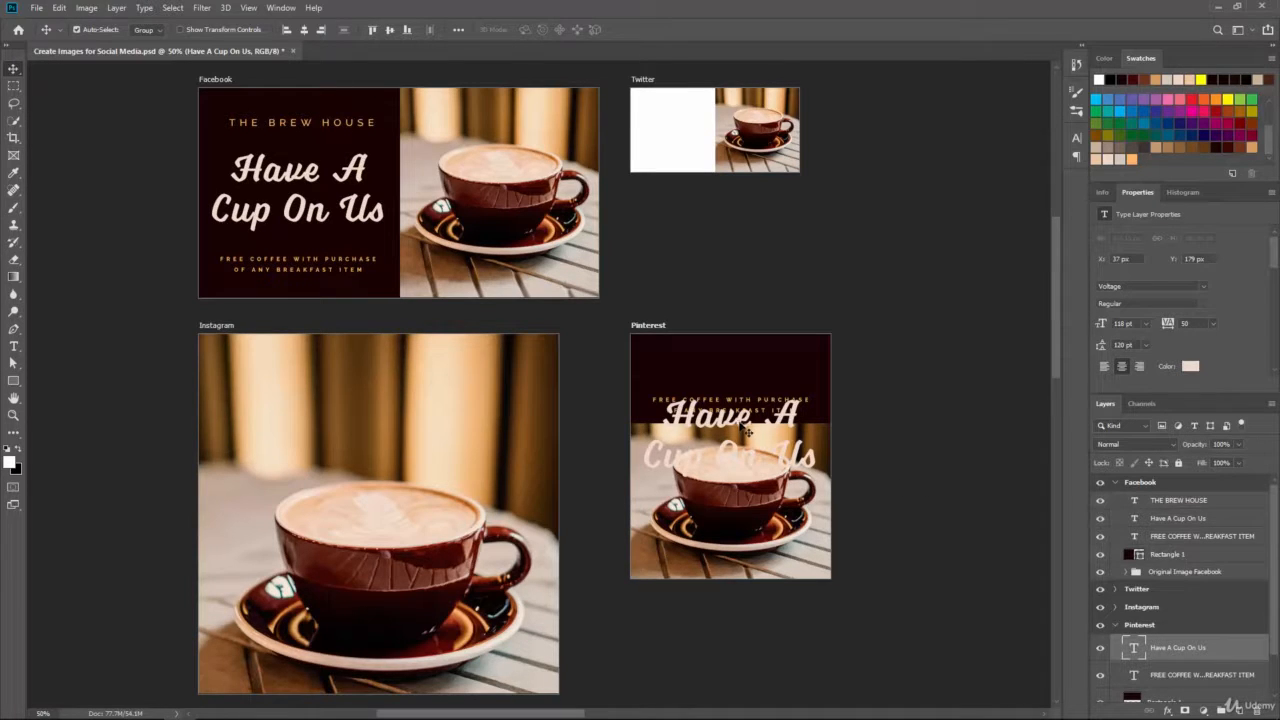
left_click_drag(745, 427, 734, 384)
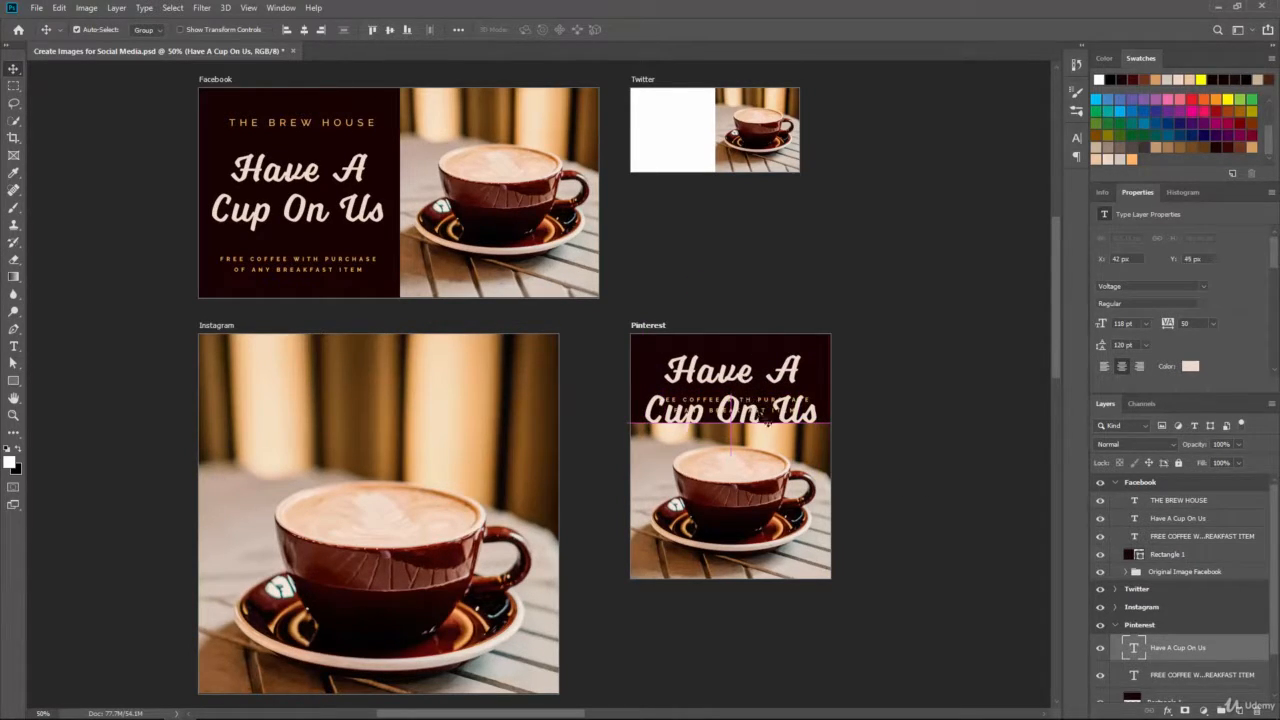
Step: Copy THE BREW HOUSE into the Pinterest group and drag the Pinterest artboard left of Facebook
left_click(1200, 504)
left_click_drag(1205, 508, 1240, 707)
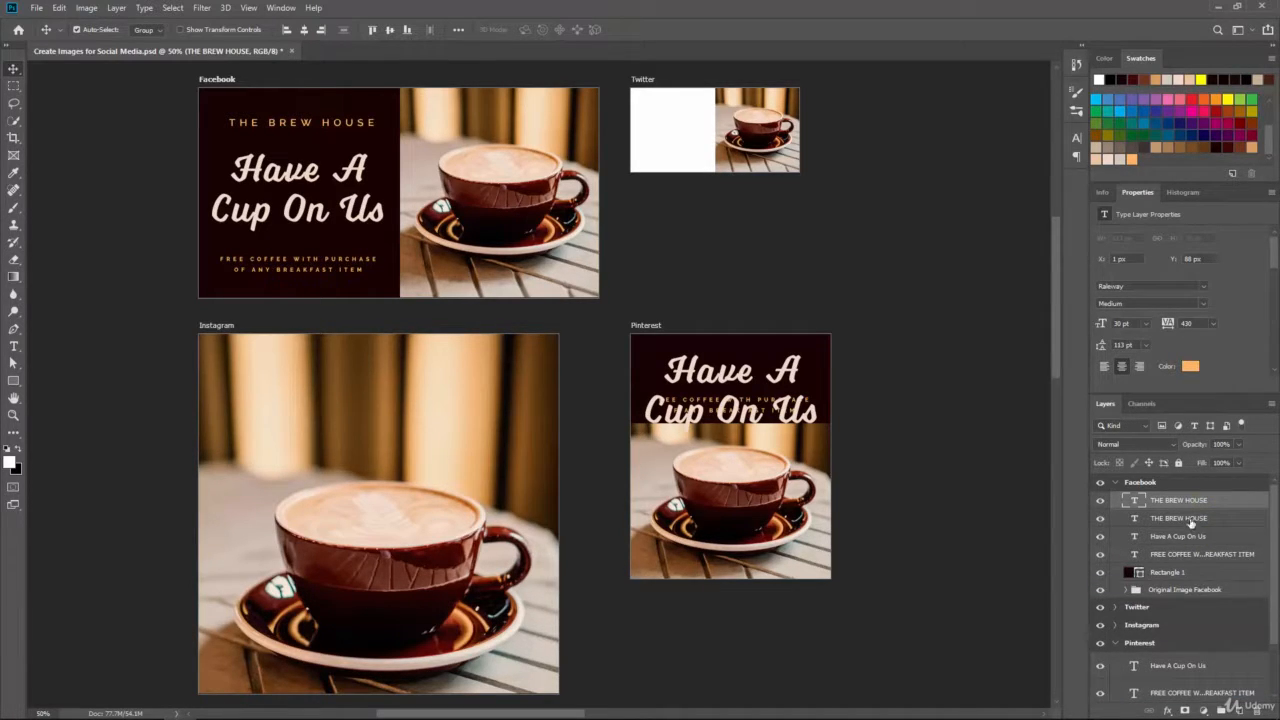
left_click_drag(1183, 502, 1185, 640)
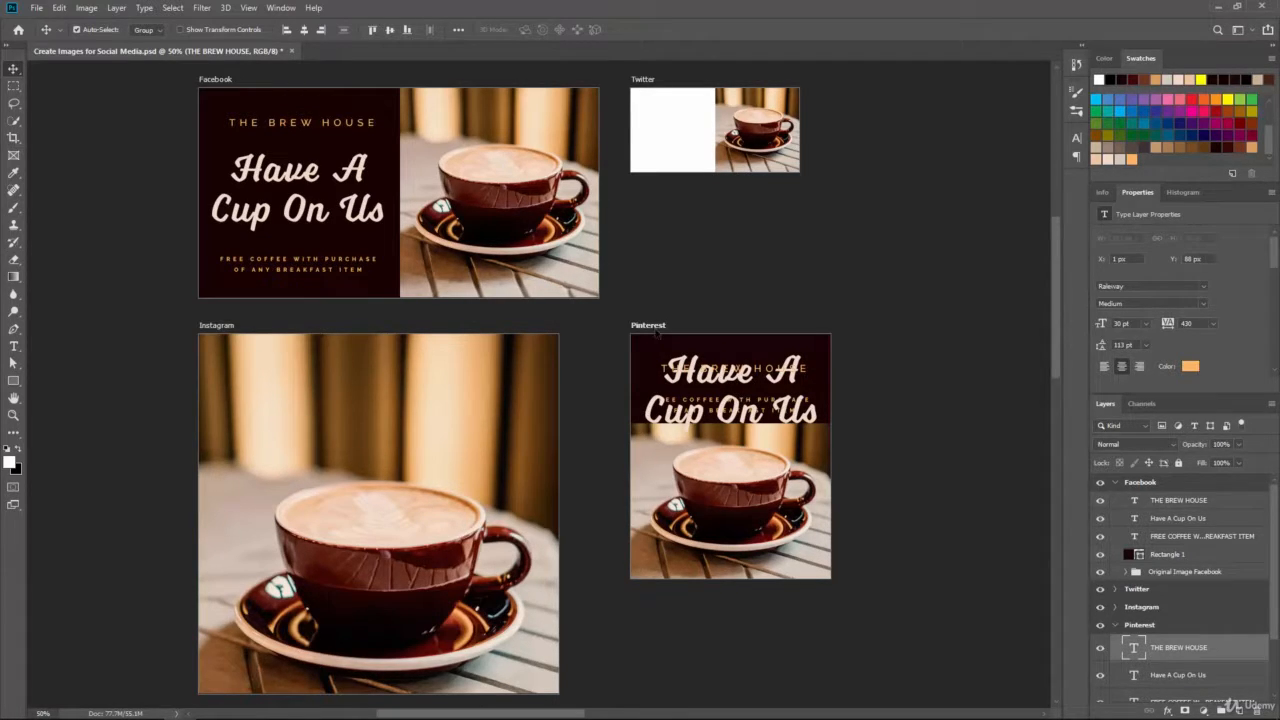
left_click_drag(649, 327, 125, 82)
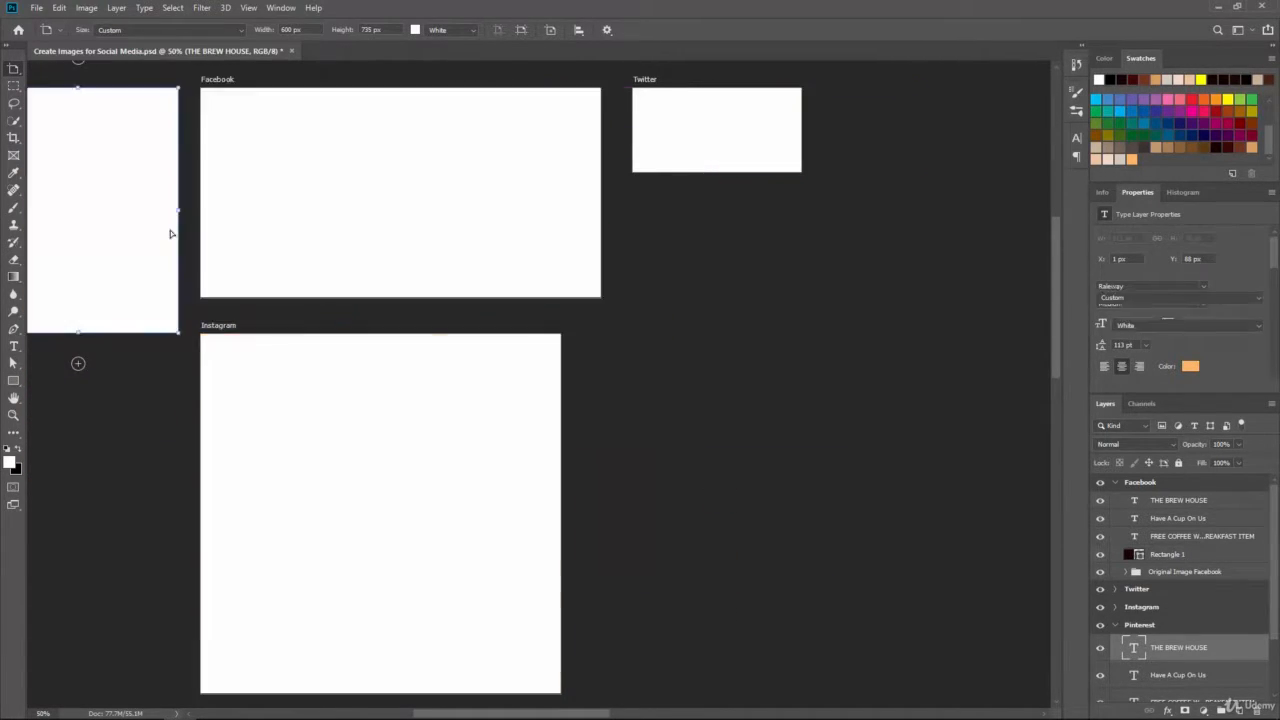
Step: Align Pinterest's top with Facebook, hide the Instagram and Twitter artboards, and zoom in on the pair
left_click_drag(221, 267, 482, 377)
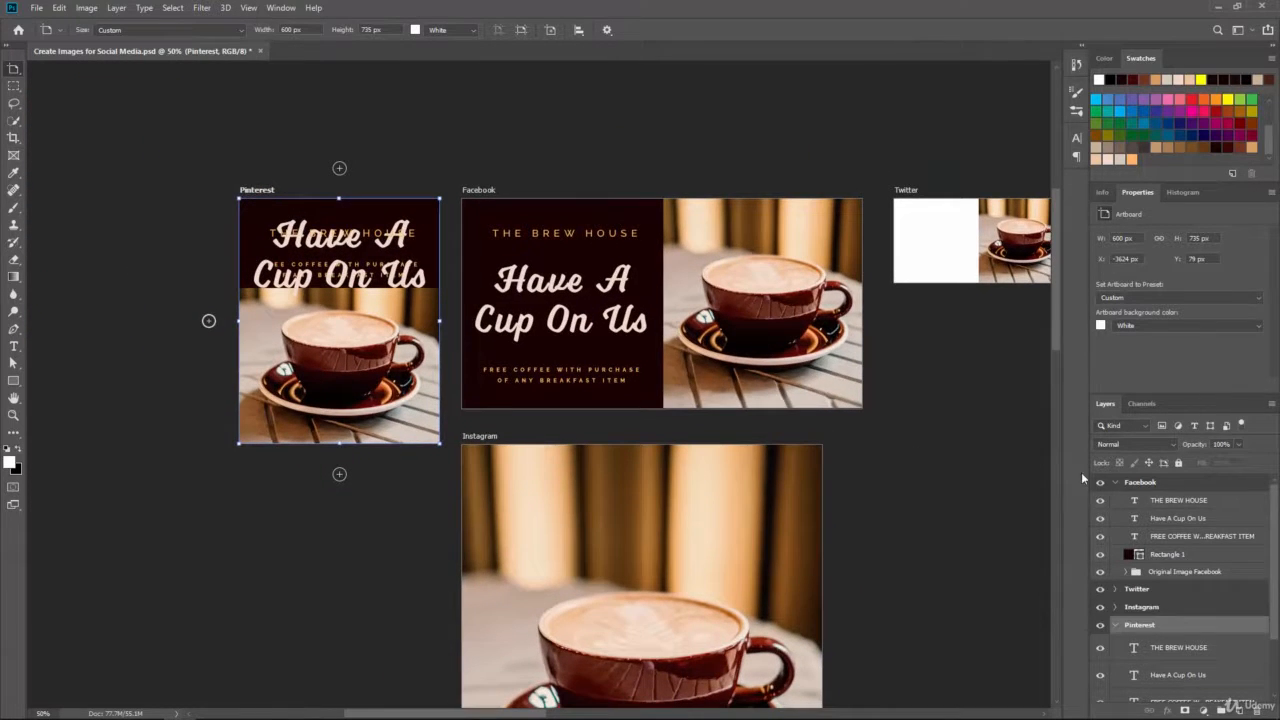
left_click(1101, 606)
left_click(1103, 590)
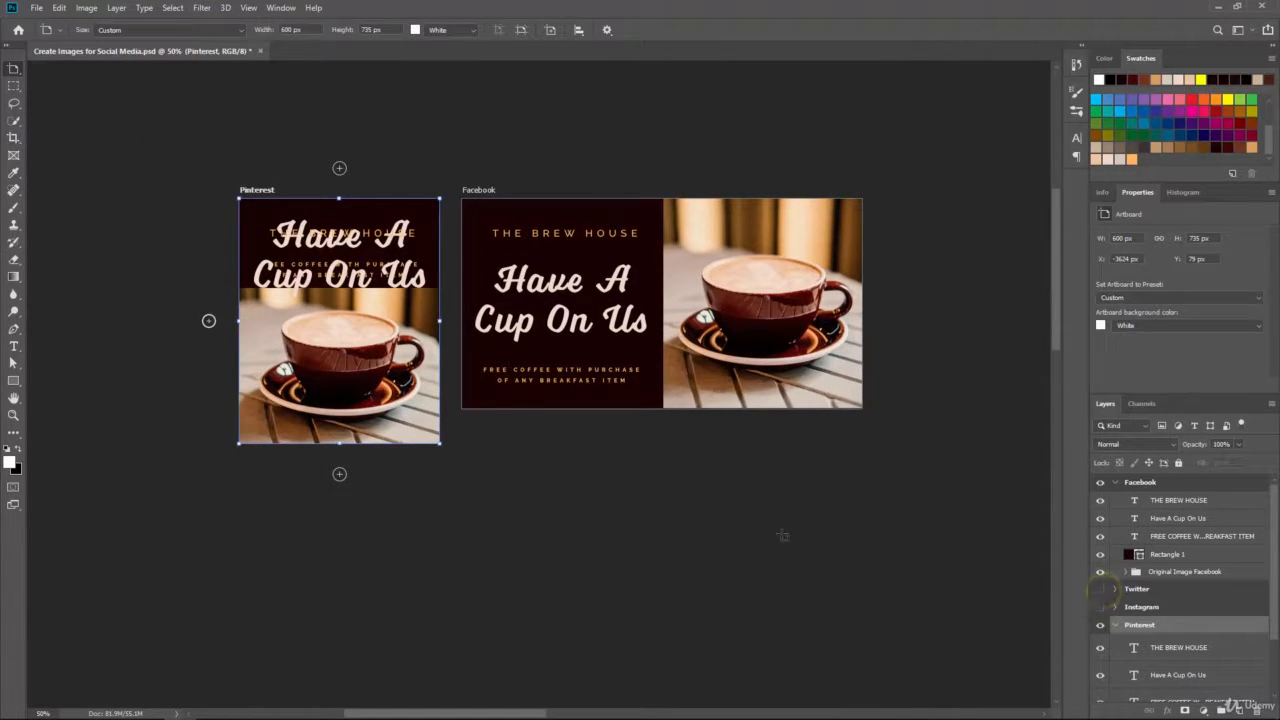
left_click_drag(481, 446, 542, 498)
key("ctrl+plus")
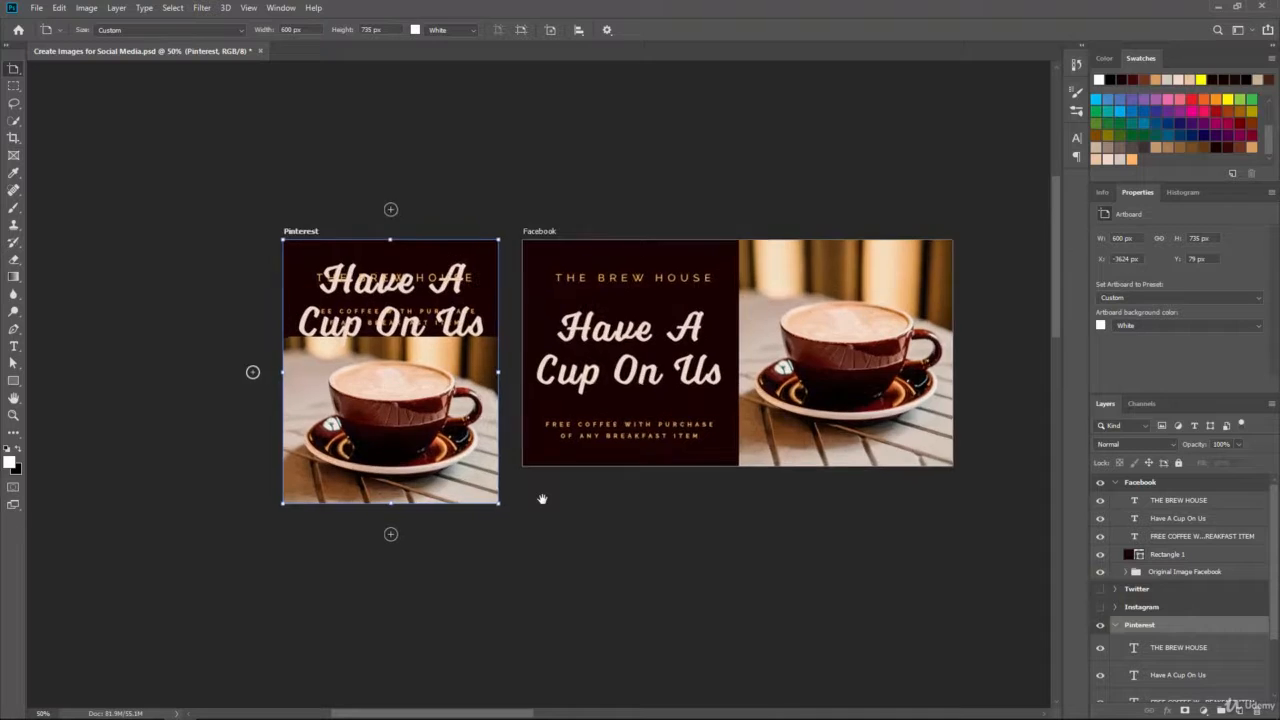
left_click_drag(590, 423, 518, 452)
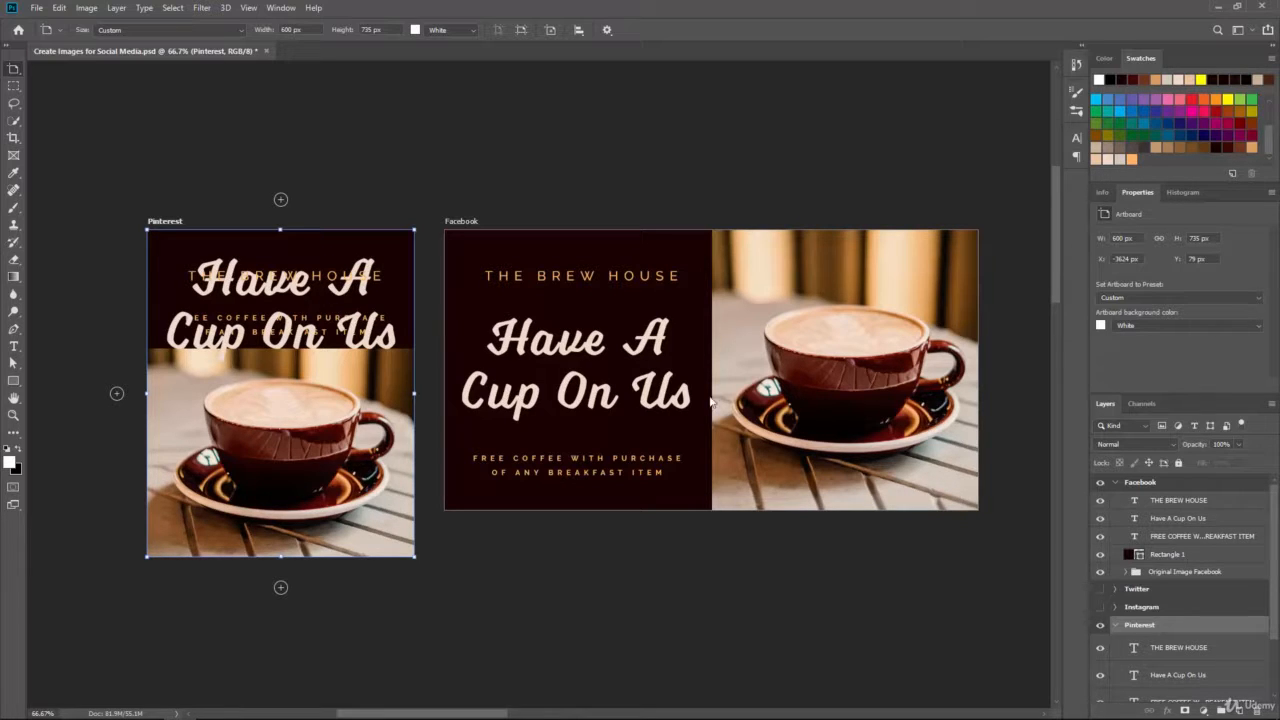
Step: Nudge the Pinterest THE BREW HOUSE text up and the FREE COFFEE offer text down
scroll(1170, 590, "down", 2)
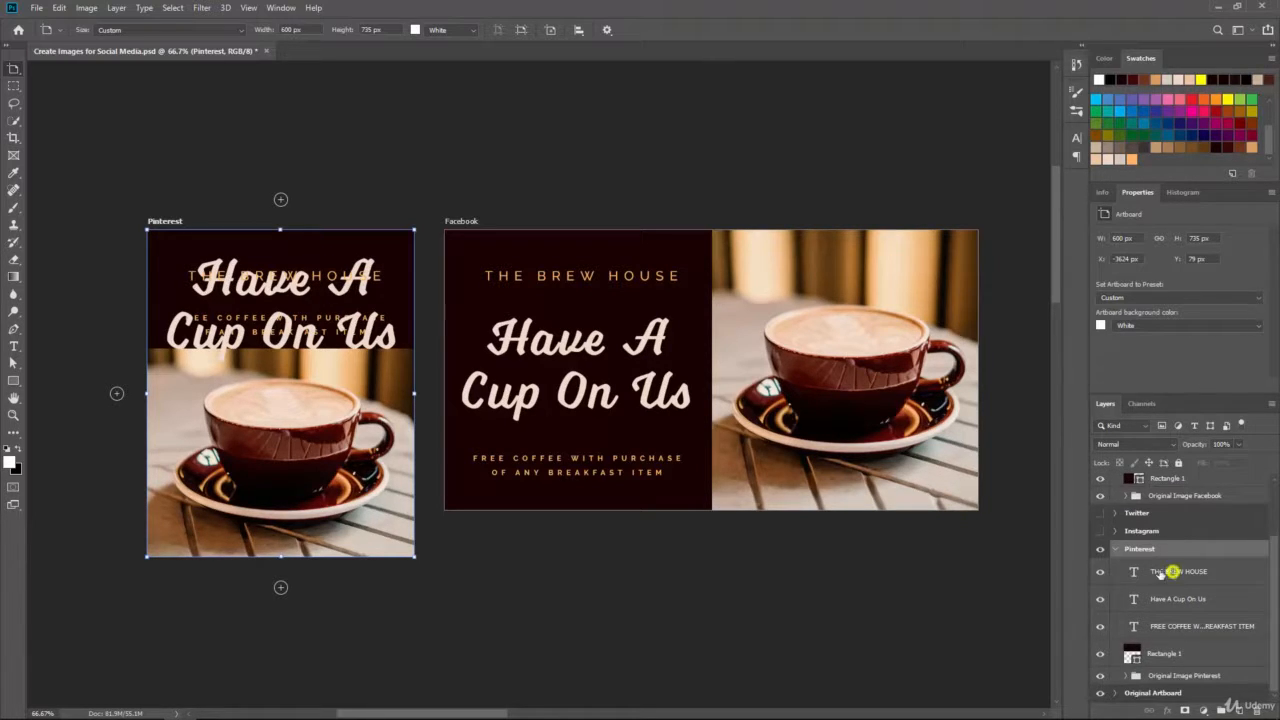
left_click(1172, 571)
key("shift+Up")
key("shift+Up")
key("shift+Up")
key("shift+Up")
key("shift+Up")
key("shift+Up")
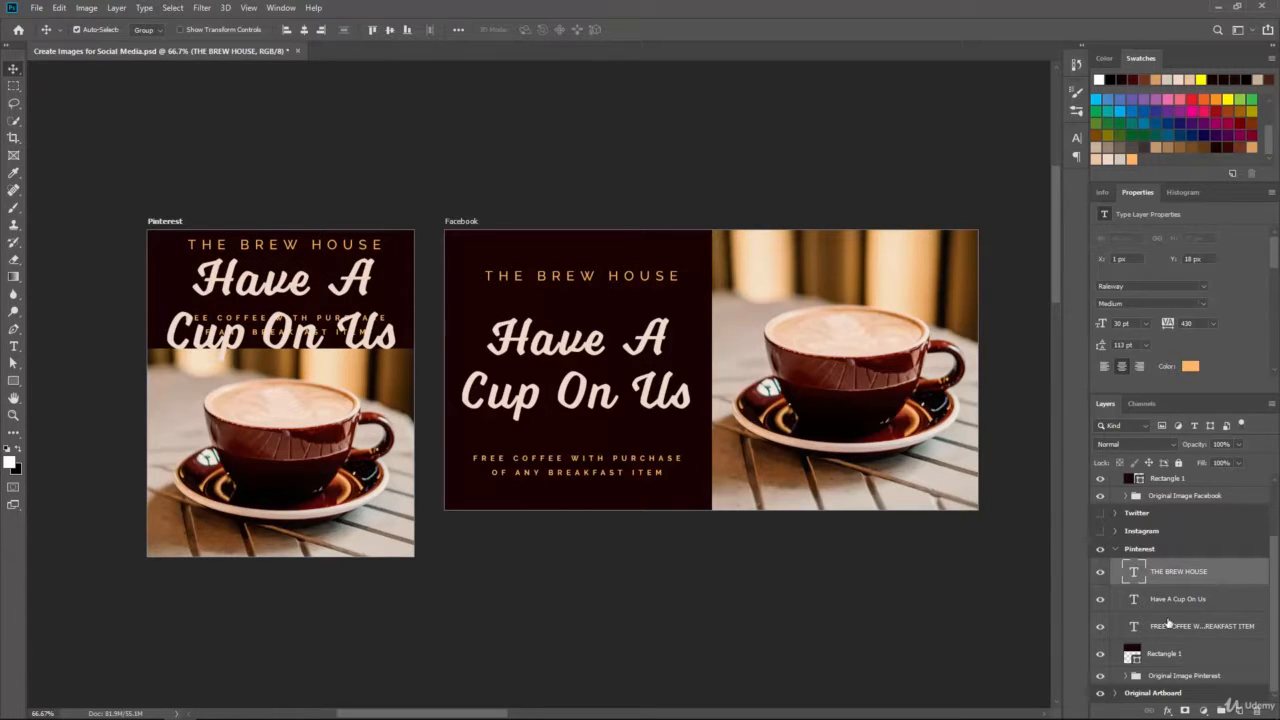
left_click(1170, 625)
key("shift+Down")
key("shift+Down")
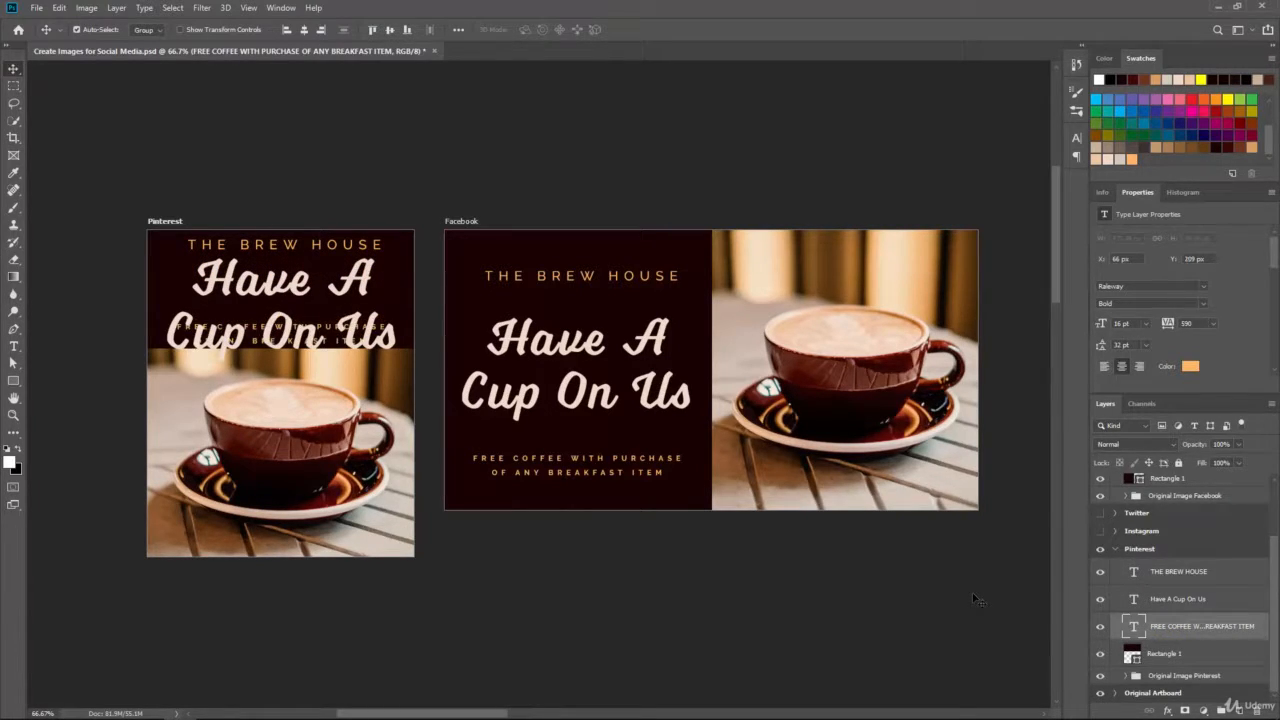
Step: Reduce the Pinterest headline to 68 pt with 67 pt leading and move it up
left_click(1159, 598)
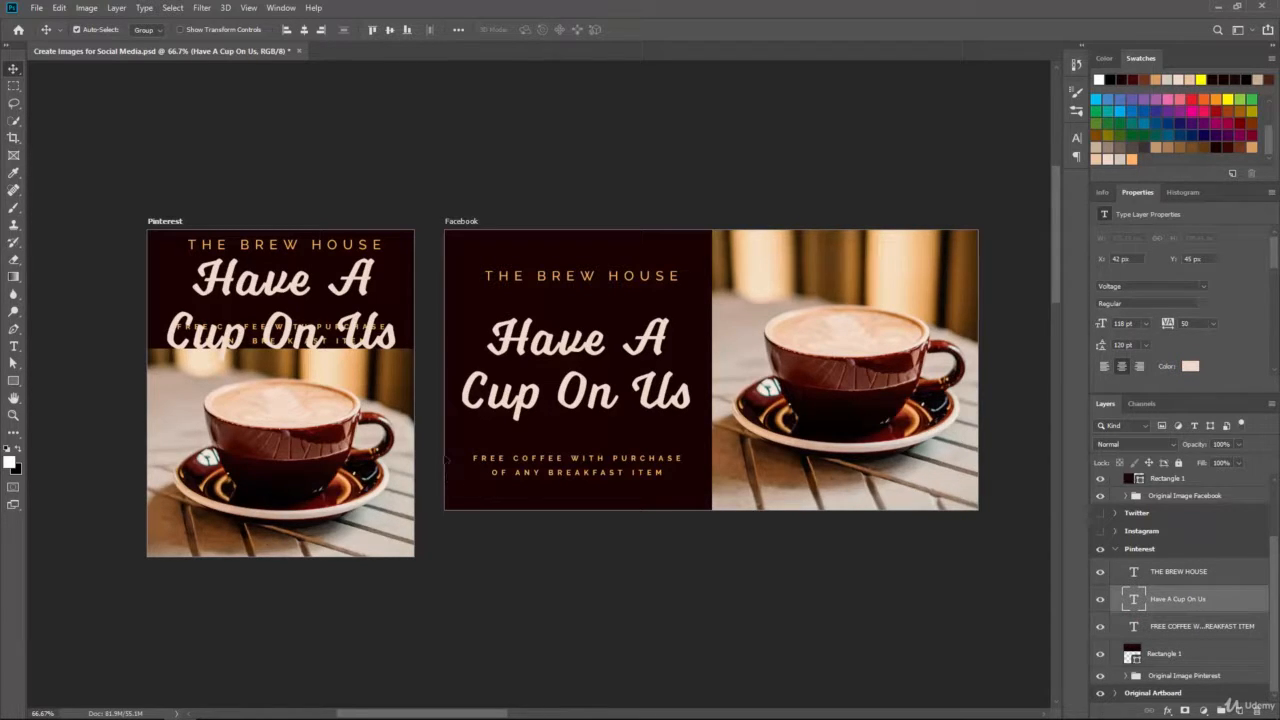
left_click(14, 346)
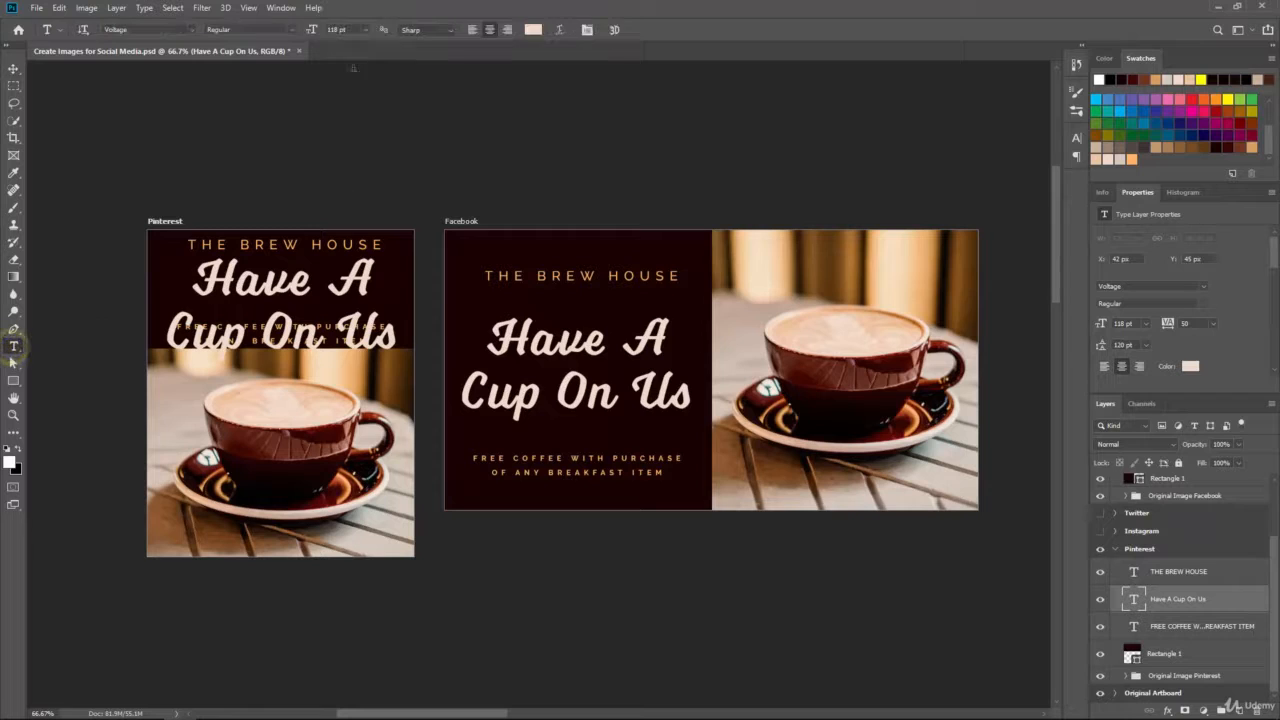
left_click_drag(313, 33, 280, 38)
left_click(309, 343)
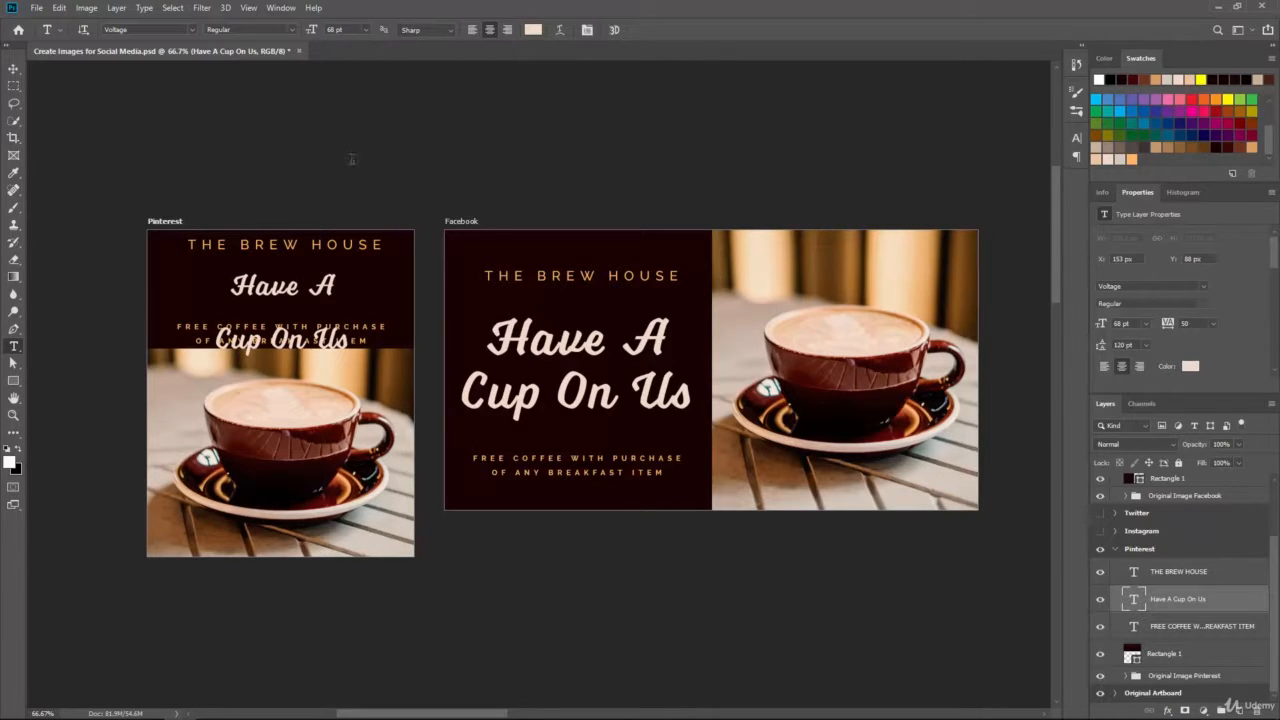
left_click(1076, 138)
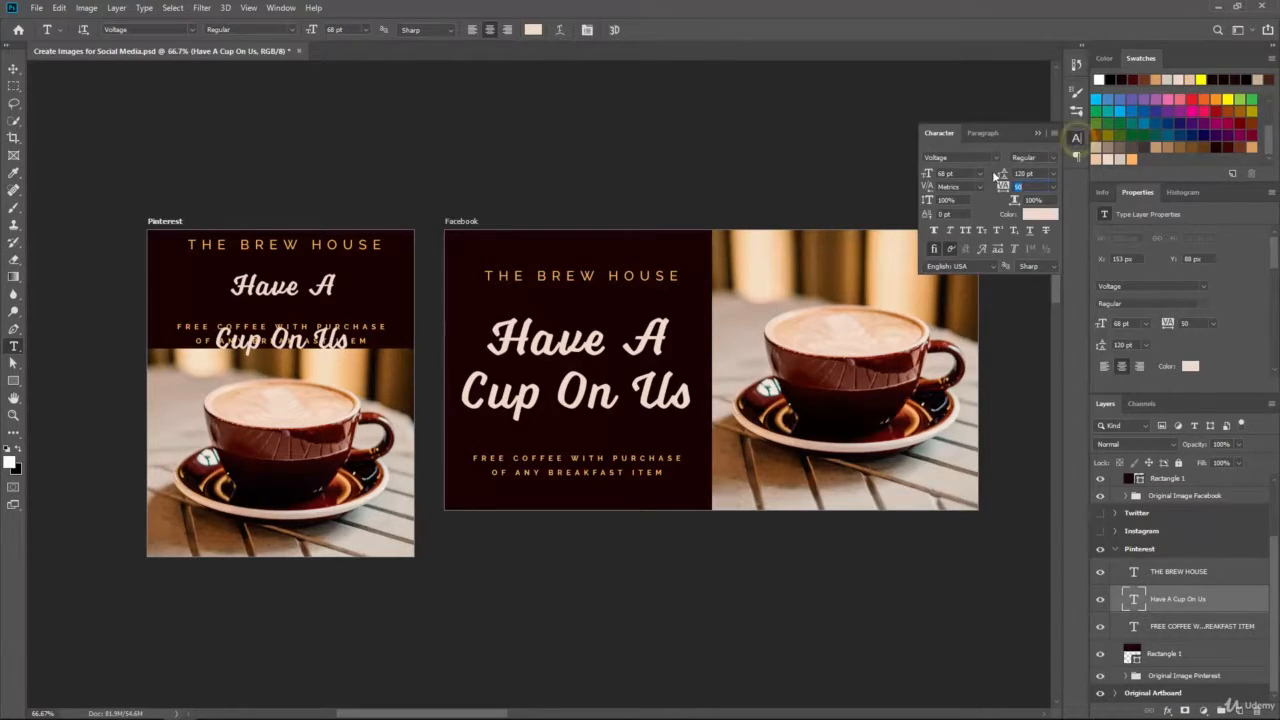
left_click_drag(1006, 174, 970, 180)
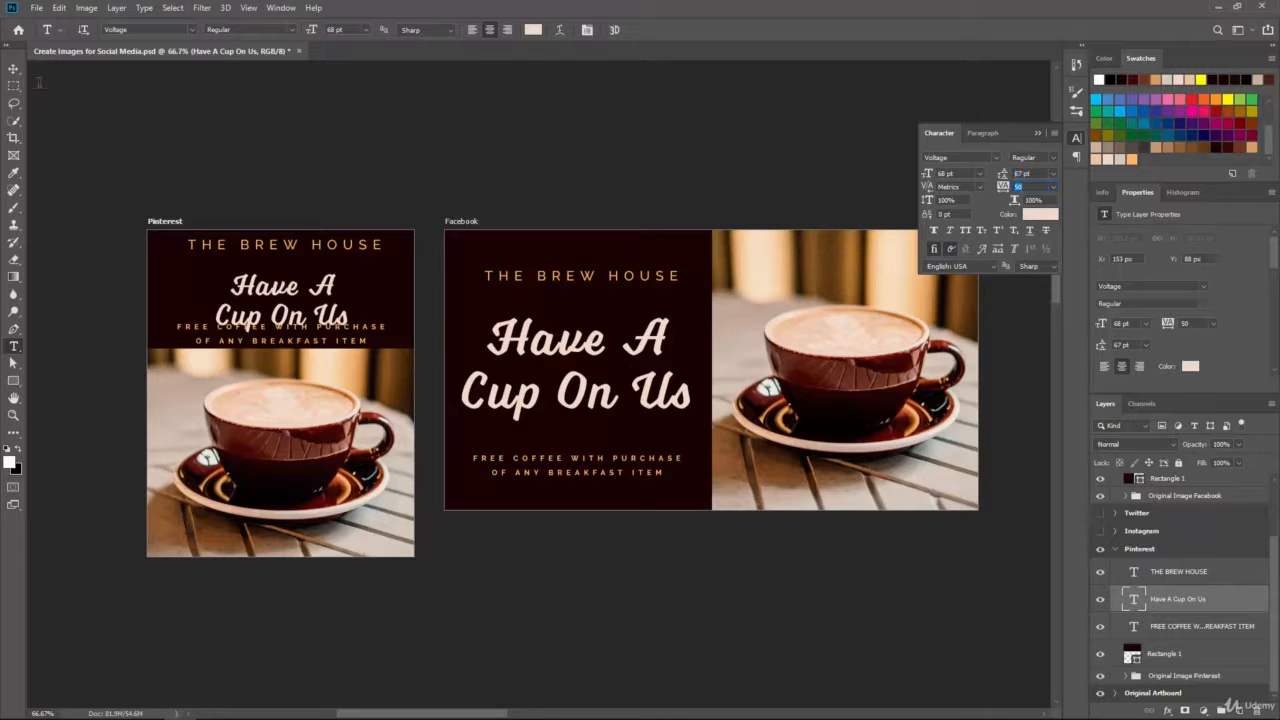
left_click(14, 68)
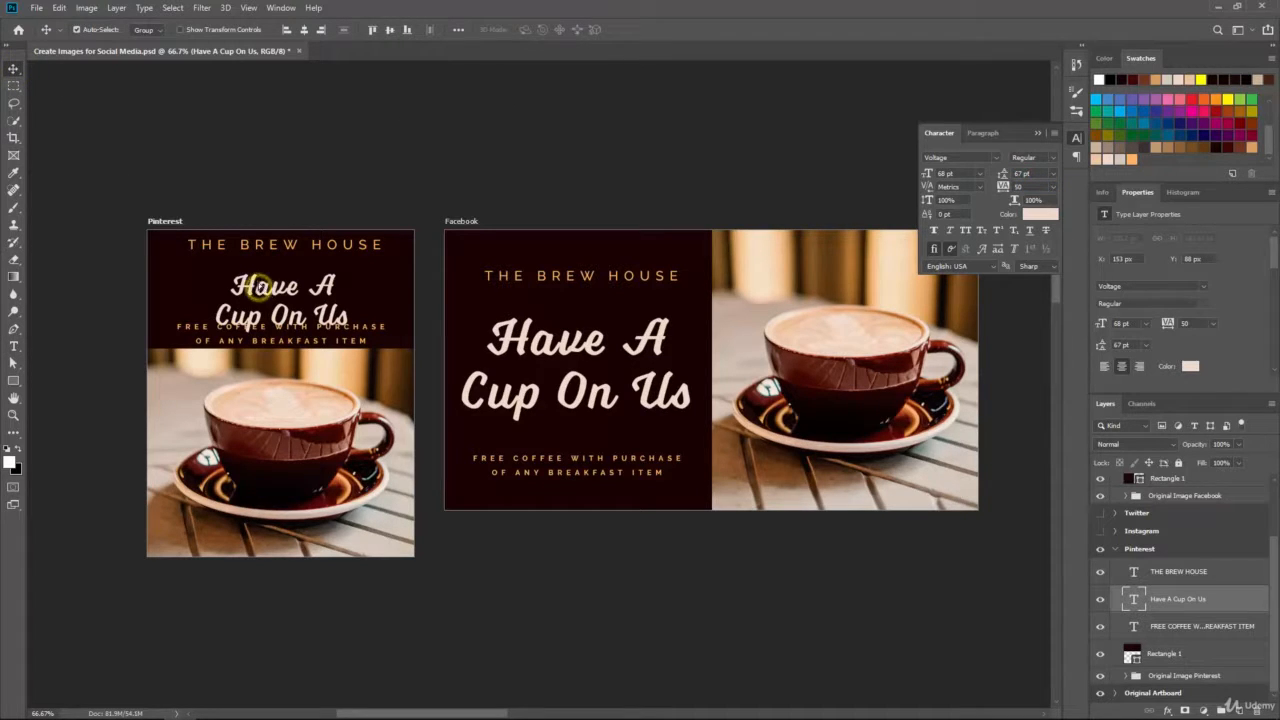
left_click_drag(262, 290, 262, 257)
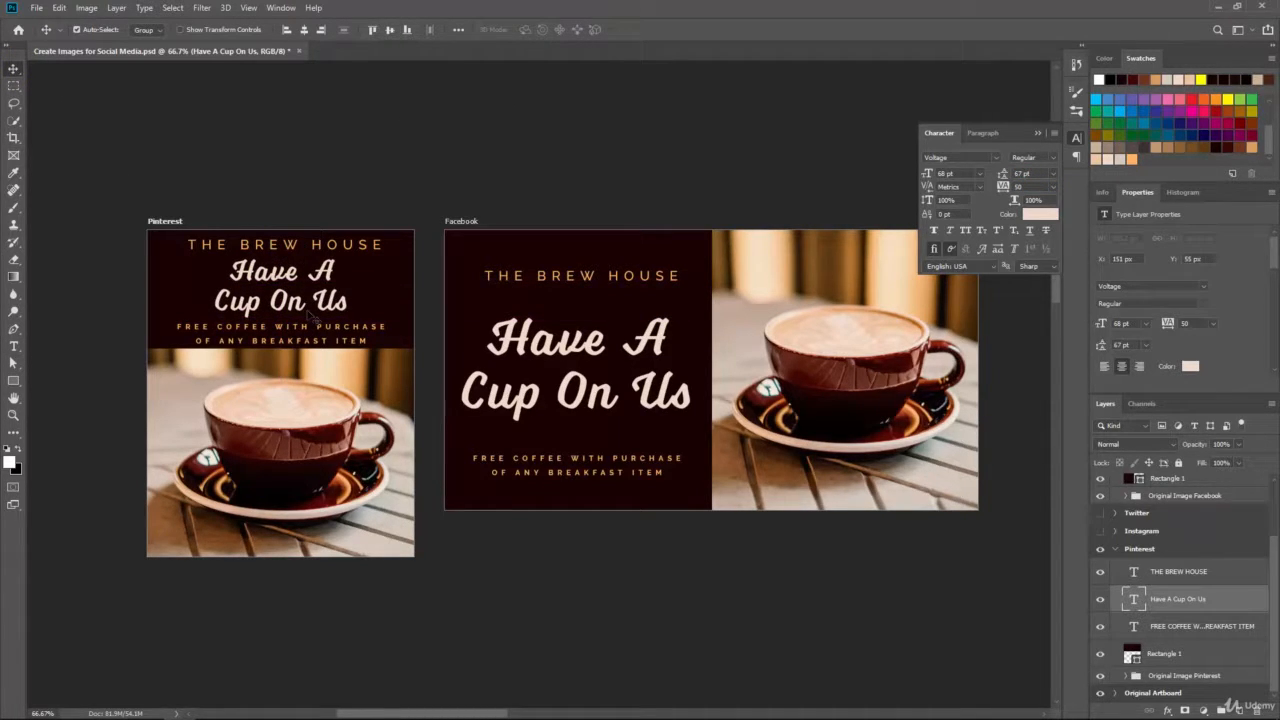
key("ctrl+plus")
left_click_drag(173, 290, 306, 312)
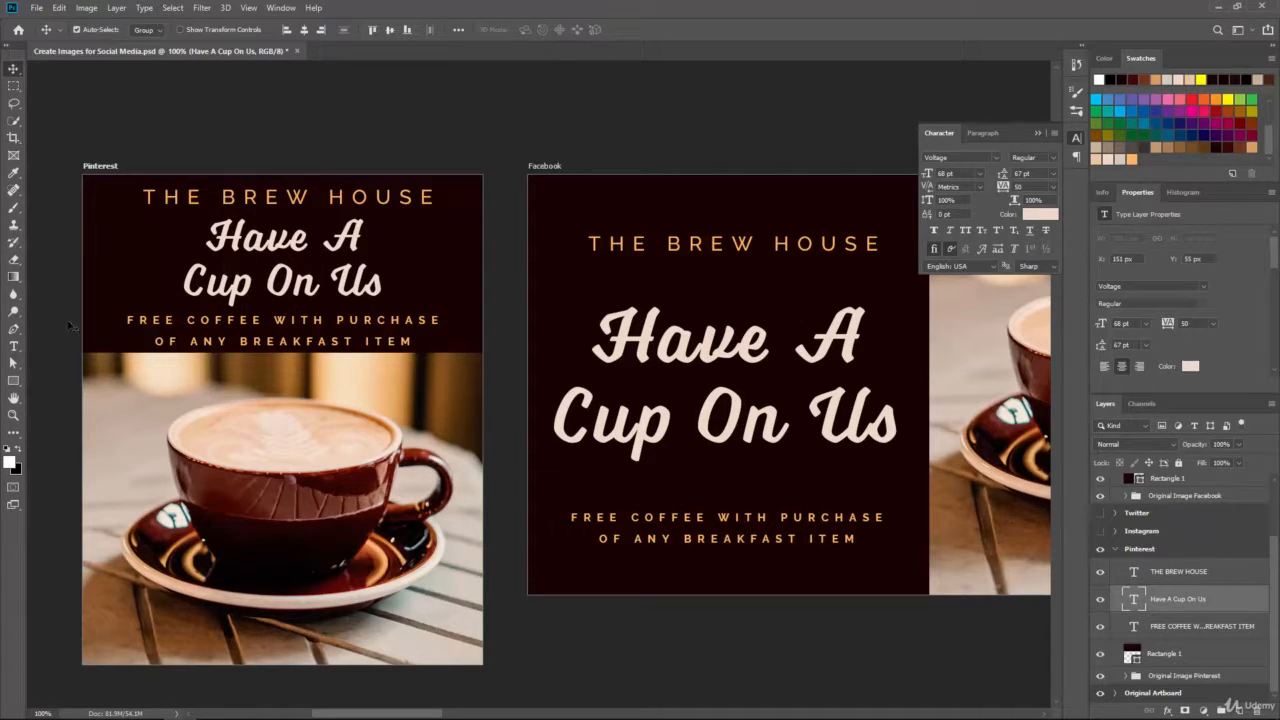
Step: Remove the line break after 'Have A' and centre the one-line headline between brand name and offer
left_click(14, 347)
left_click(358, 242)
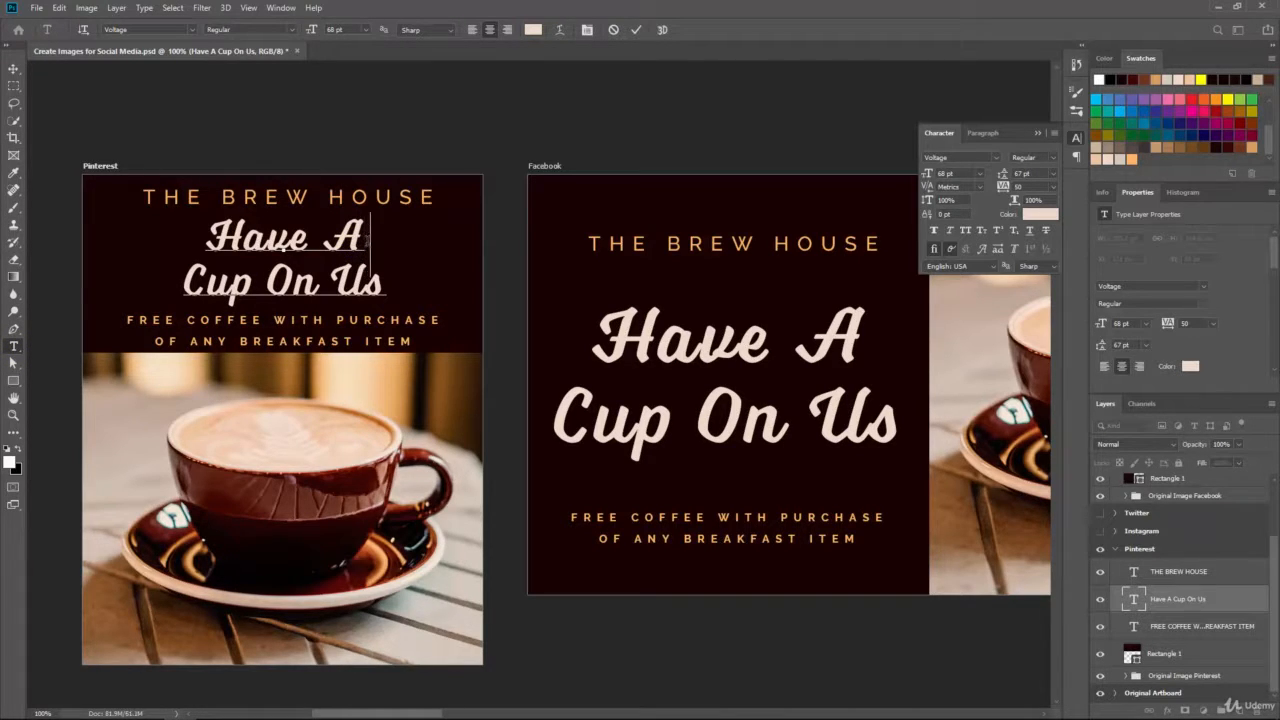
key("Delete")
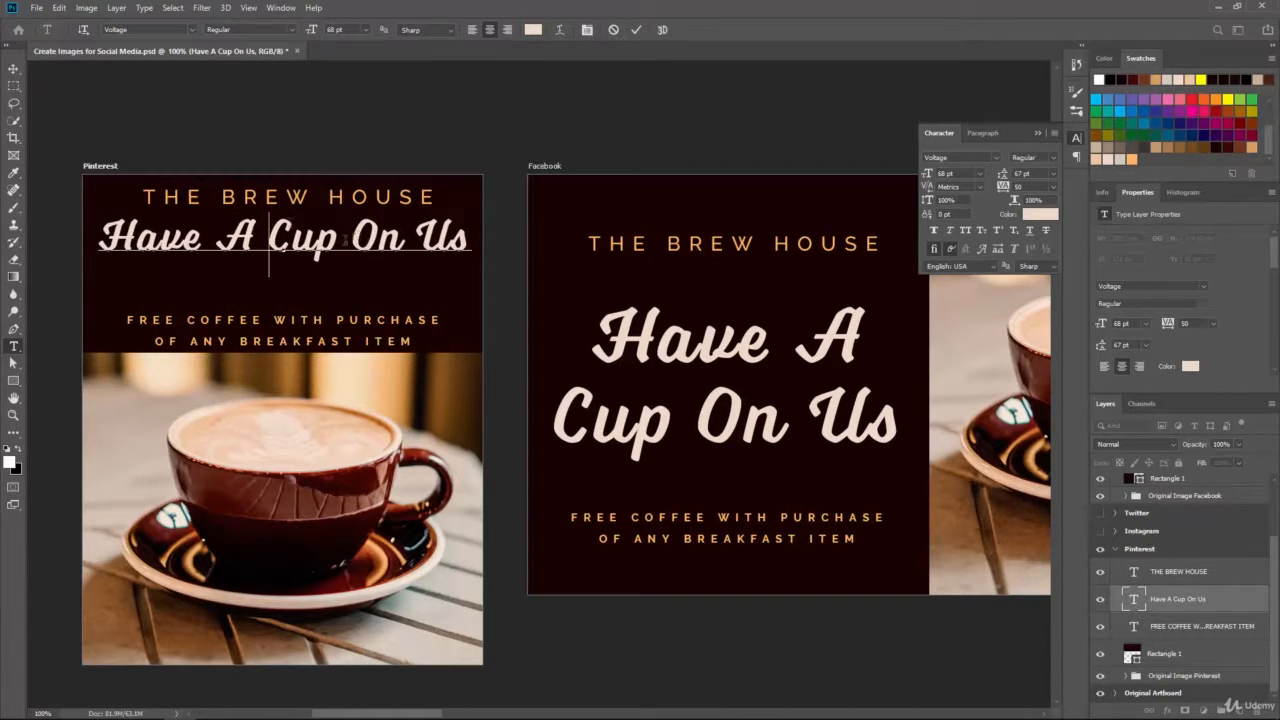
left_click(14, 68)
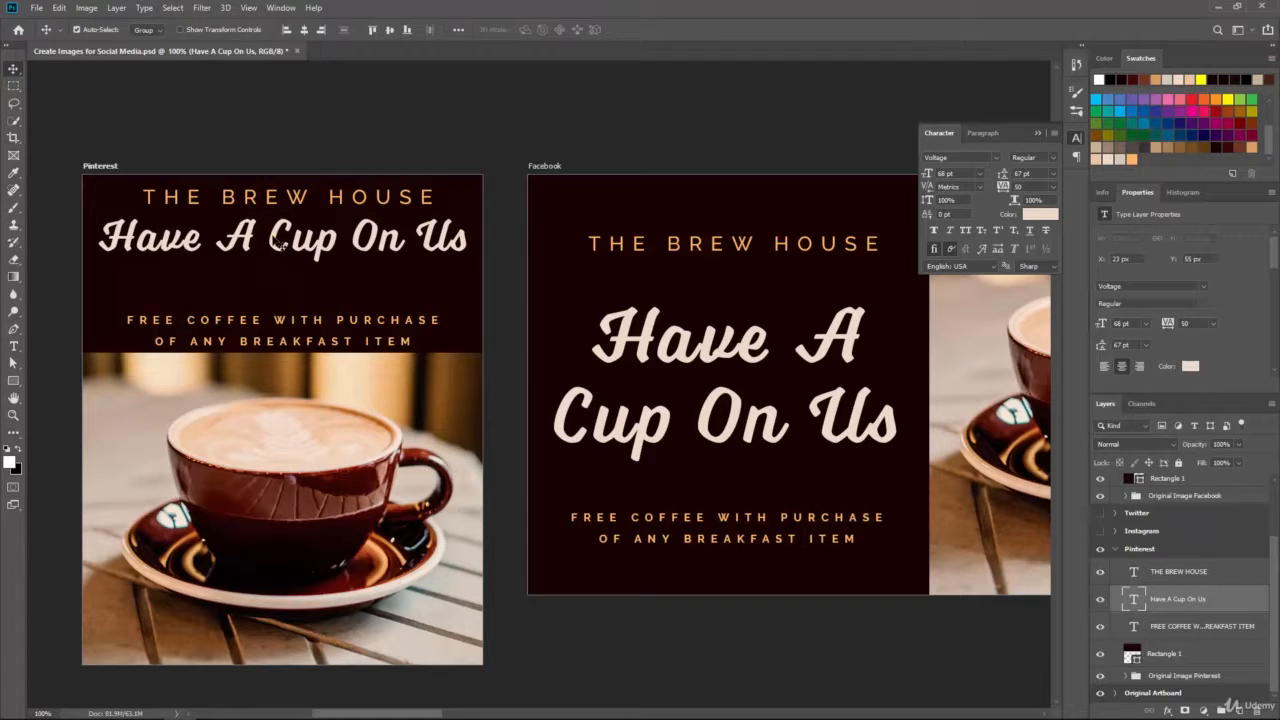
left_click_drag(272, 237, 273, 265)
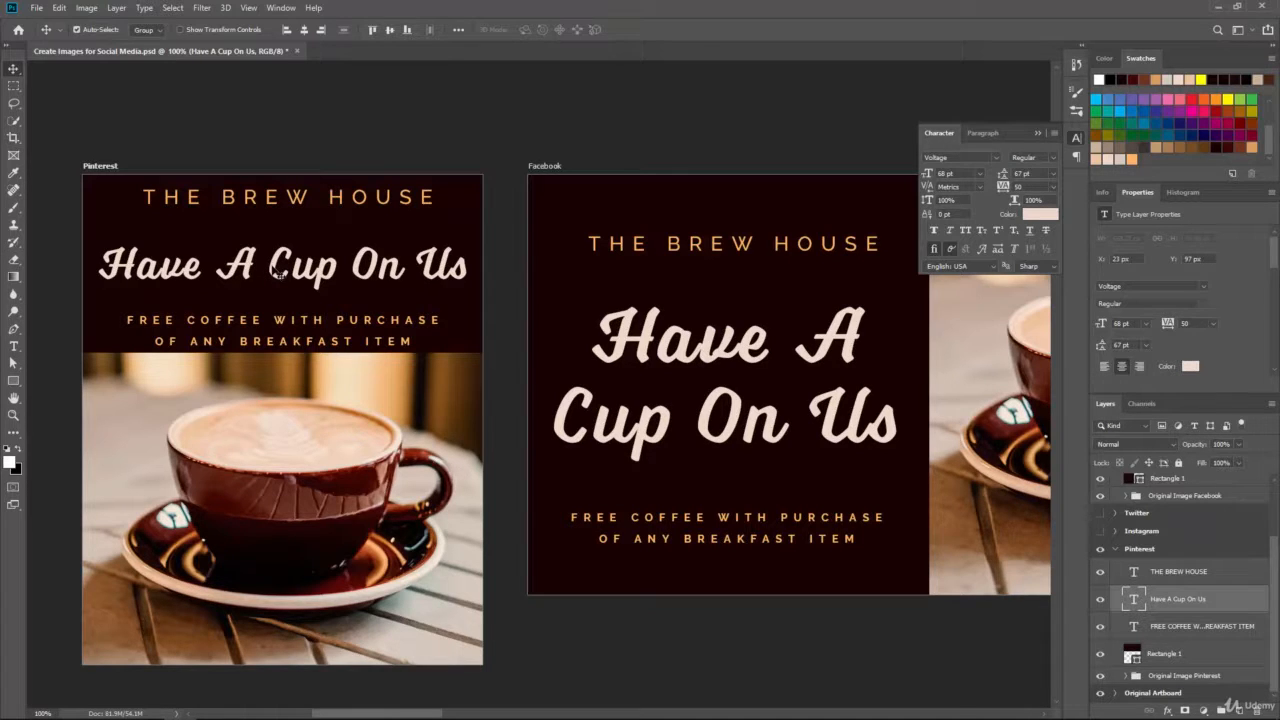
left_click_drag(276, 276, 288, 241)
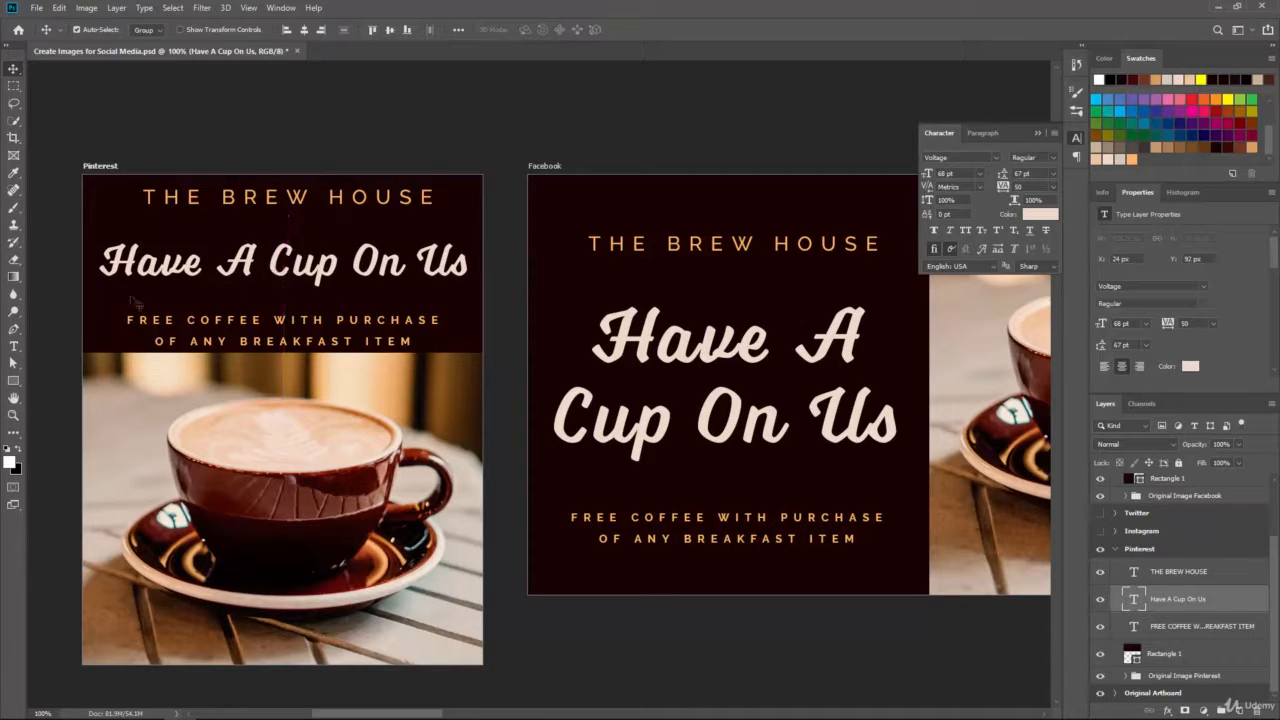
left_click(13, 347)
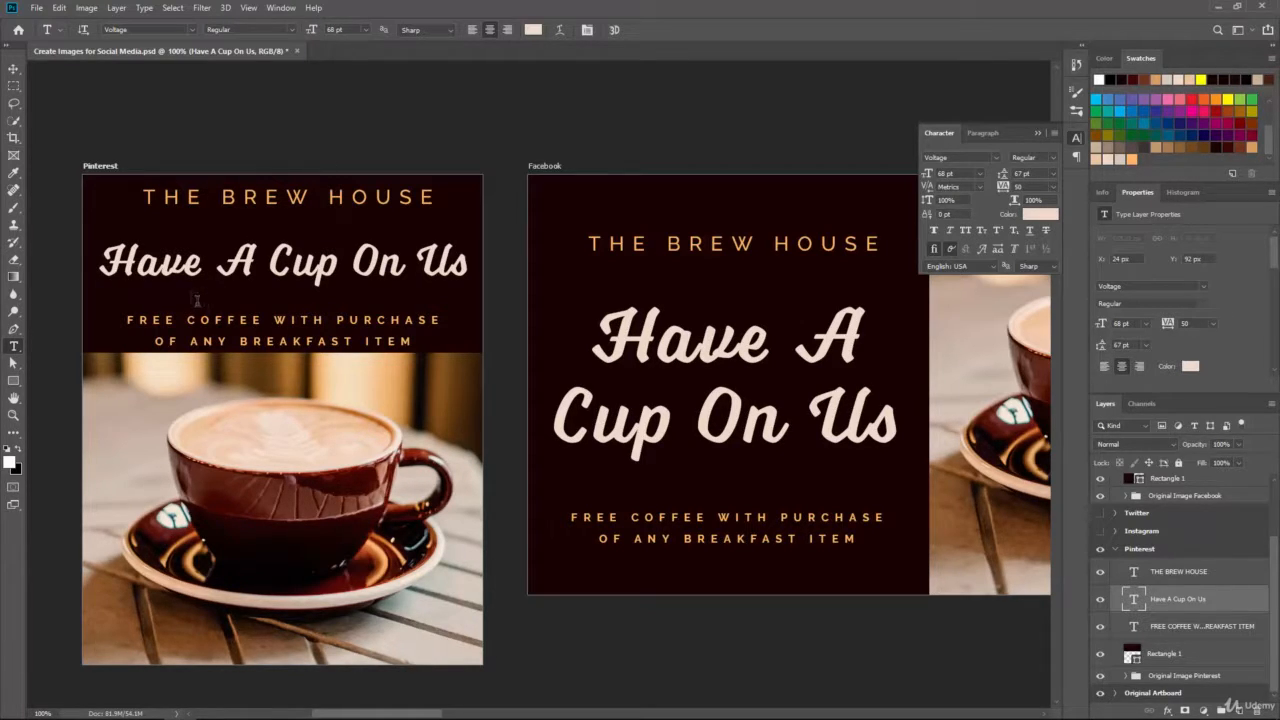
Step: Set the Pinterest THE BREW HOUSE text to 24 pt and move it slightly down
left_click(1212, 583)
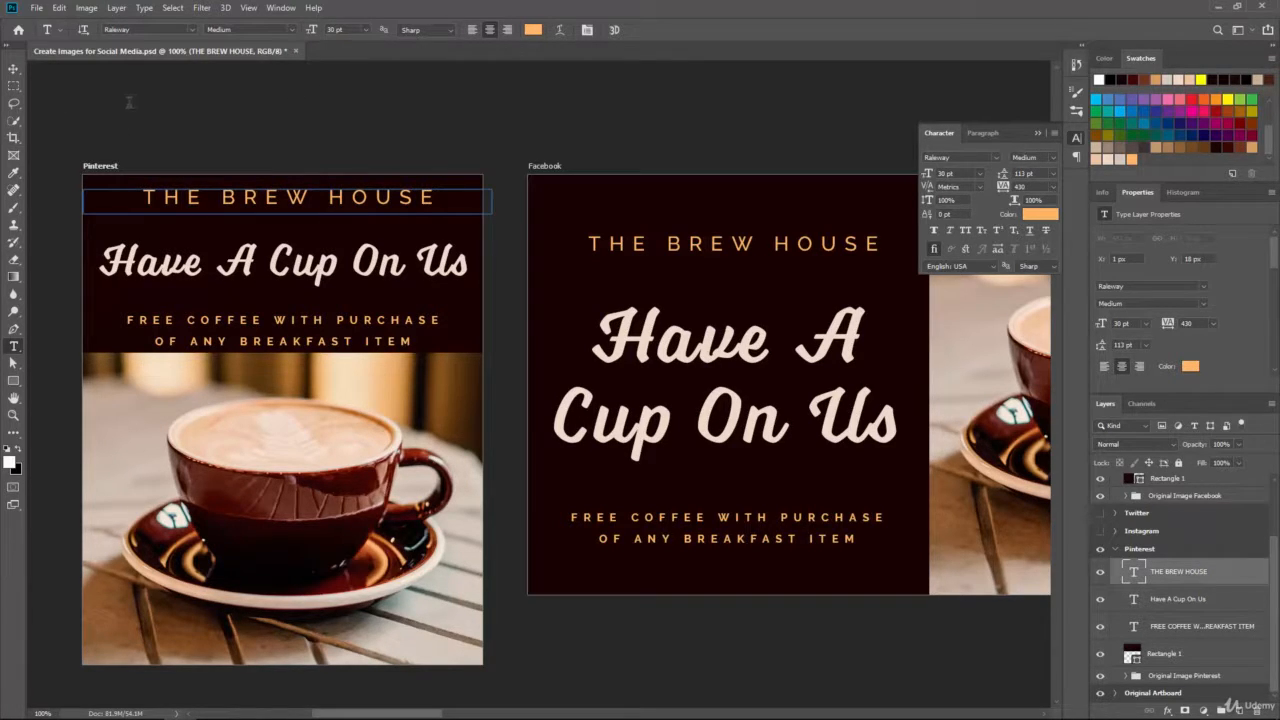
left_click(367, 33)
left_click(350, 145)
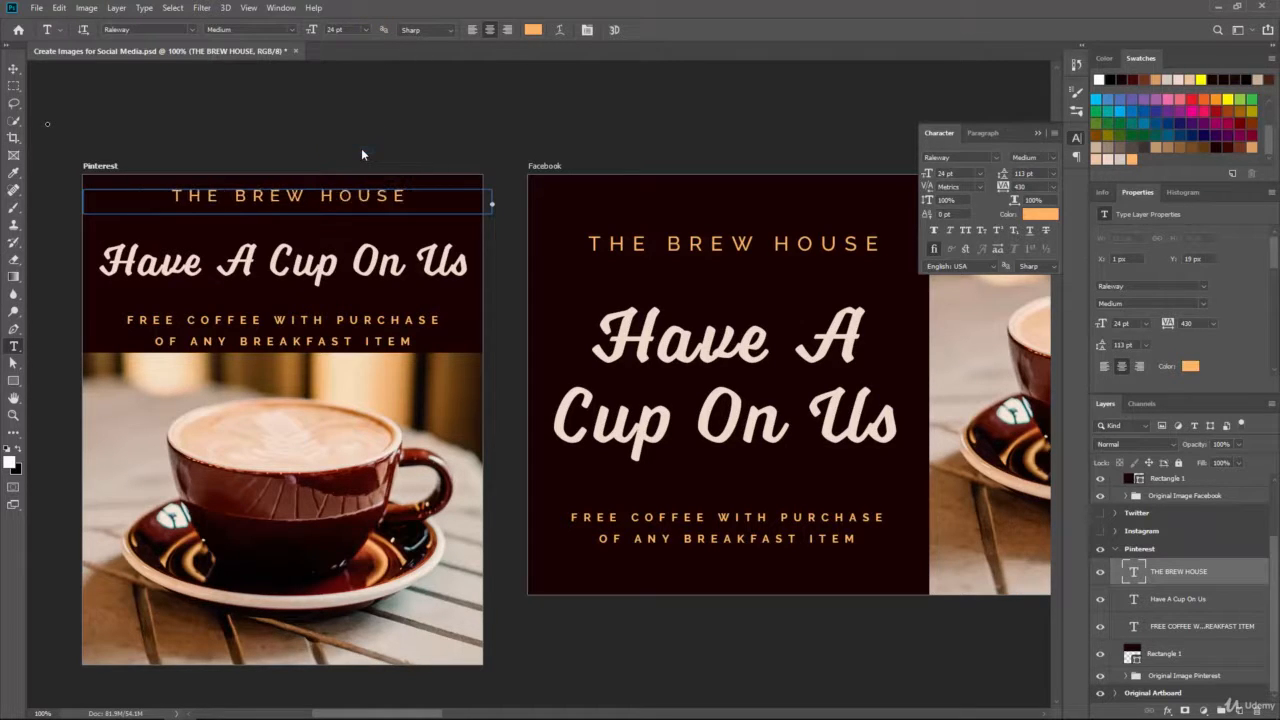
left_click(14, 69)
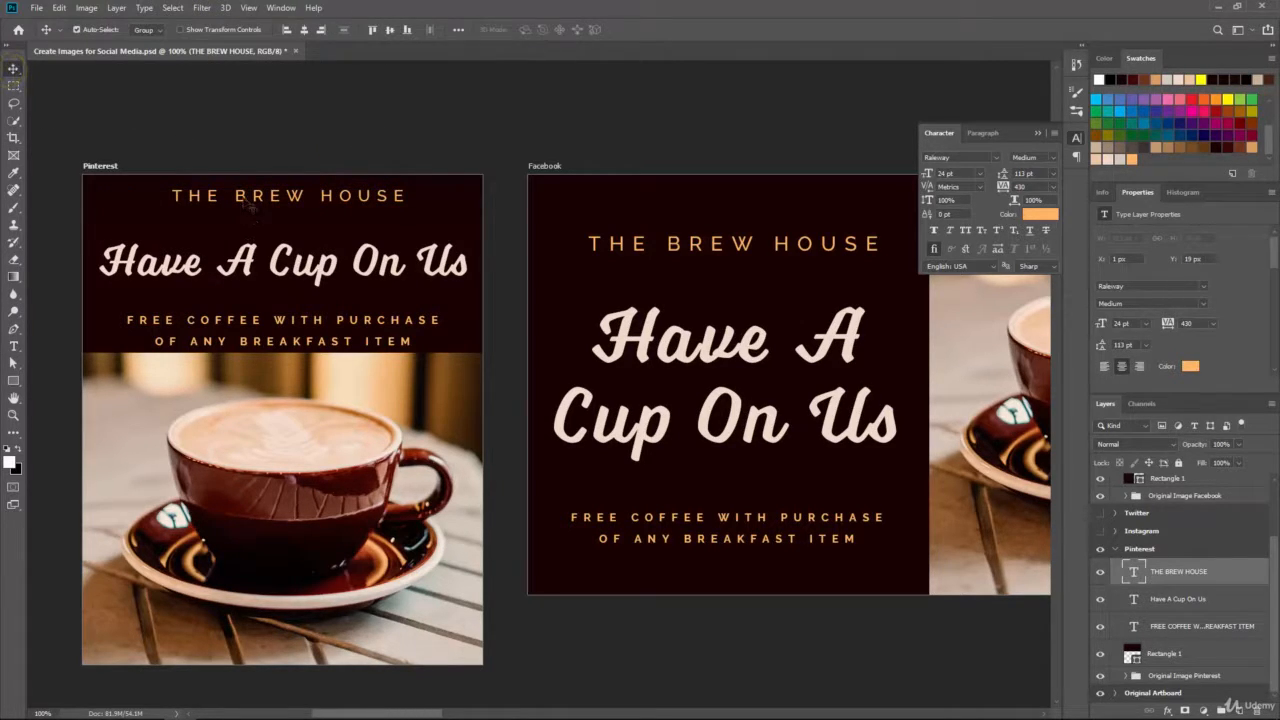
left_click_drag(239, 196, 243, 210)
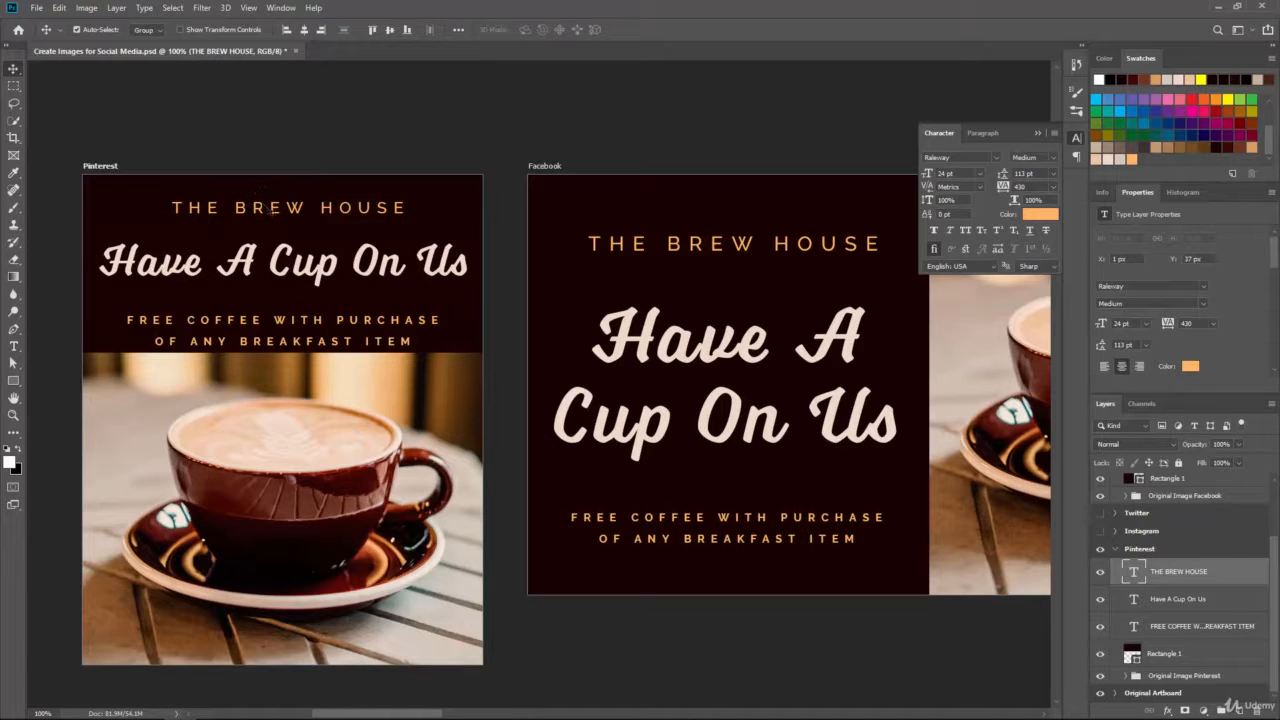
Step: Resize the Pinterest FREE COFFEE offer text to 12 pt, then settle on 14 pt
left_click(1175, 626)
left_click(14, 346)
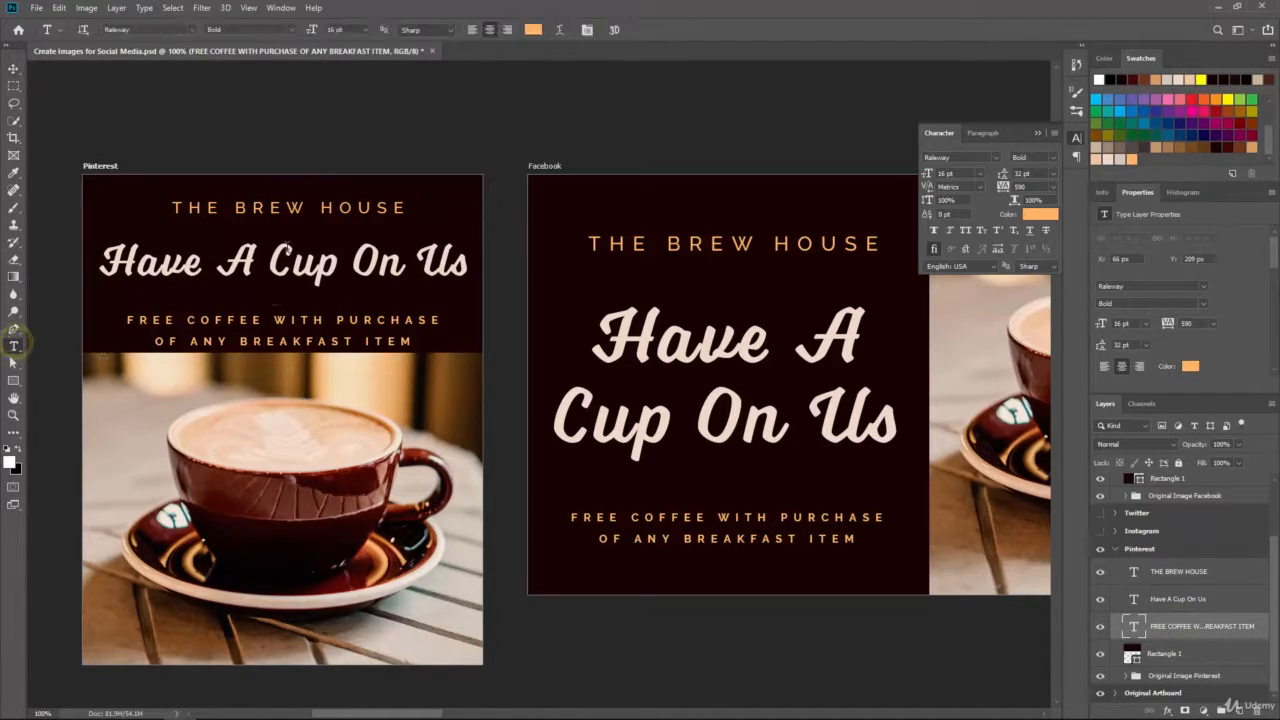
left_click(368, 30)
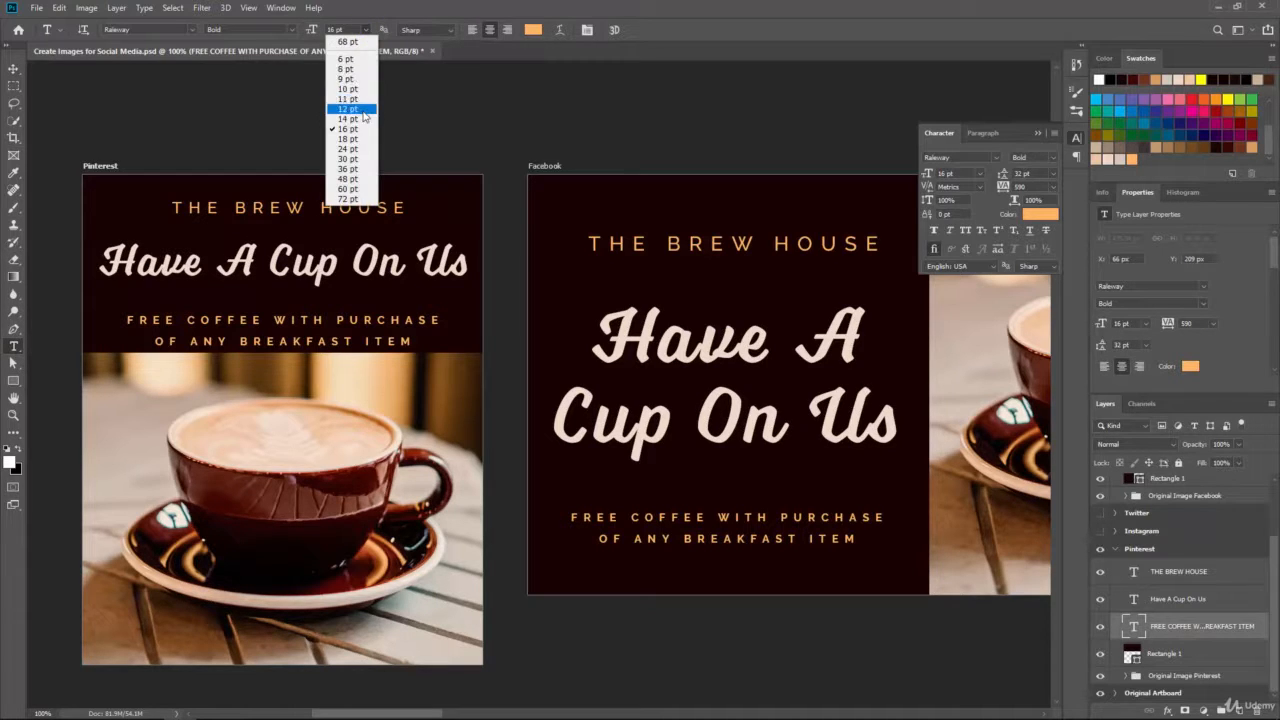
left_click(358, 114)
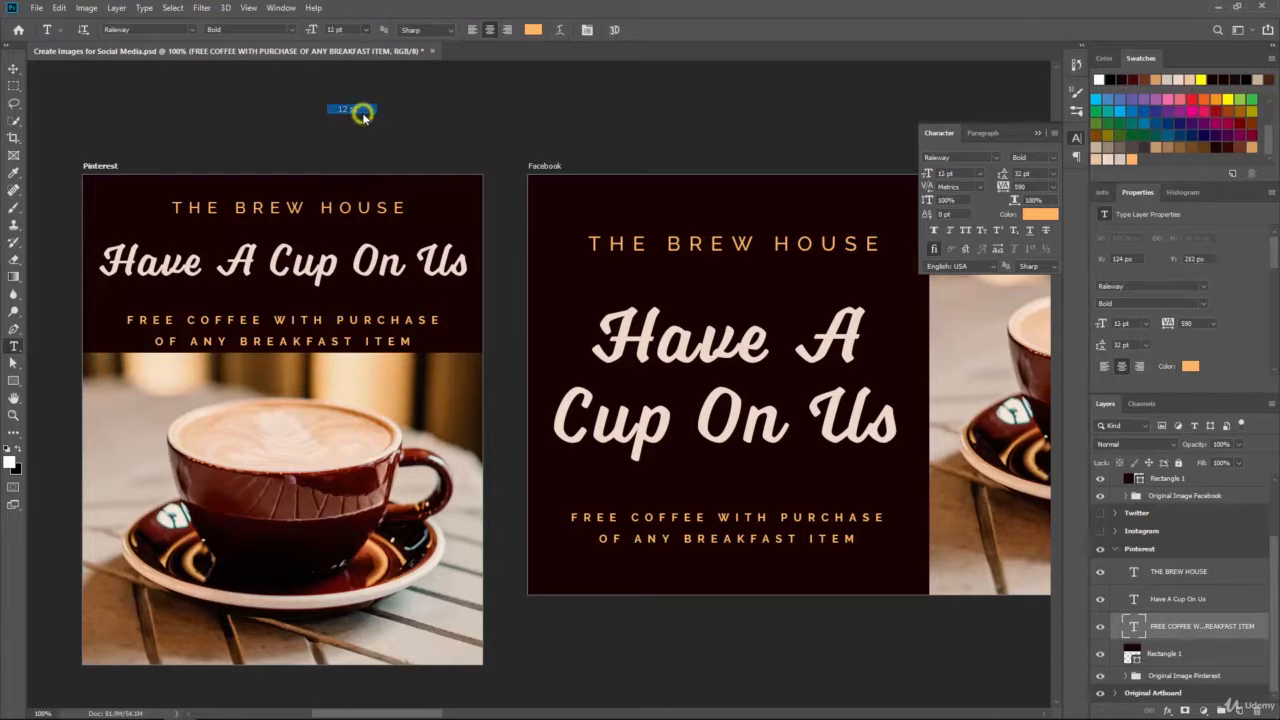
left_click(366, 29)
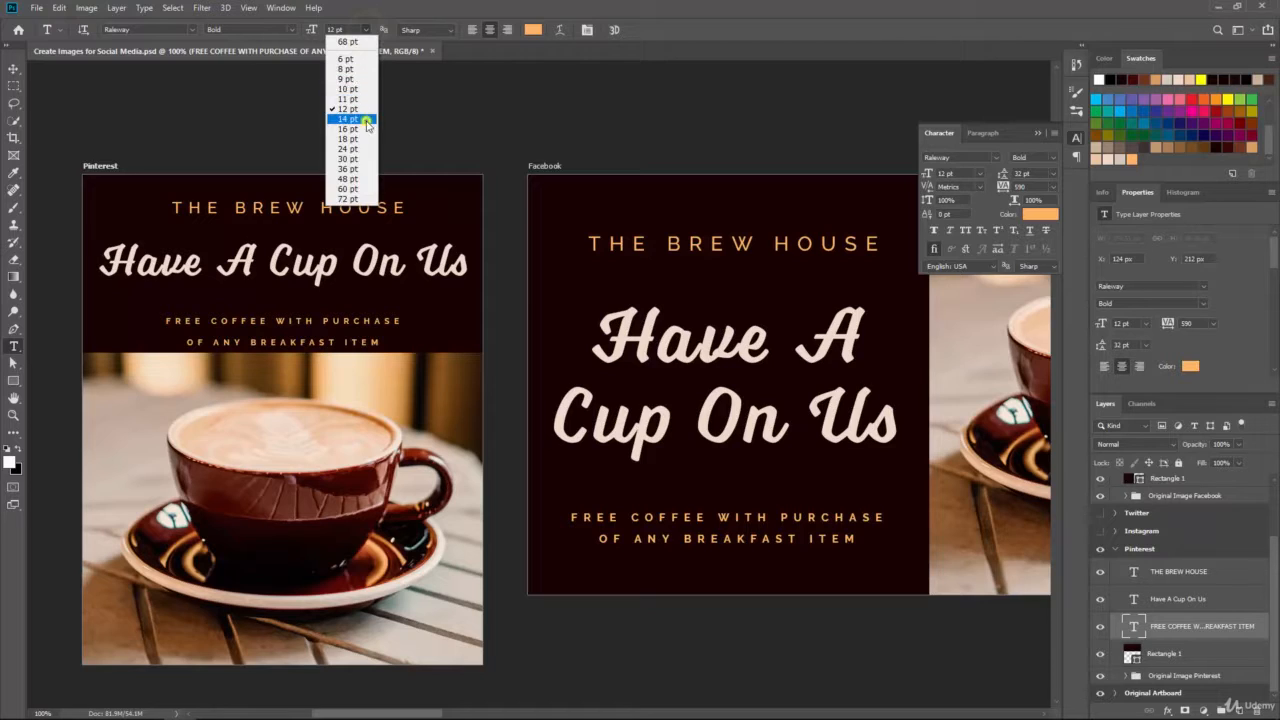
left_click(366, 118)
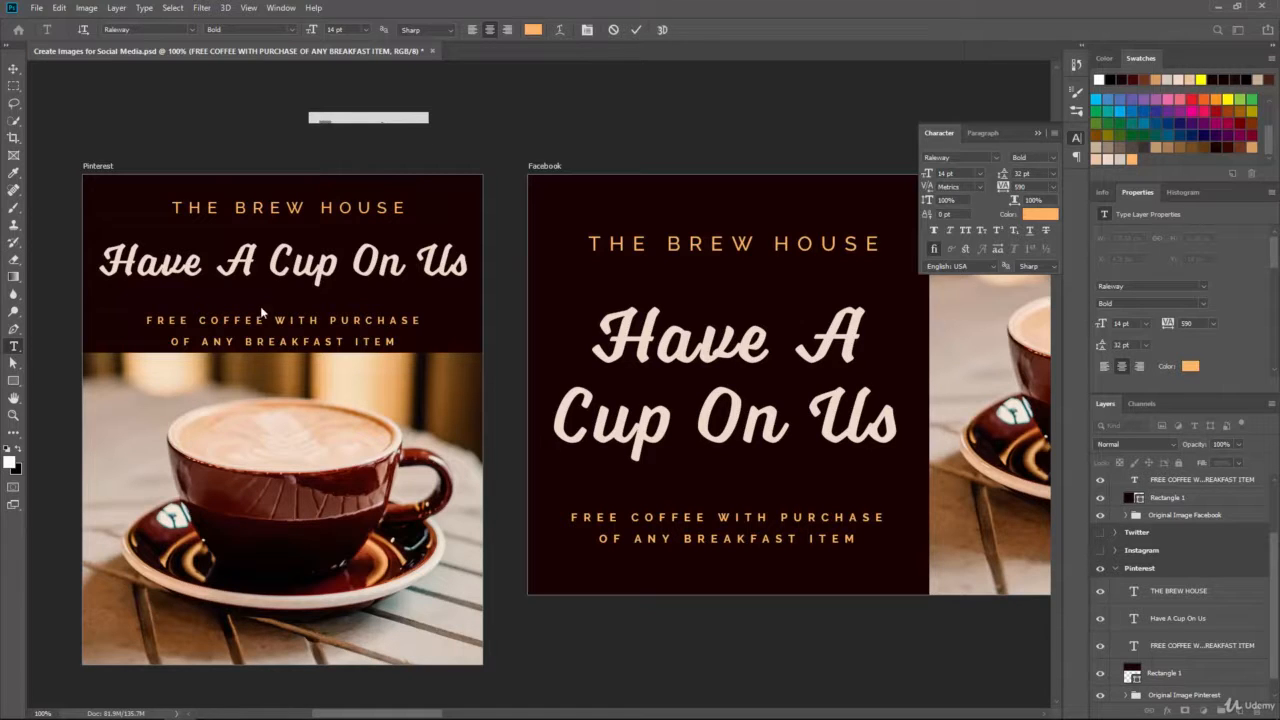
left_click(425, 319)
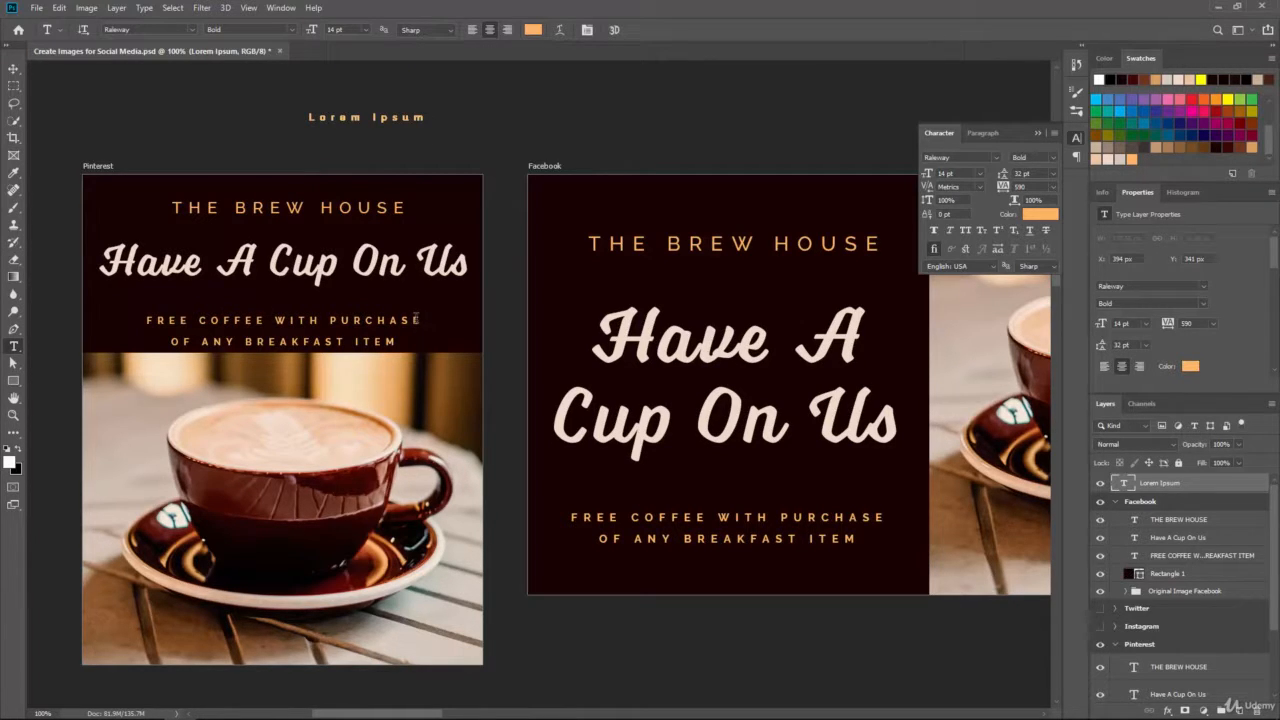
Step: Delete the stray Lorem Ipsum text layer and reselect the FREE COFFEE text for editing
left_click_drag(1163, 483, 1256, 709)
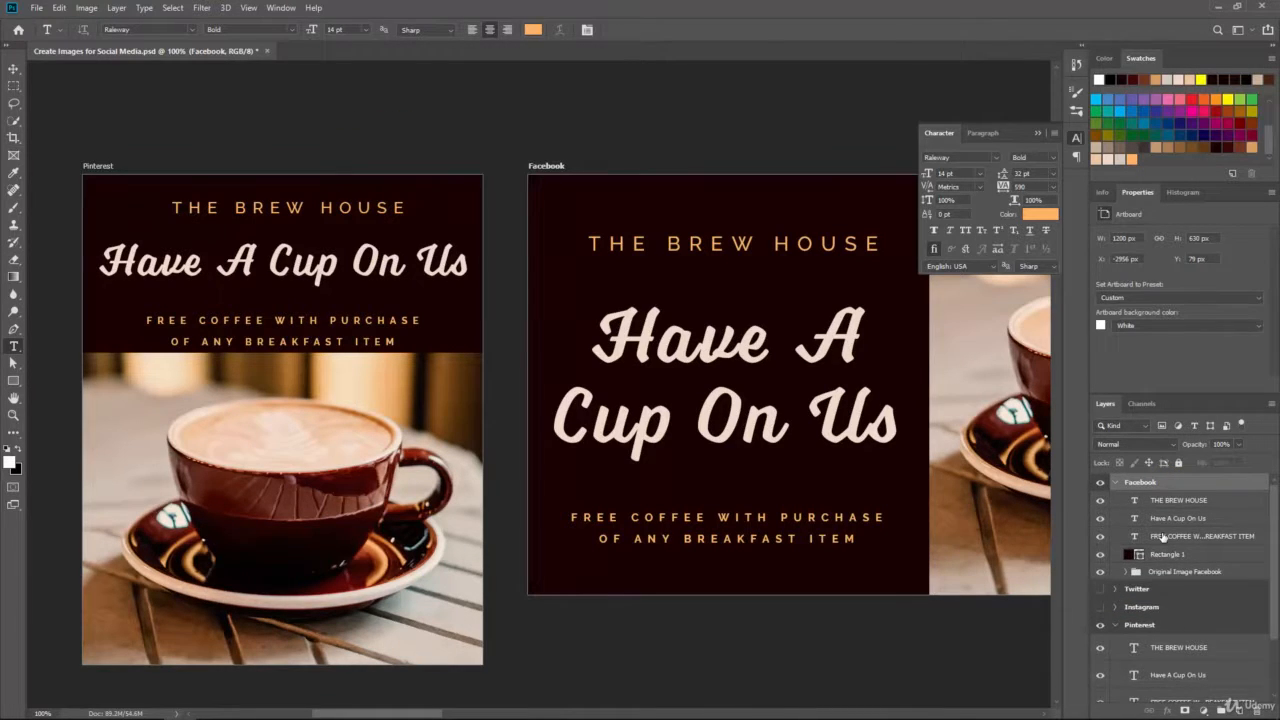
scroll(1175, 600, "down", 2)
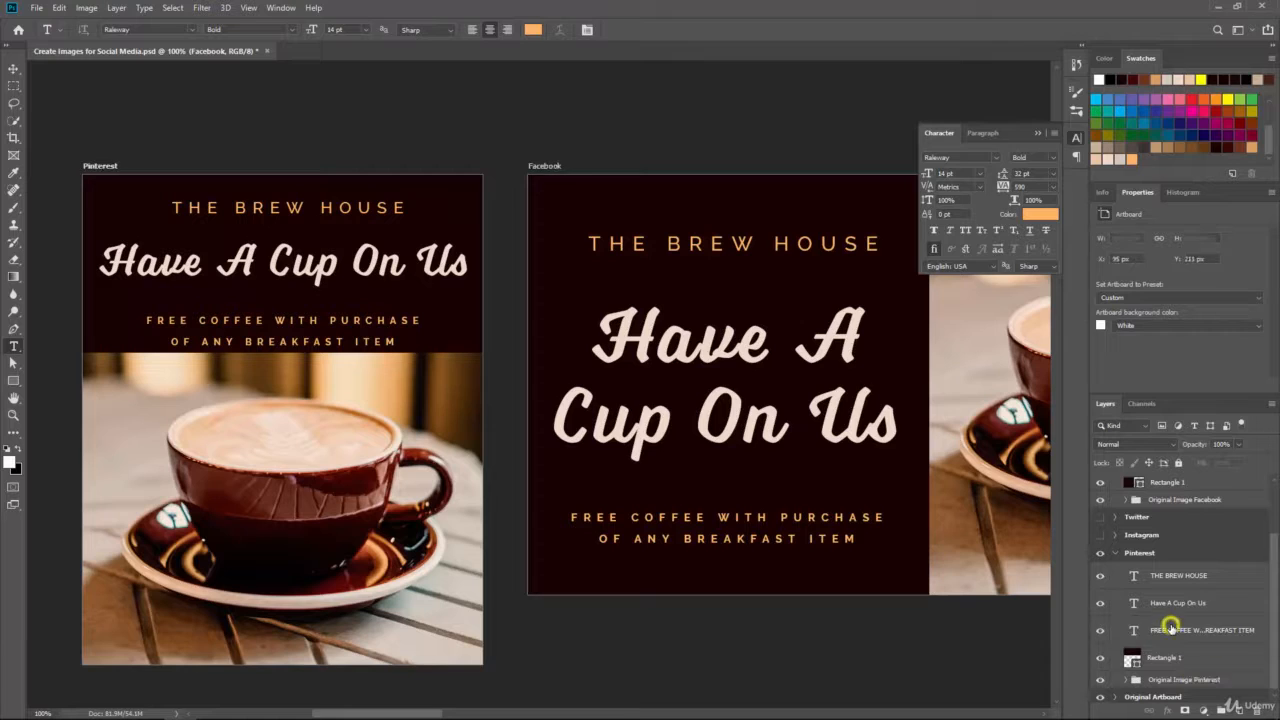
left_click(1168, 628)
left_click(420, 321)
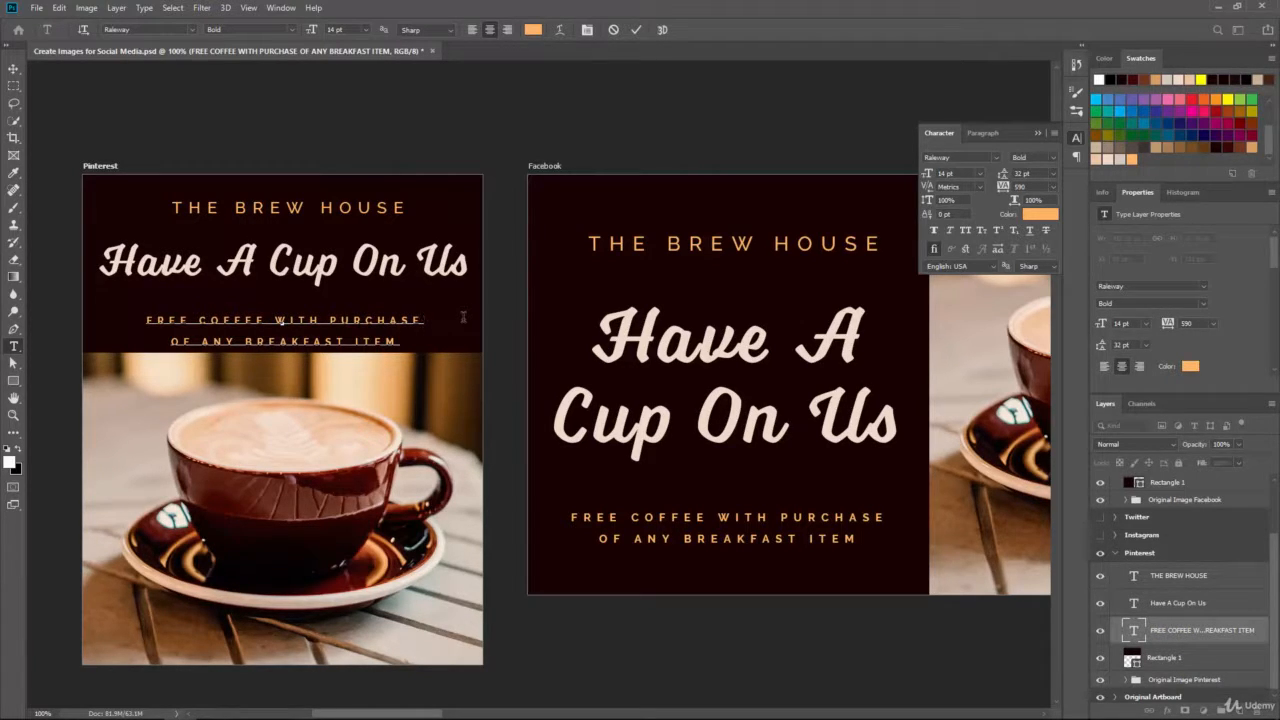
Step: Try joining the two offer lines into one, then undo to keep the two-line offer
key("Delete")
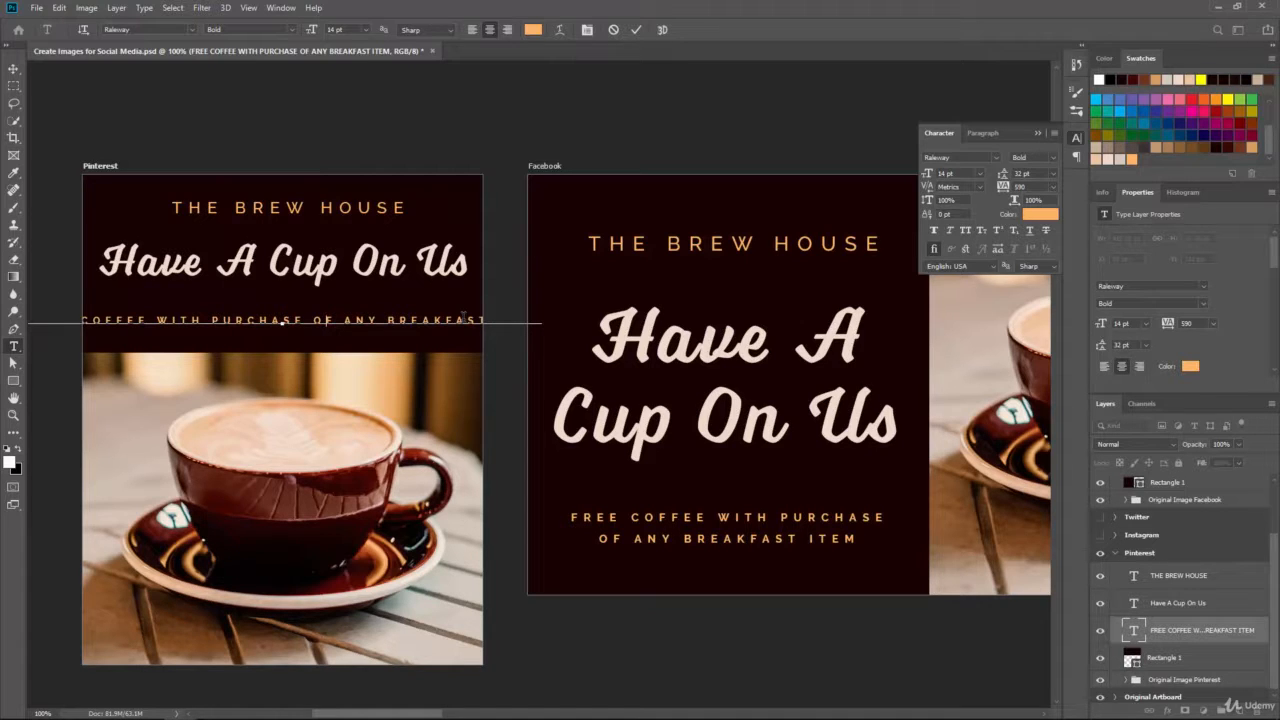
key("BackSpace")
key("BackSpace")
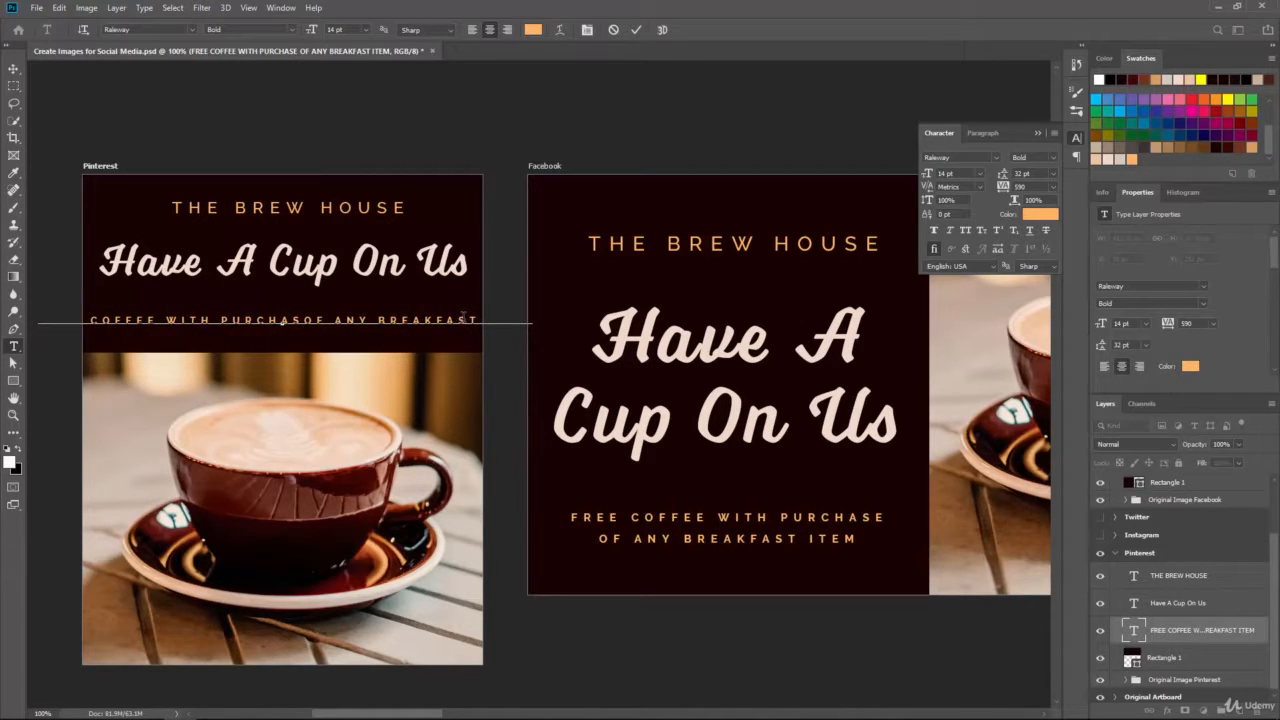
key("ctrl+z")
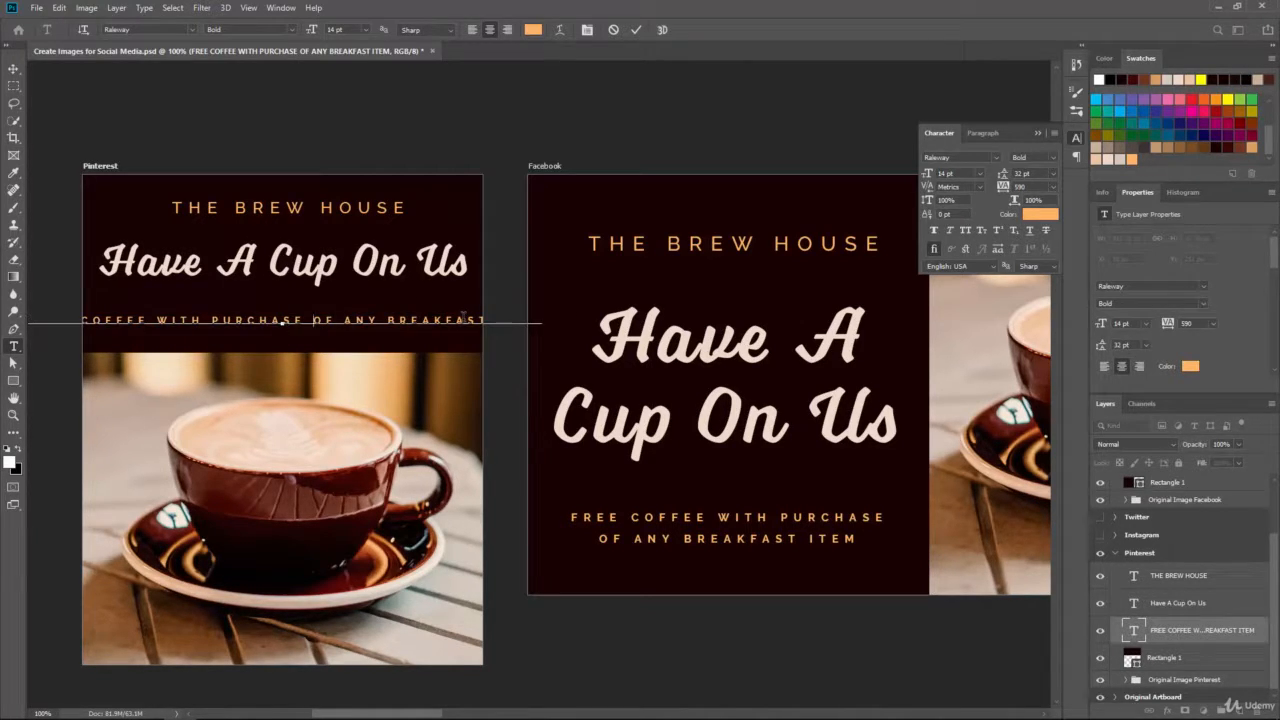
key("ctrl")
key("ctrl+Return")
key("ctrl+z")
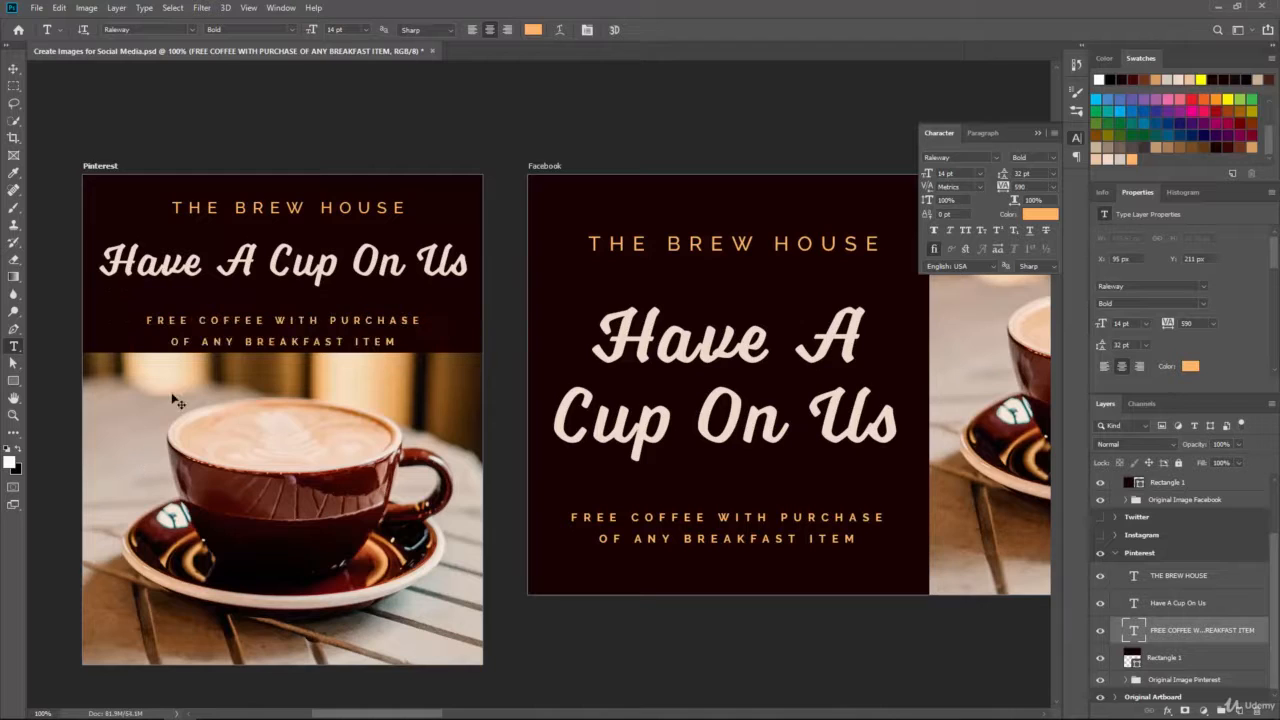
Step: Nudge the Pinterest offer text slightly upward
left_click(13, 68)
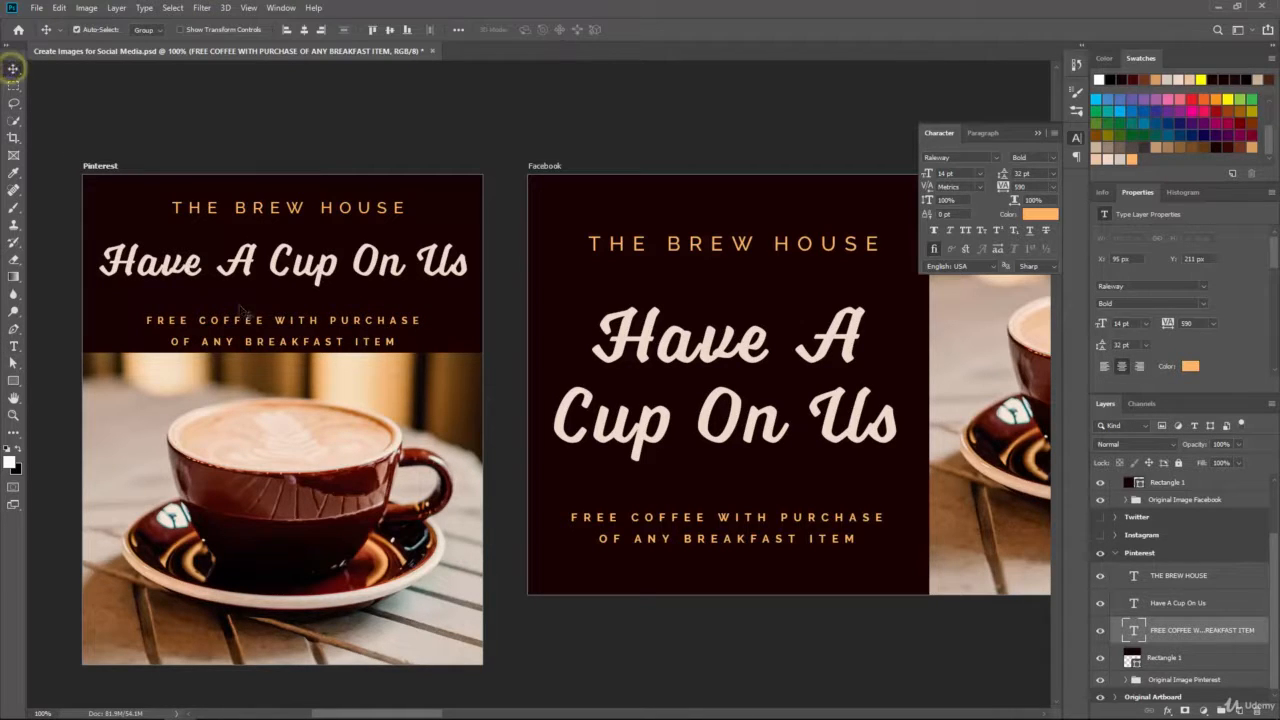
left_click_drag(247, 321, 248, 314)
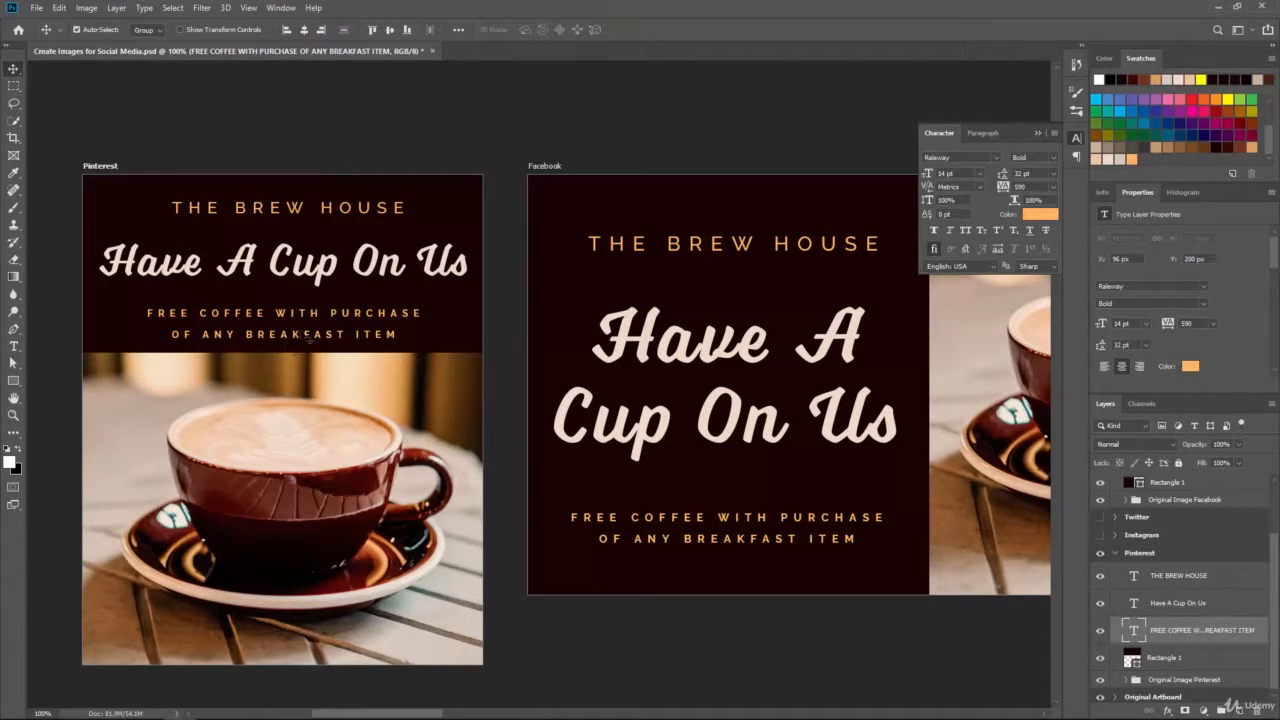
left_click(14, 346)
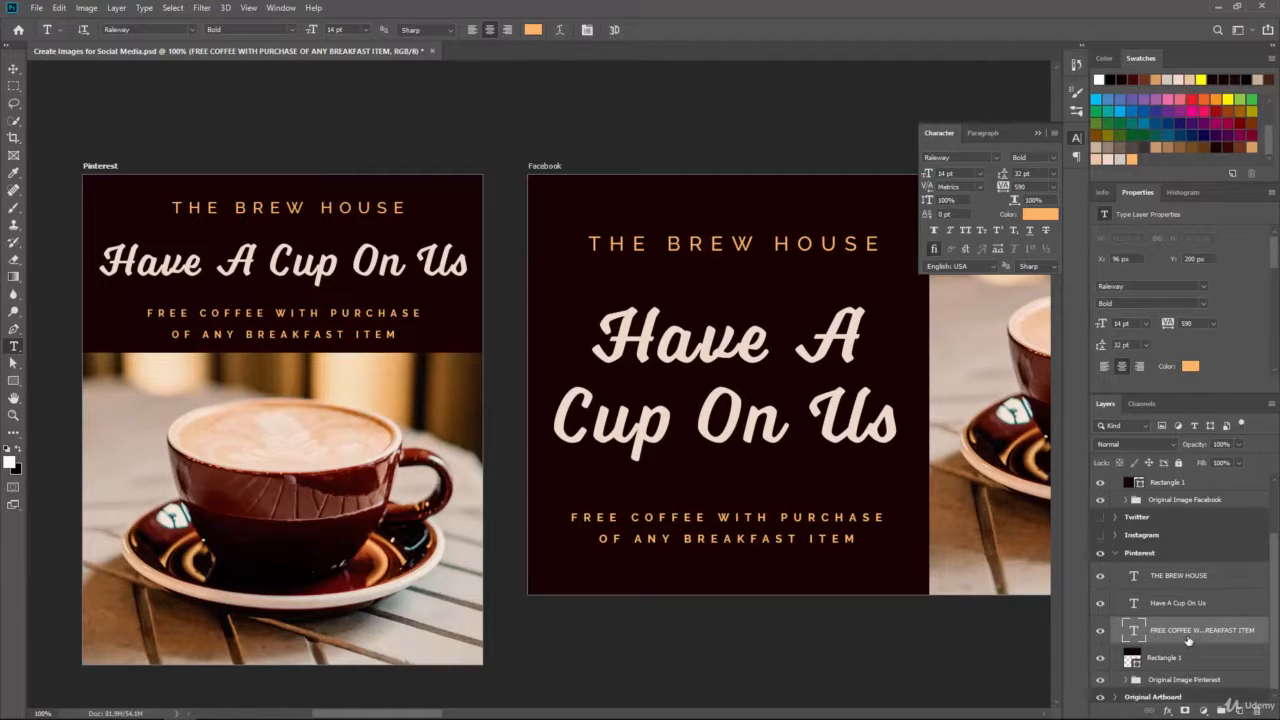
Step: Reposition the headline and THE BREW HOUSE, nudging the headline up to Y 94 px
left_click(1183, 604)
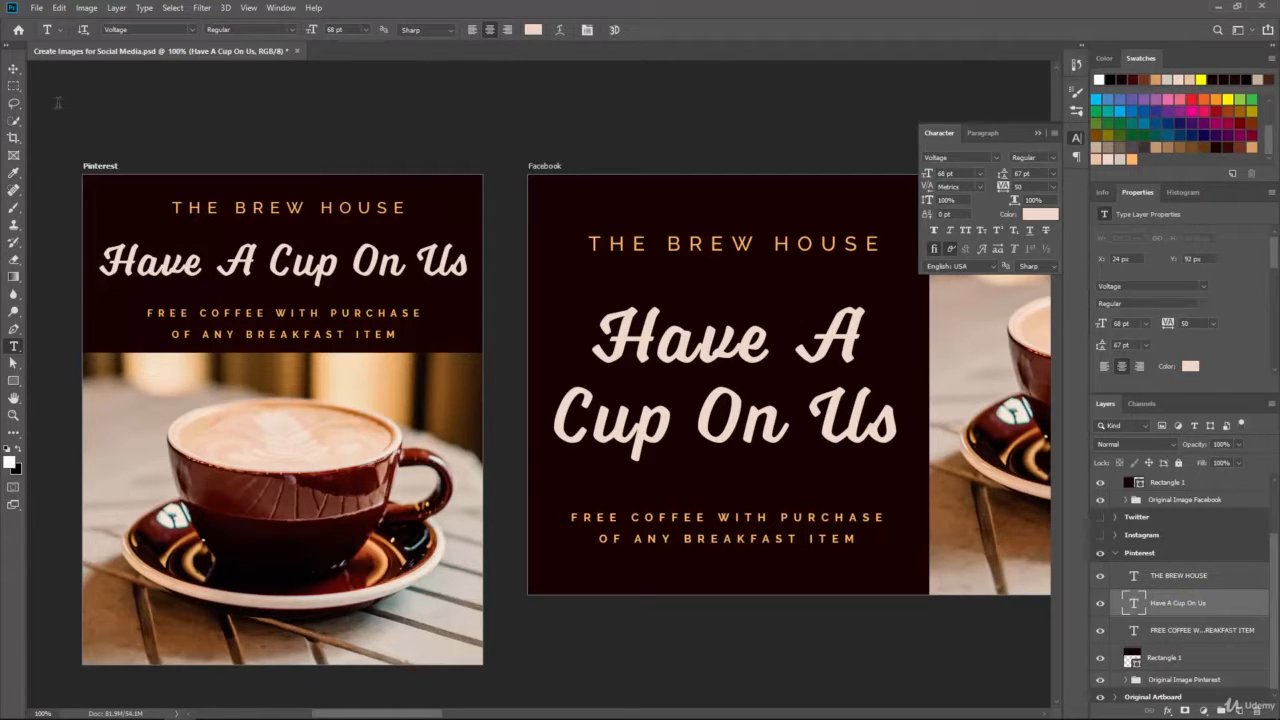
left_click(14, 68)
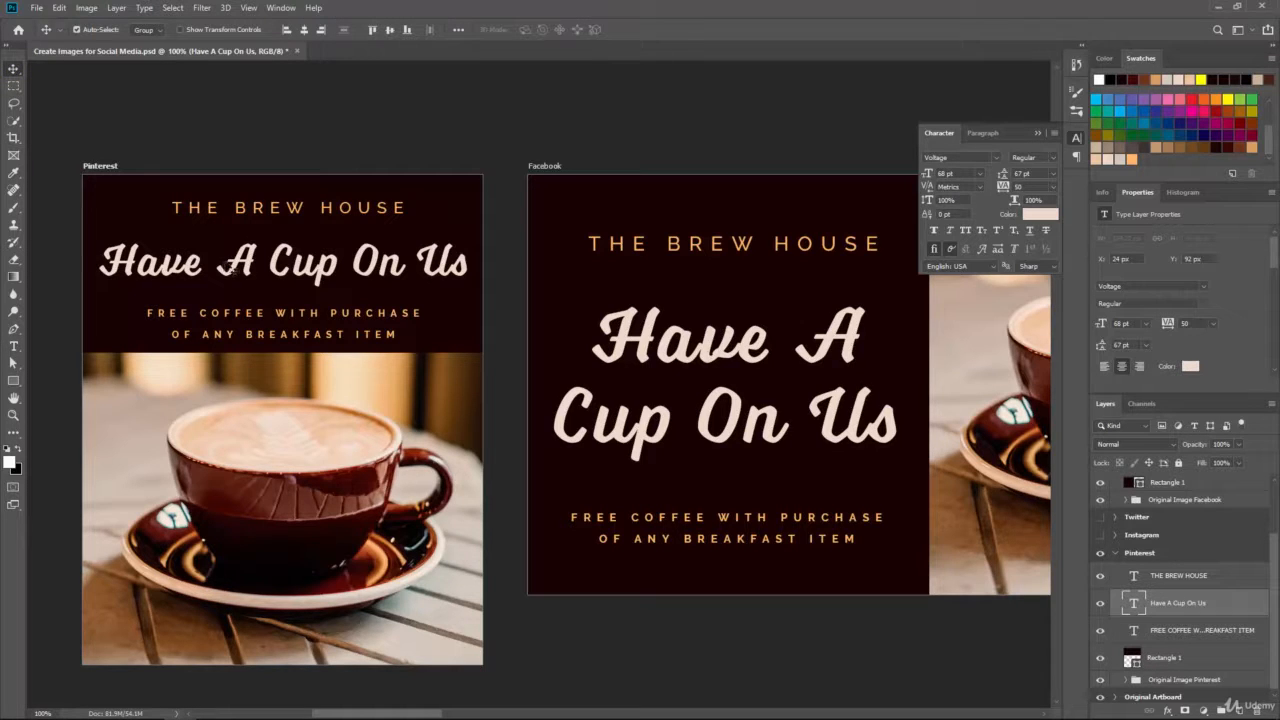
left_click_drag(245, 258, 257, 245)
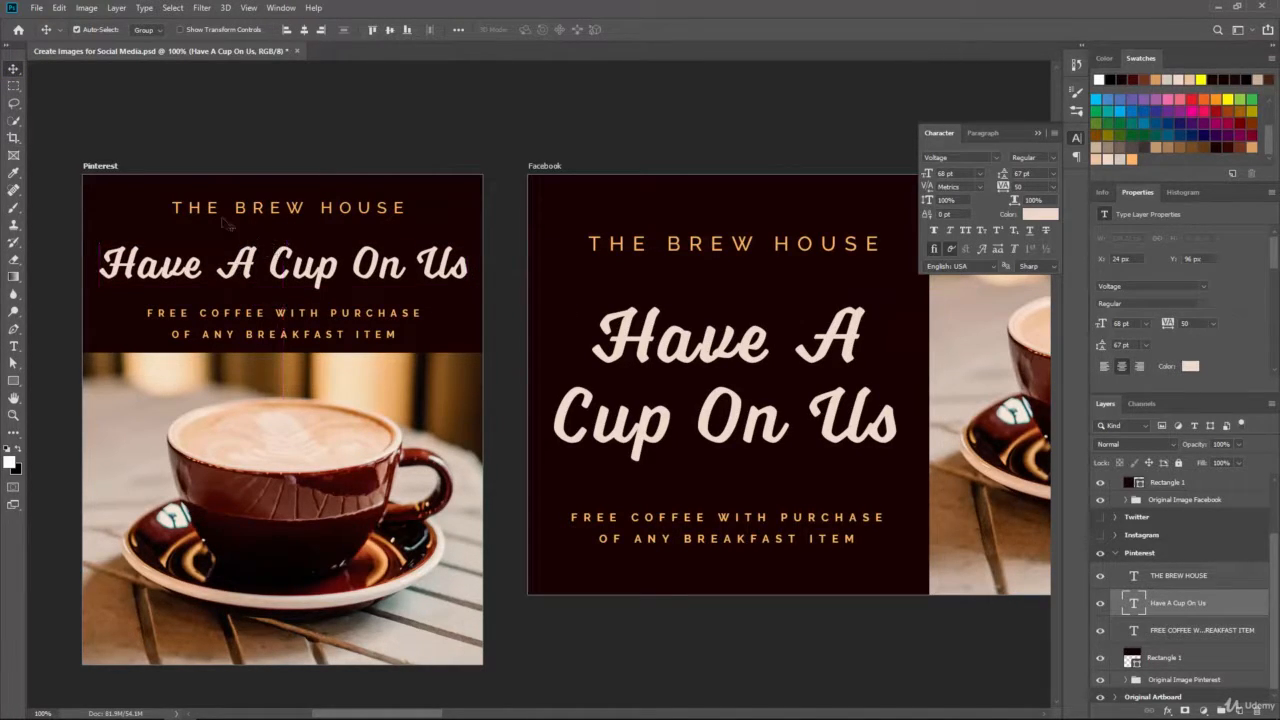
left_click(295, 212)
left_click_drag(295, 210, 297, 208)
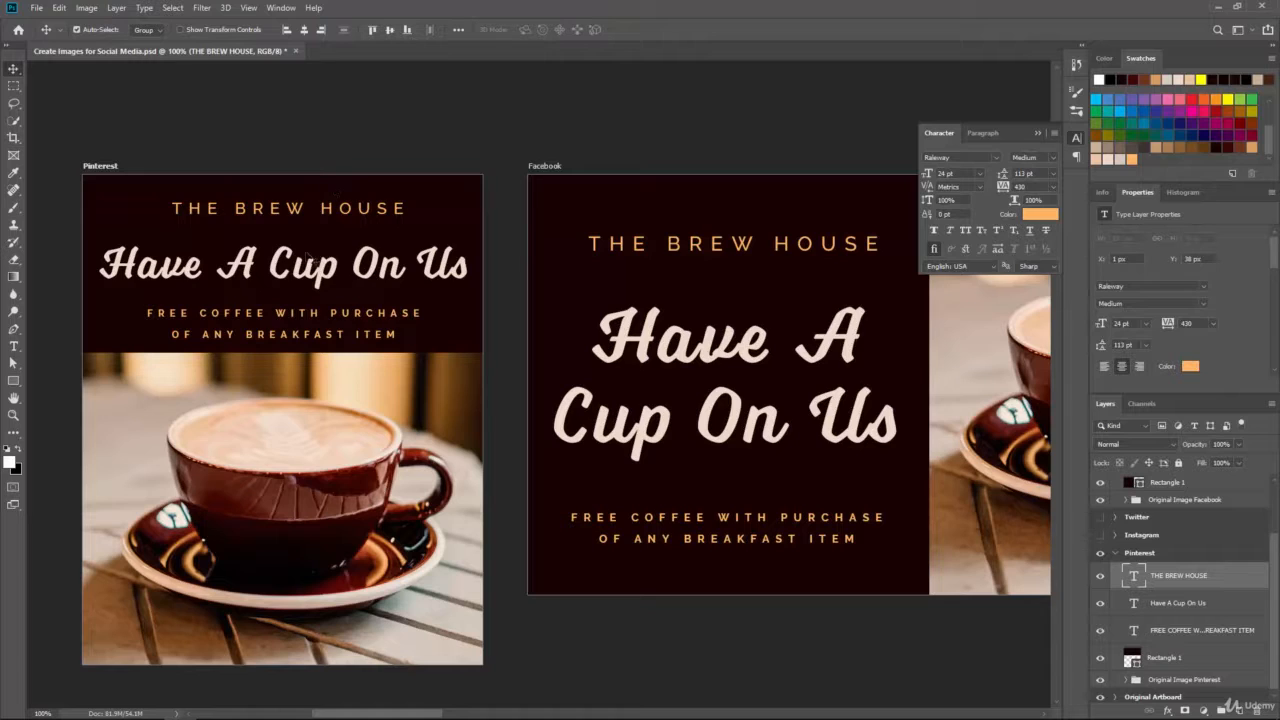
left_click(281, 255)
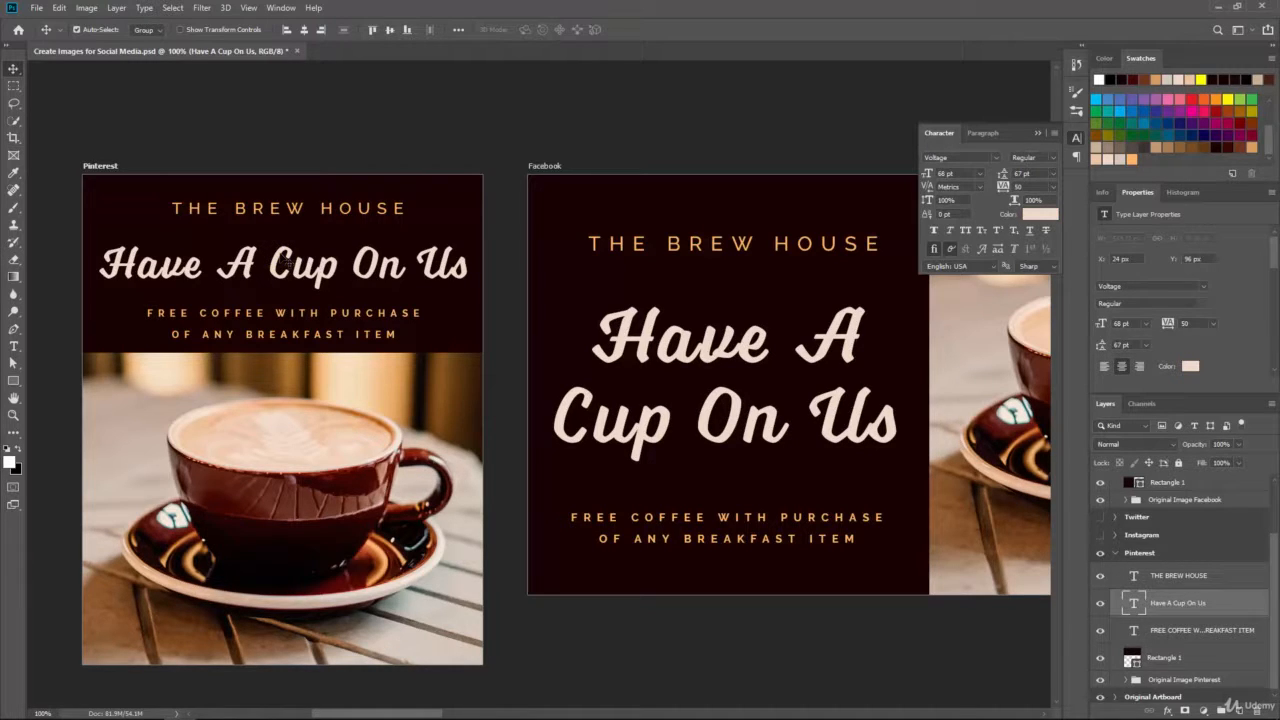
key("Up")
key("Up")
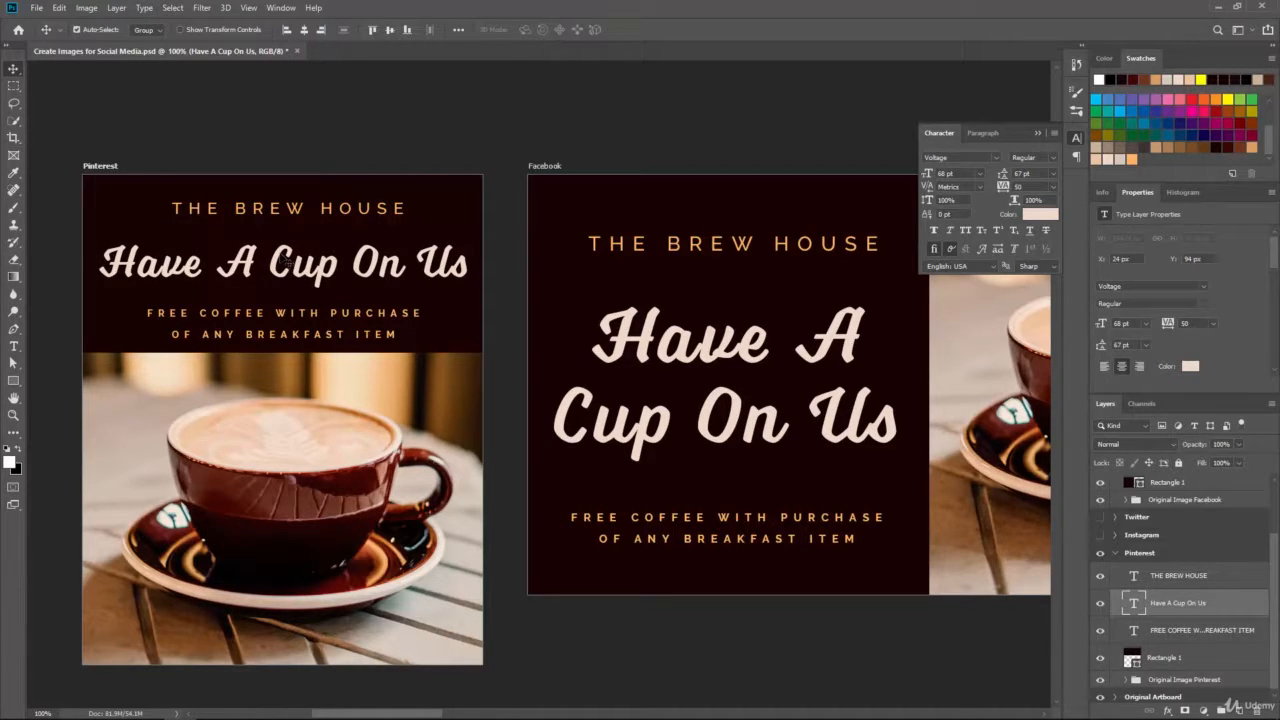
key("ctrl+minus")
key("ctrl+minus")
key("ctrl+minus")
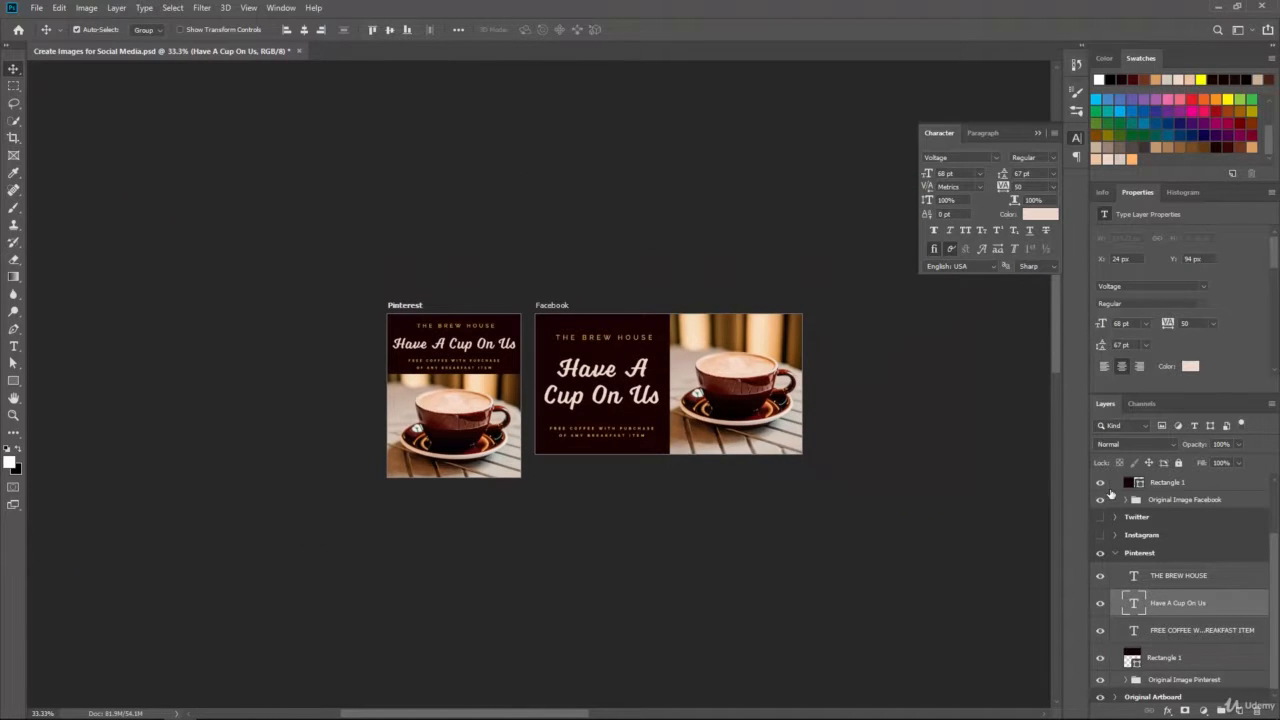
Step: Toggle the Facebook artboard's visibility, zoom into Pinterest, and step through its offer, headline and brand layers
scroll(1142, 565, "up", 2)
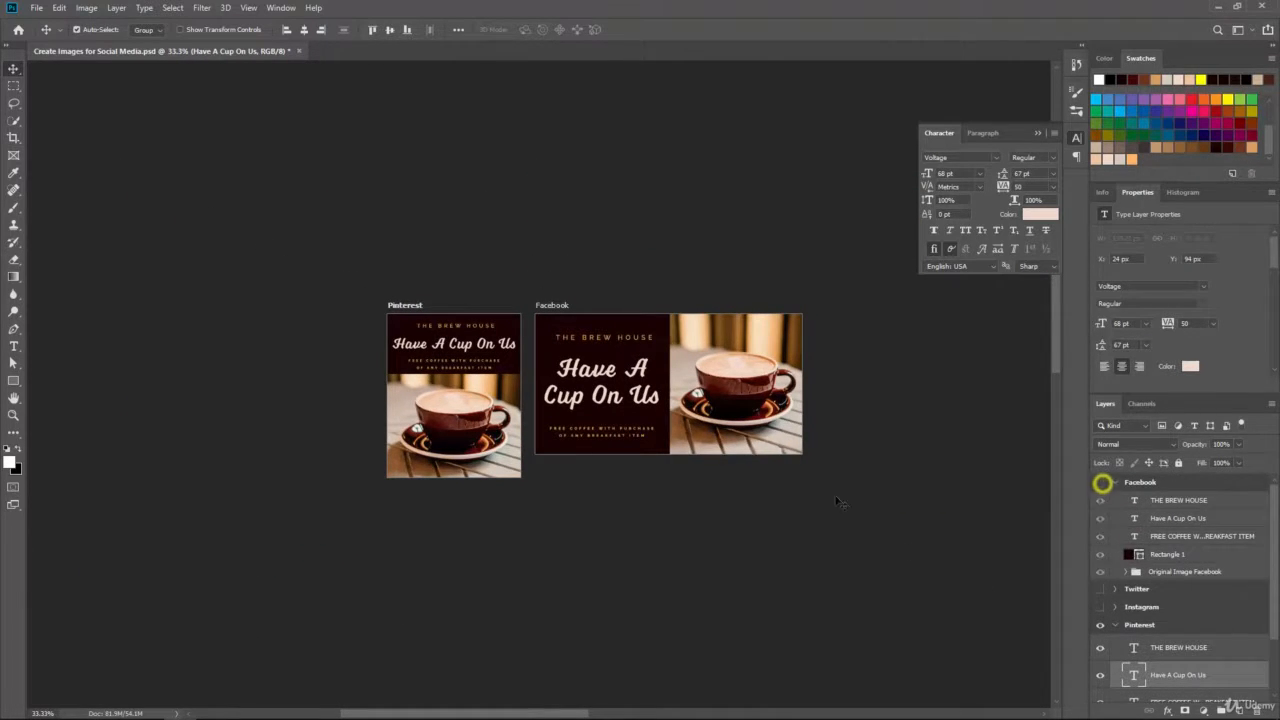
left_click(1100, 482)
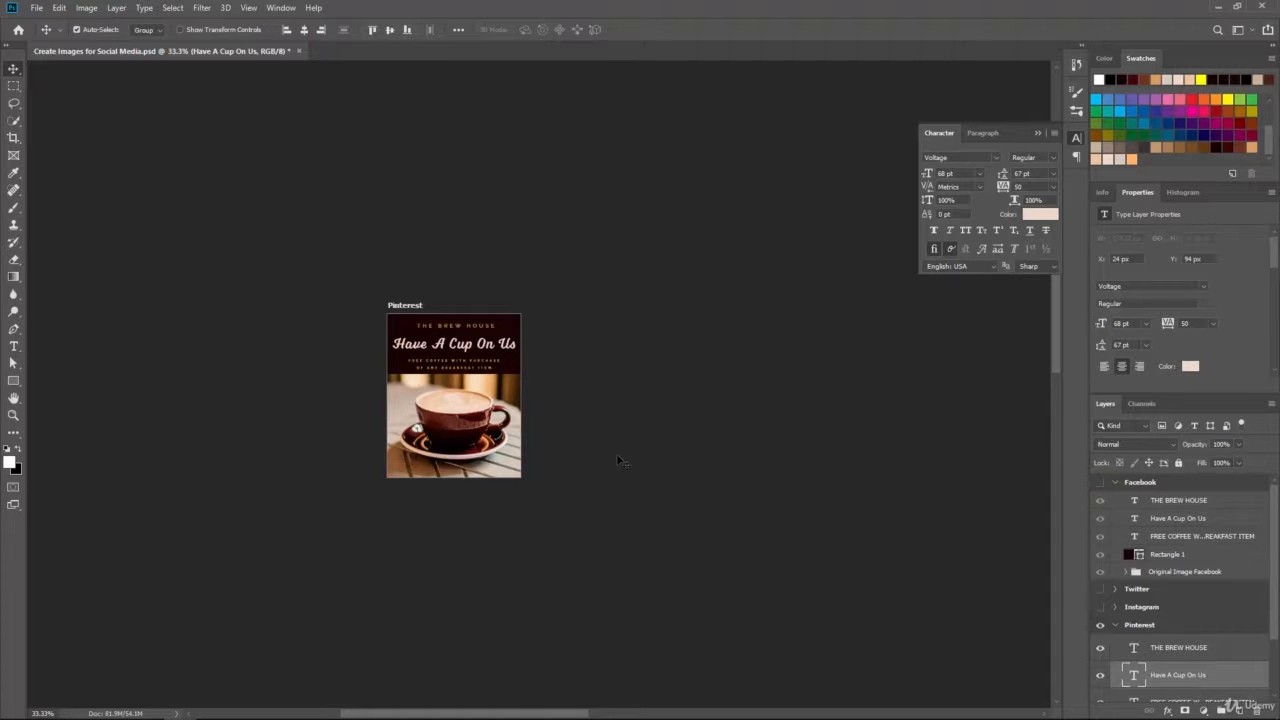
key("ctrl+plus")
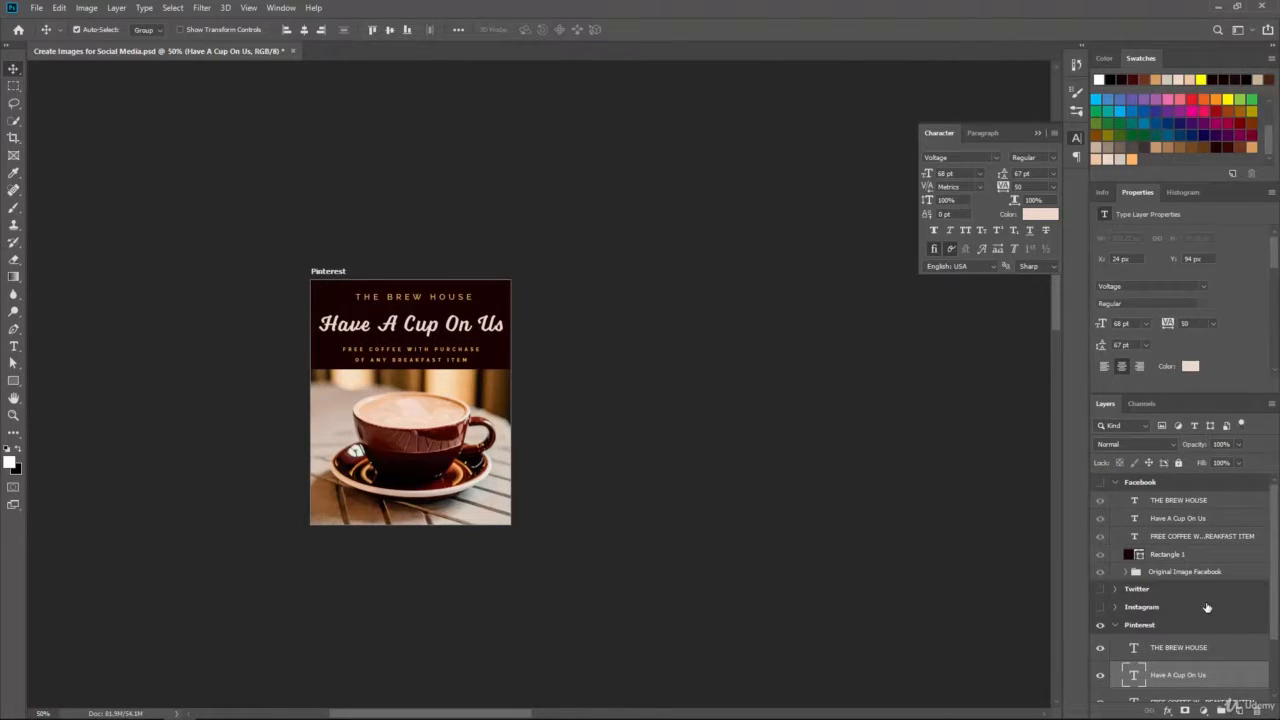
scroll(1206, 607, "down", 2)
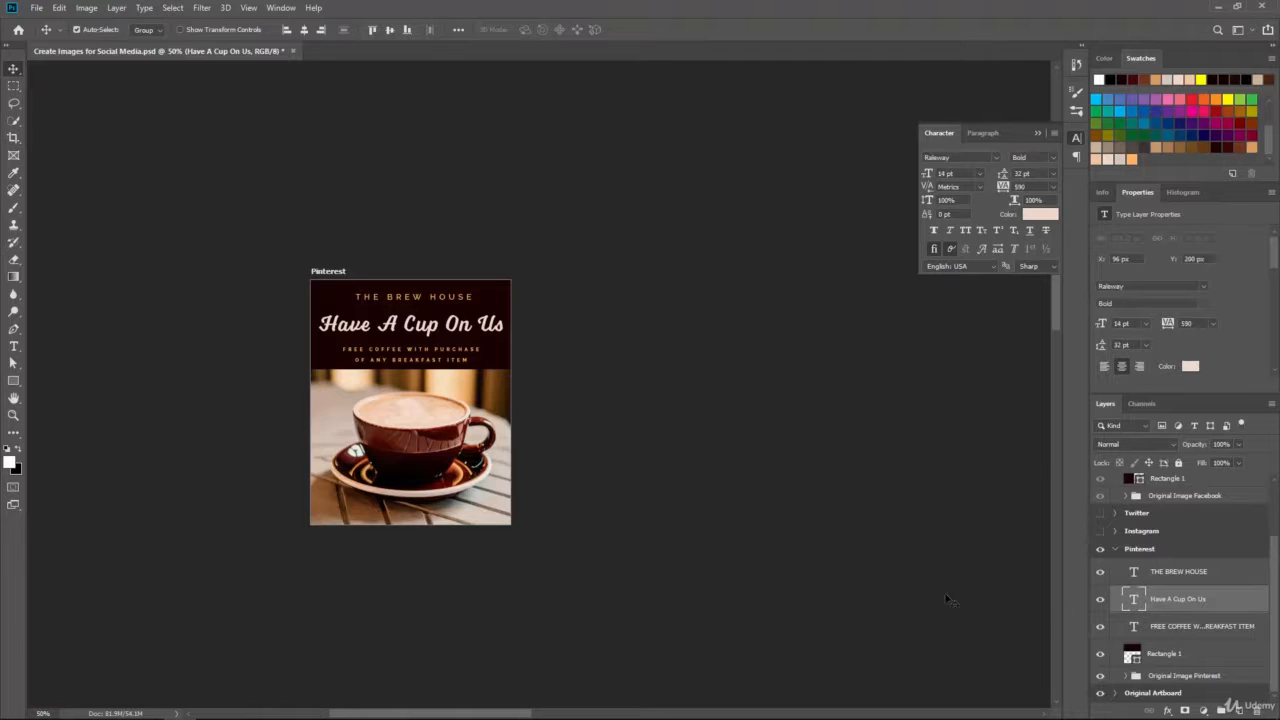
key("alt+bracketleft")
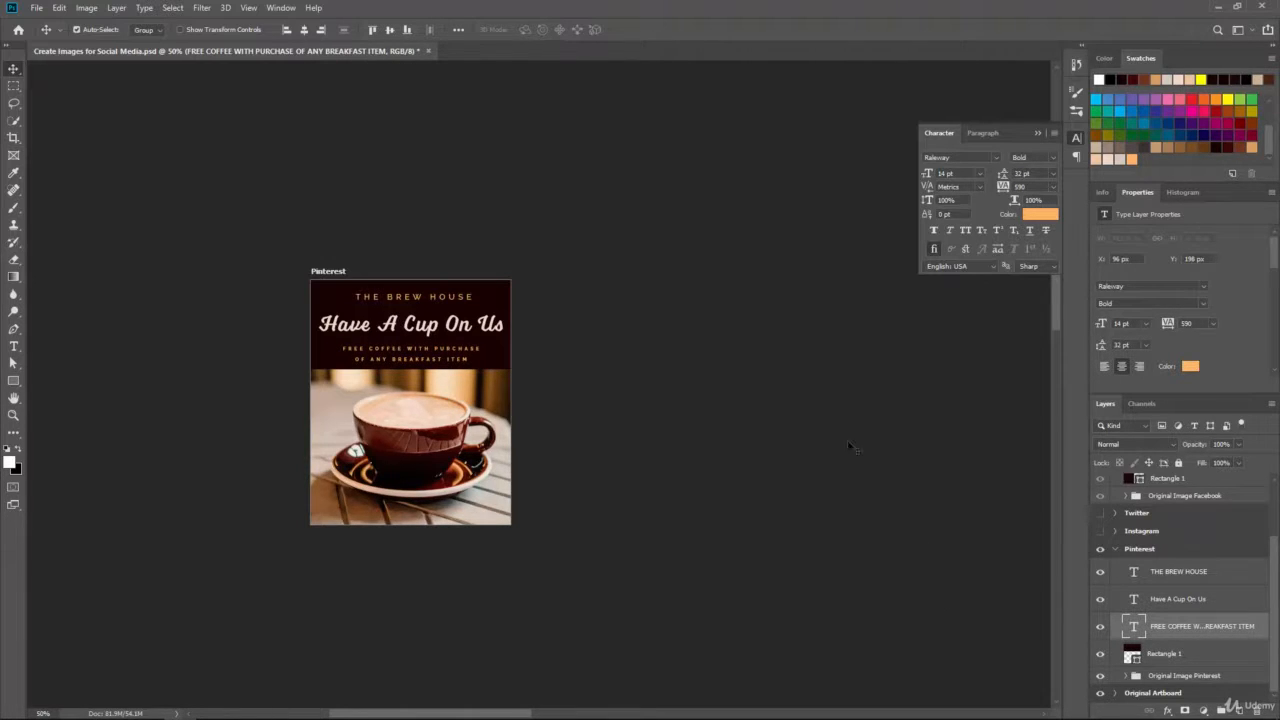
key("alt+bracketright")
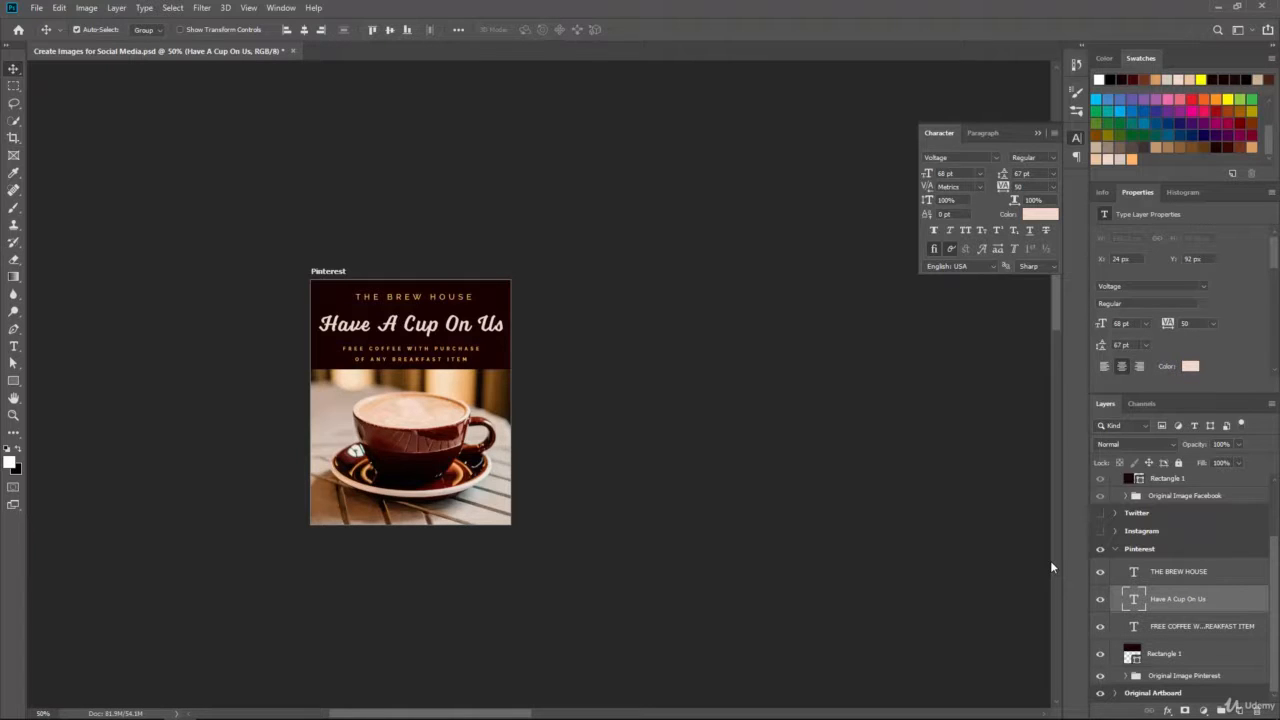
left_click(1165, 571)
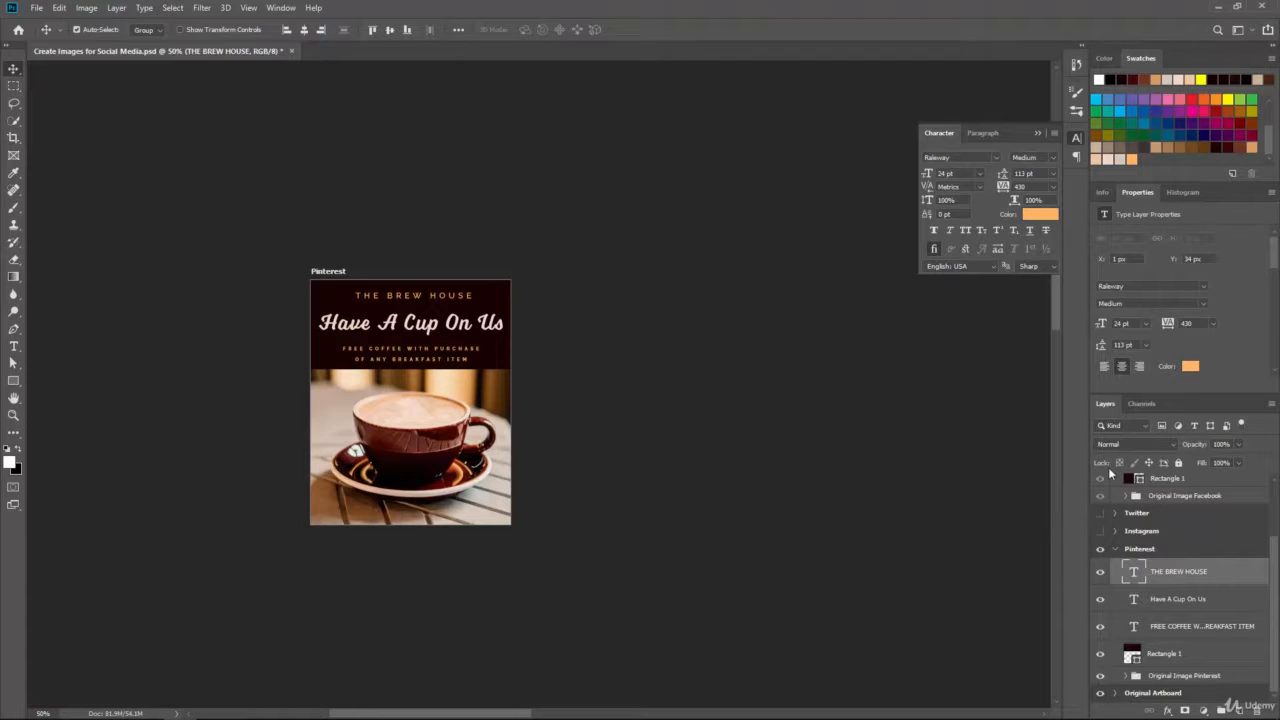
scroll(1224, 527, "up", 3)
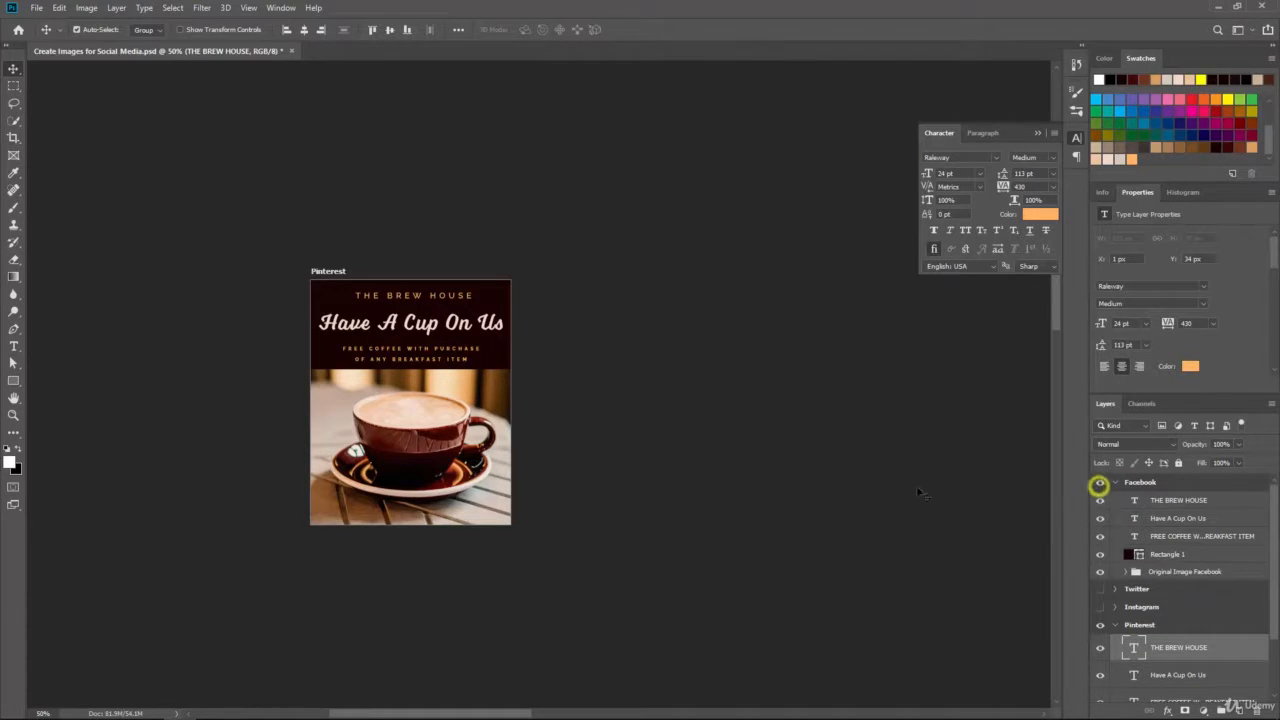
Step: Show the Facebook artboard again and zoom to 100% on the Pinterest and Facebook ads
left_click(1100, 482)
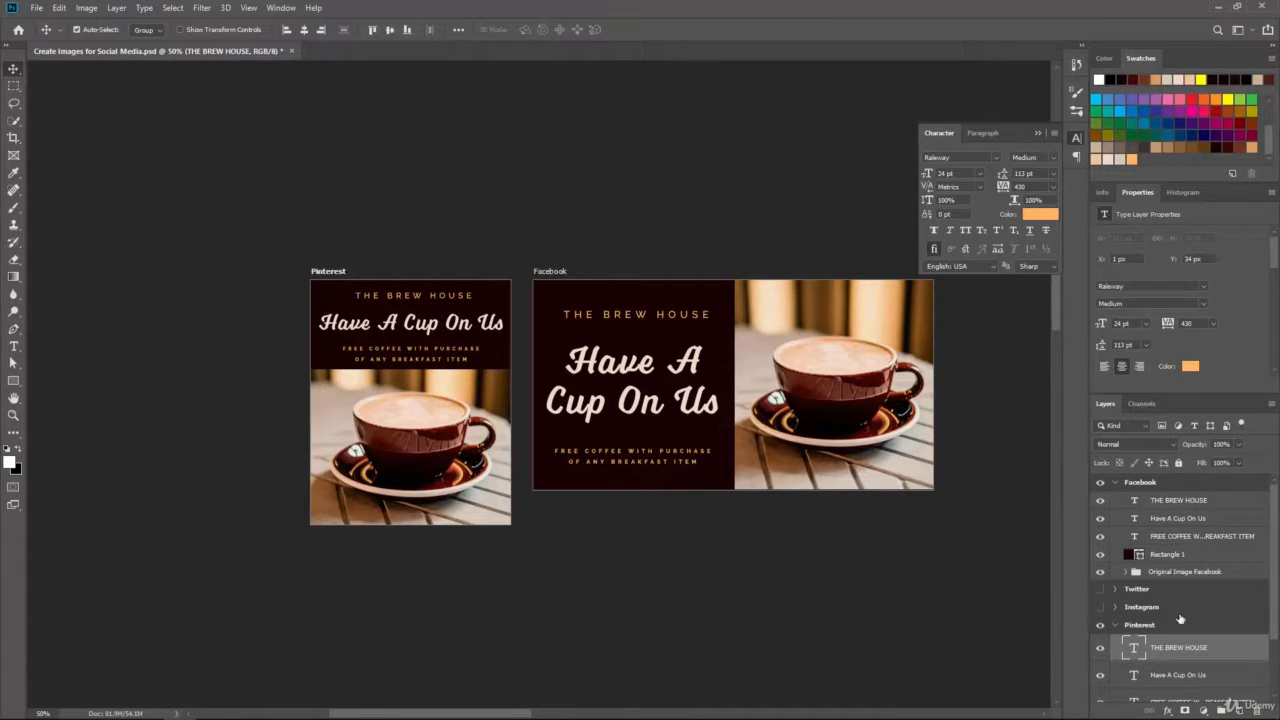
scroll(1162, 600, "down", 2)
left_click(1162, 605)
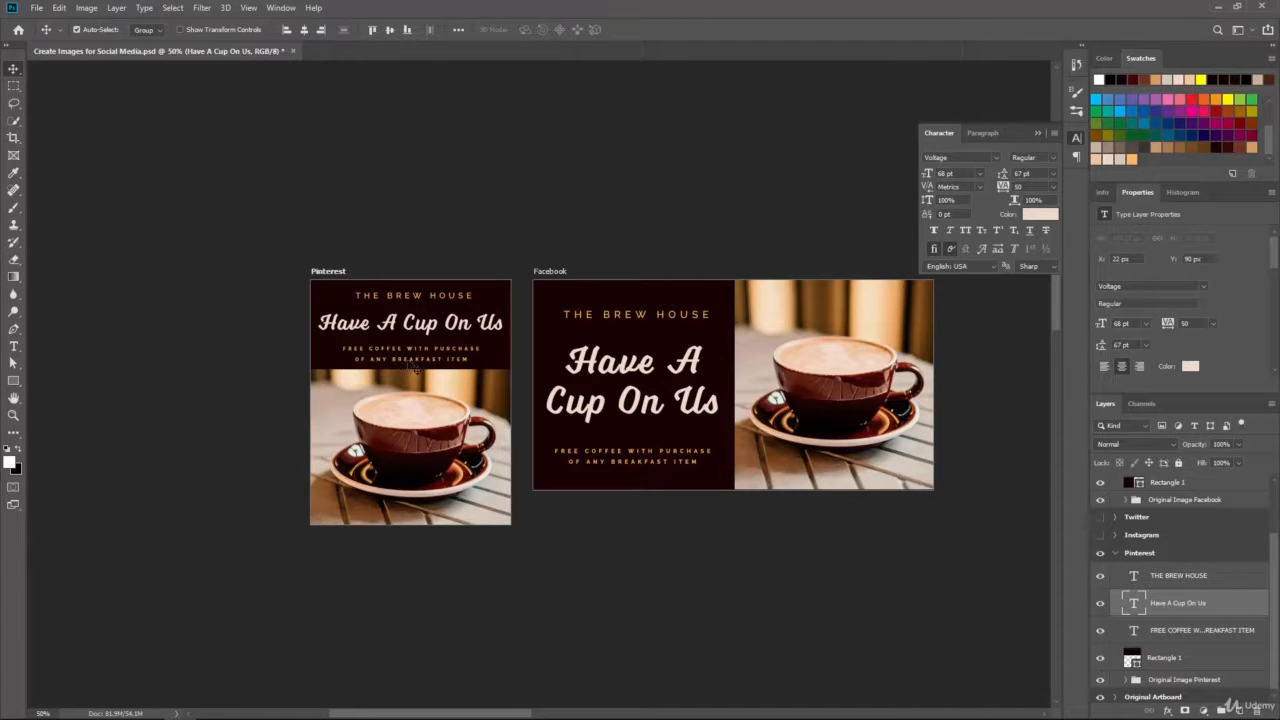
key("ctrl+plus")
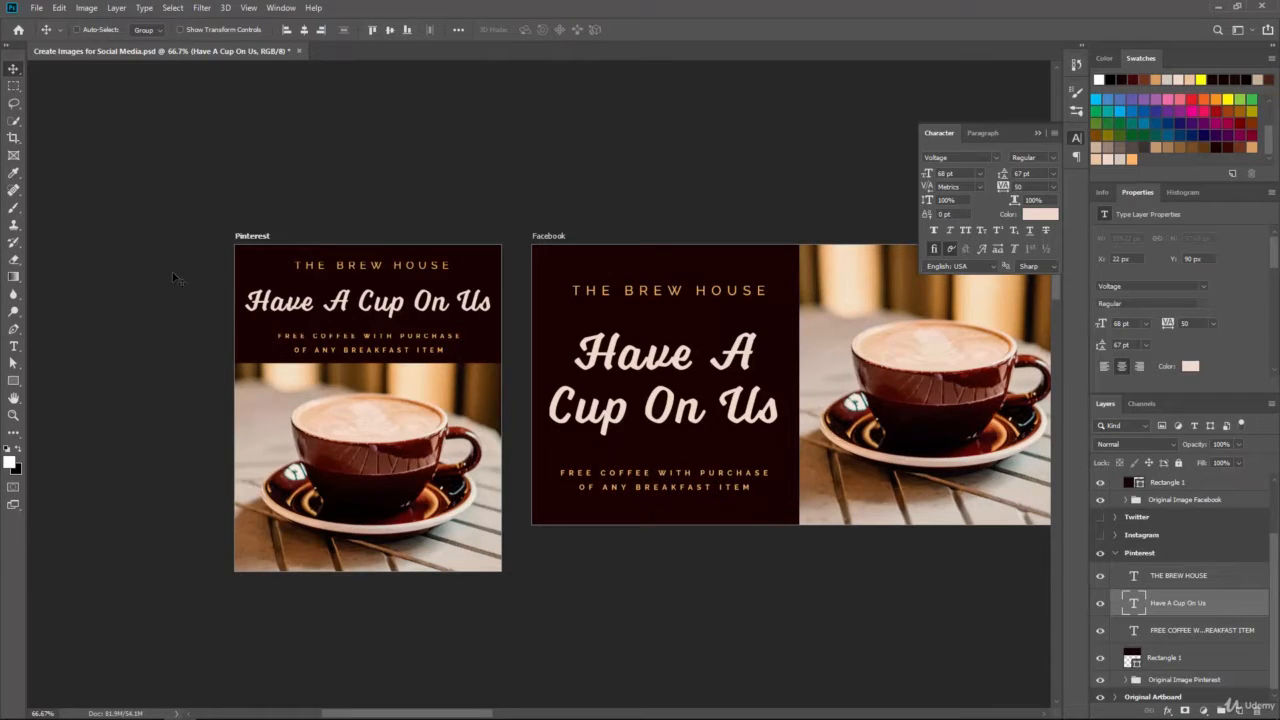
key("ctrl+plus")
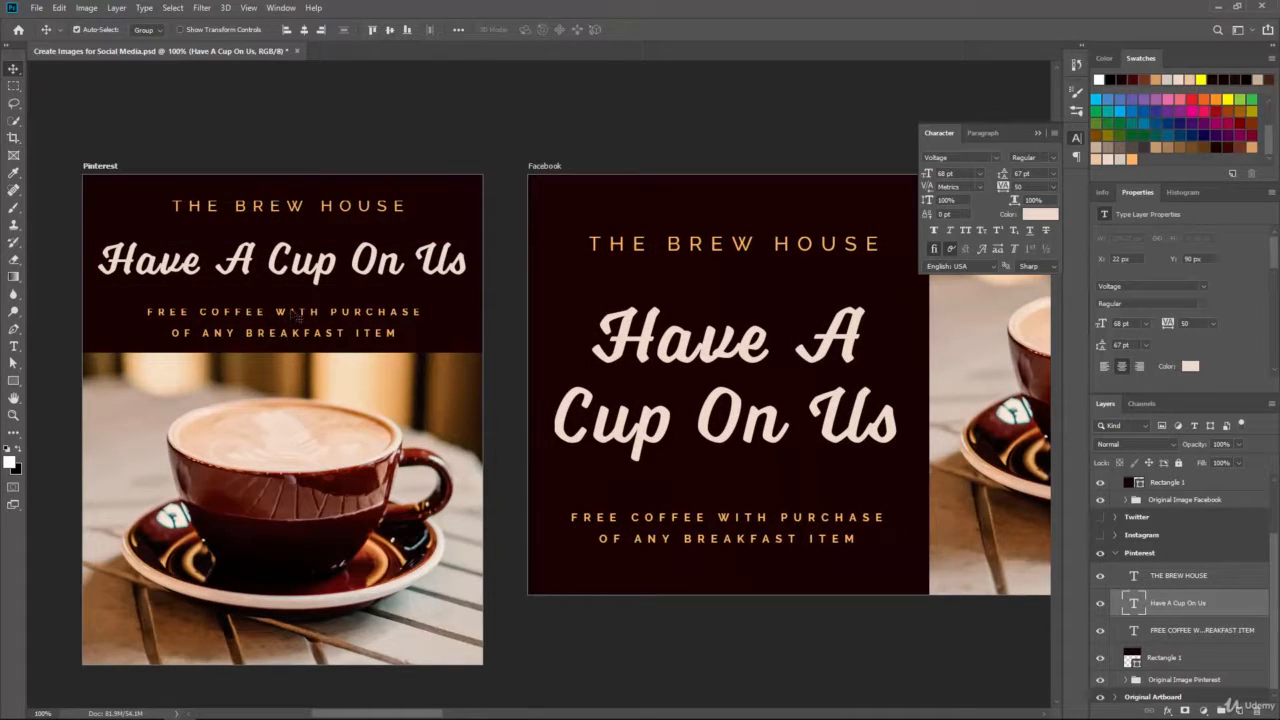
Step: Test-move the Pinterest offer text, undo the move, and select the Facebook offer text layer
left_click(293, 314)
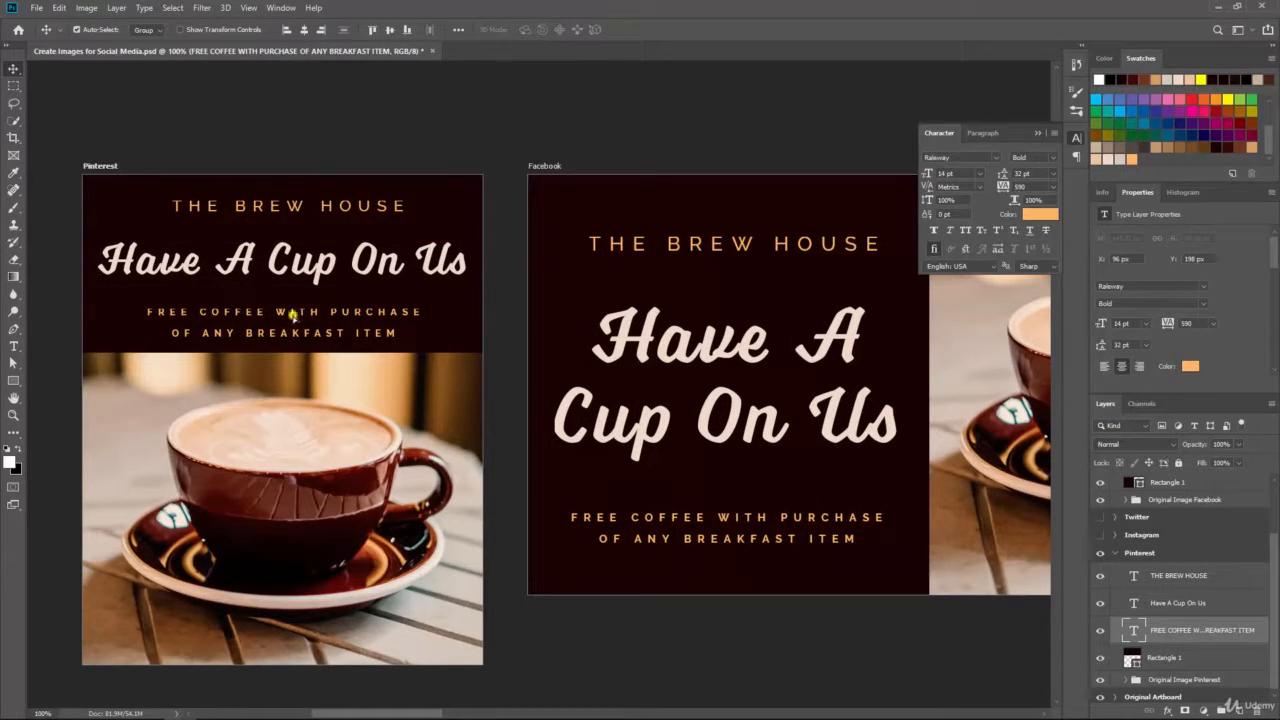
left_click_drag(293, 314, 292, 320)
key("ctrl+z")
scroll(1185, 540, "up", 2)
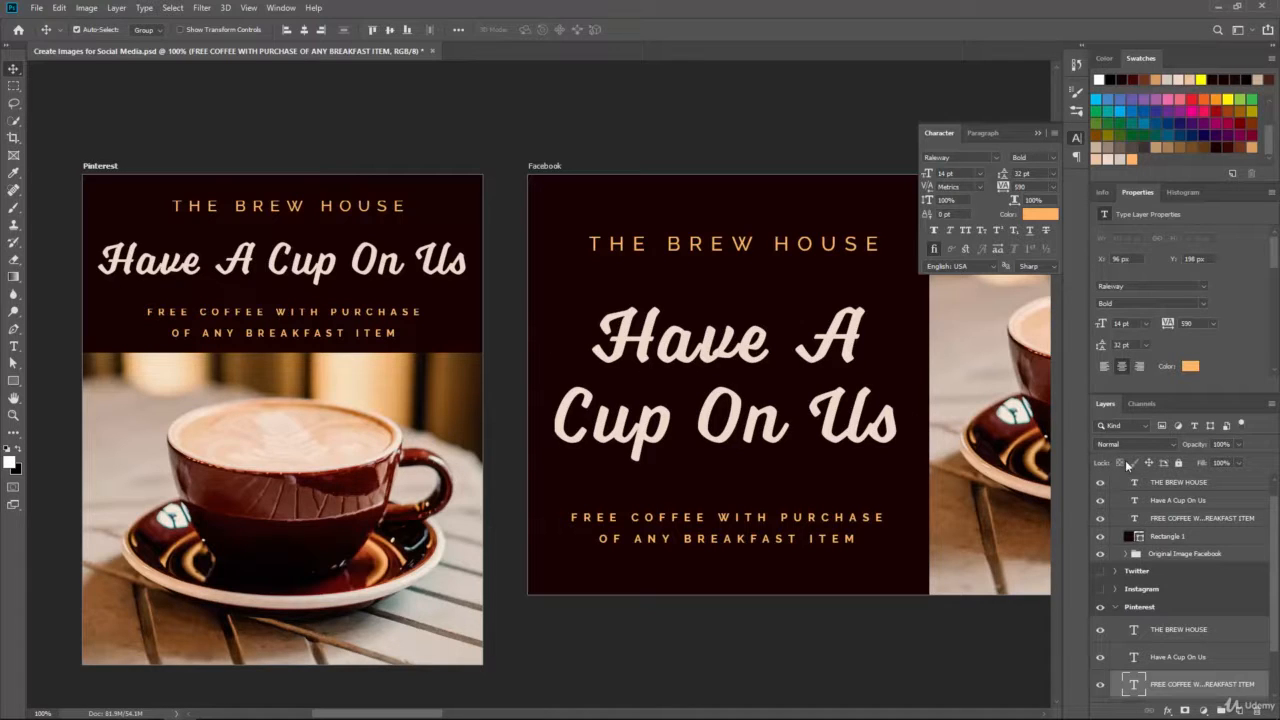
left_click(1196, 521)
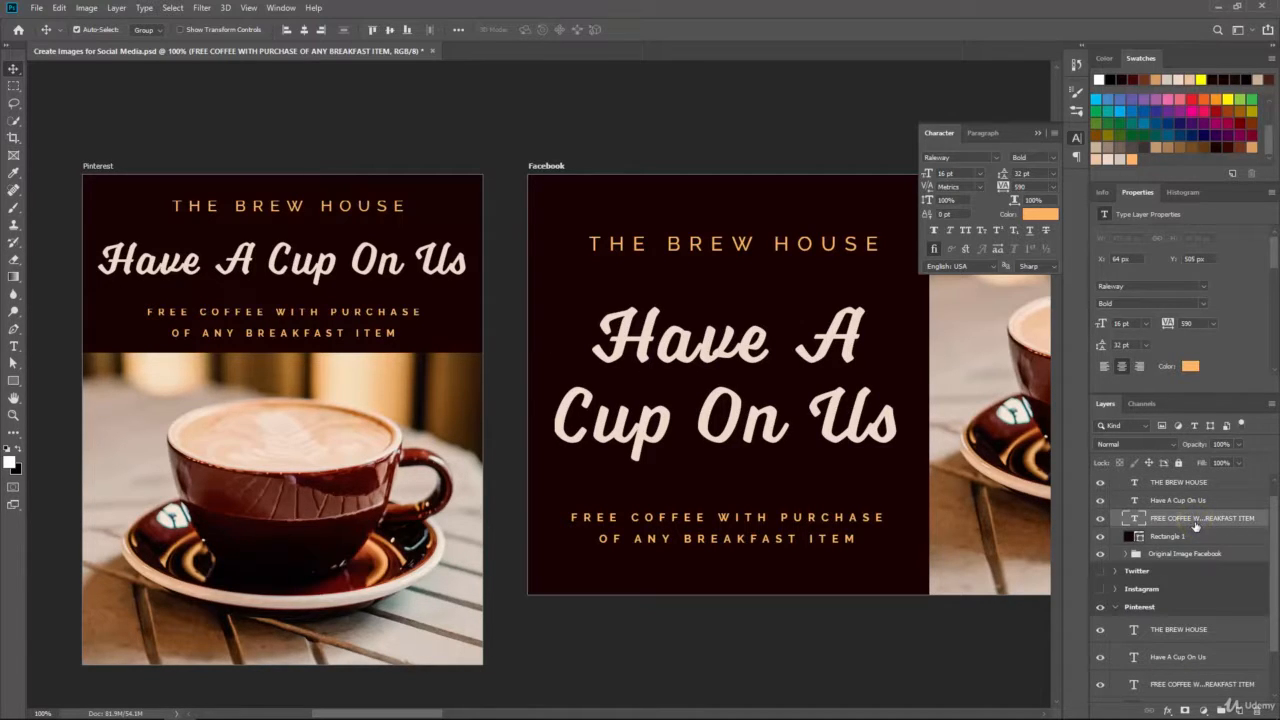
scroll(1172, 501, "up", 1)
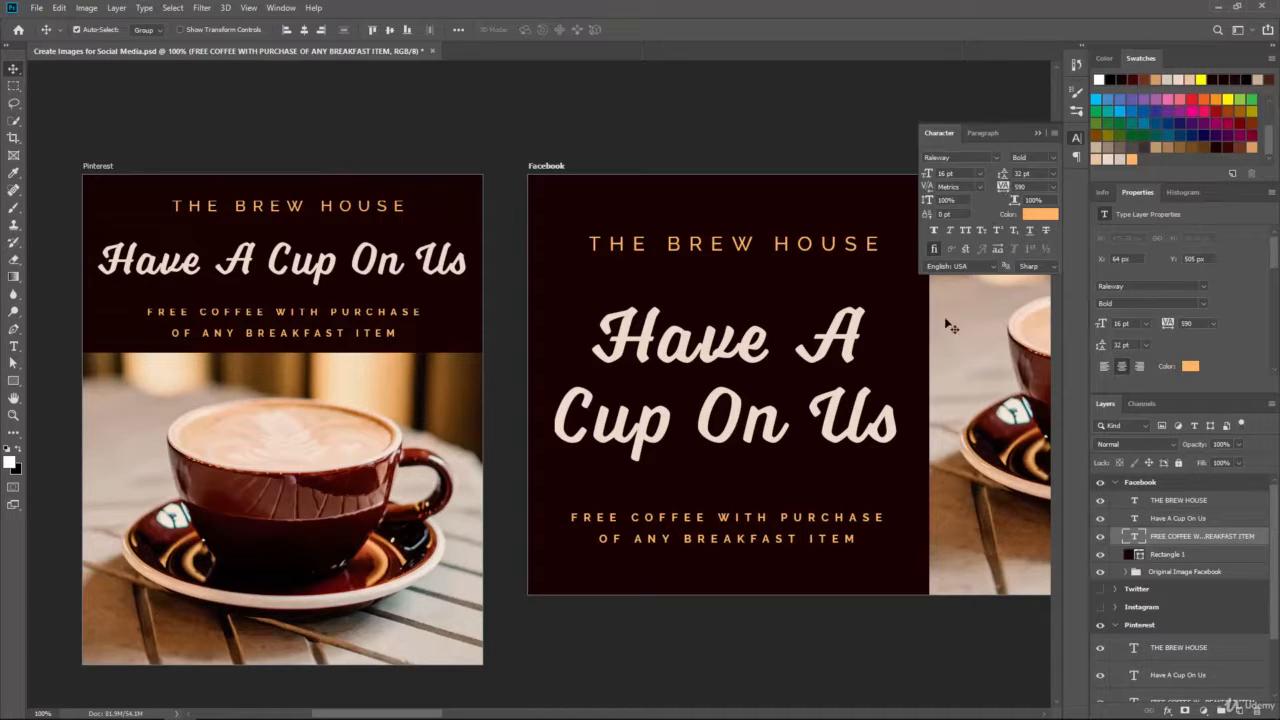
Step: Select all the Facebook FREE COFFEE text and raise its leading from 34 pt to 36 pt
left_click(12, 347)
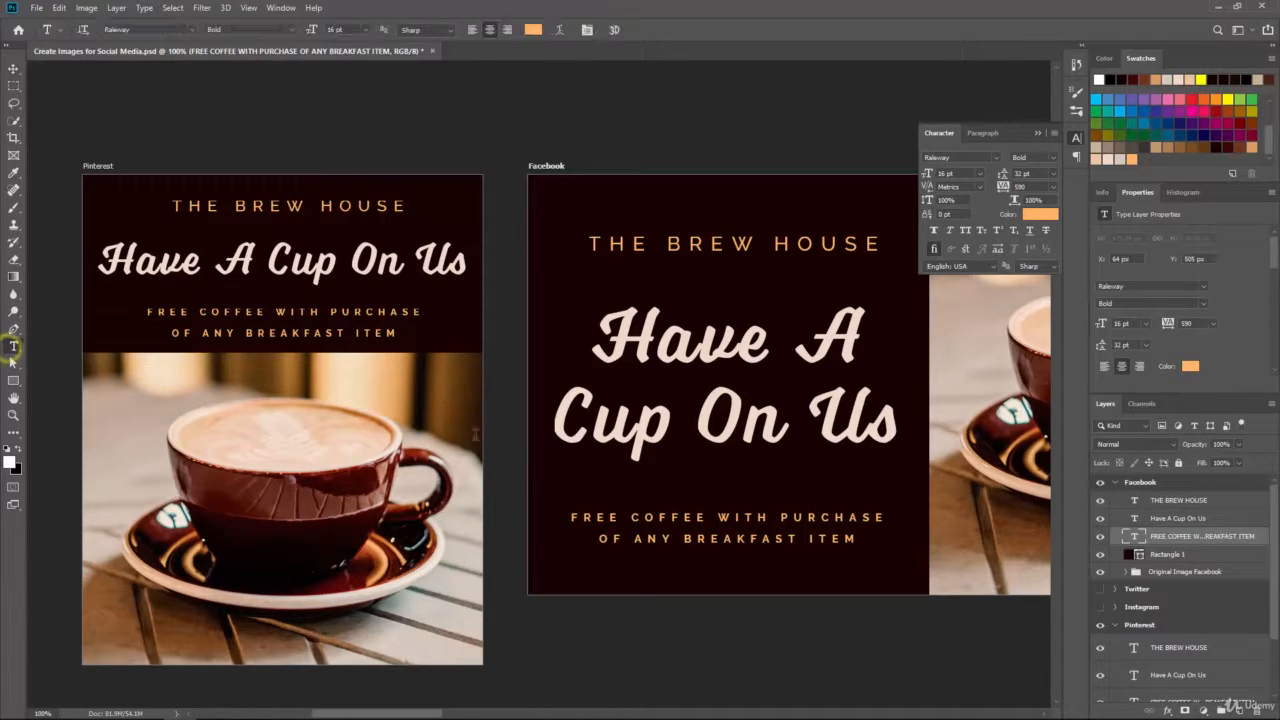
left_click(775, 537)
key("ctrl+a")
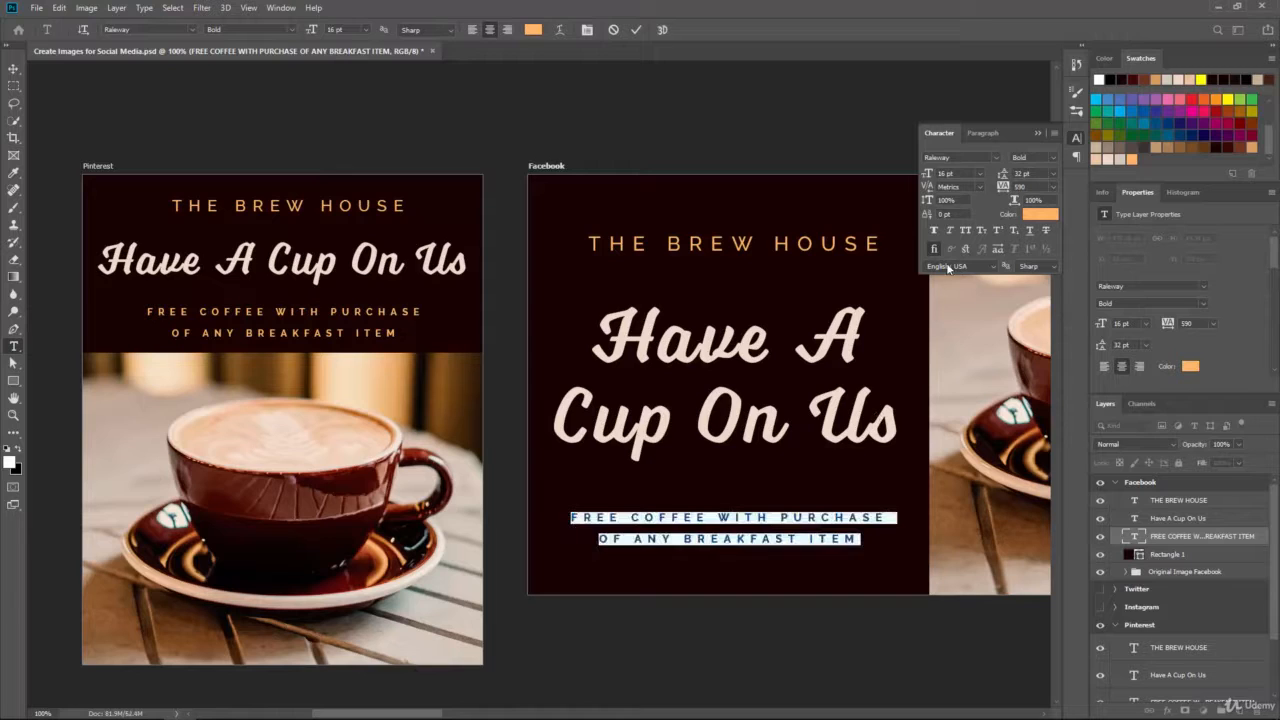
left_click(1003, 178)
left_click_drag(1022, 174, 965, 173)
type("34")
key("Return")
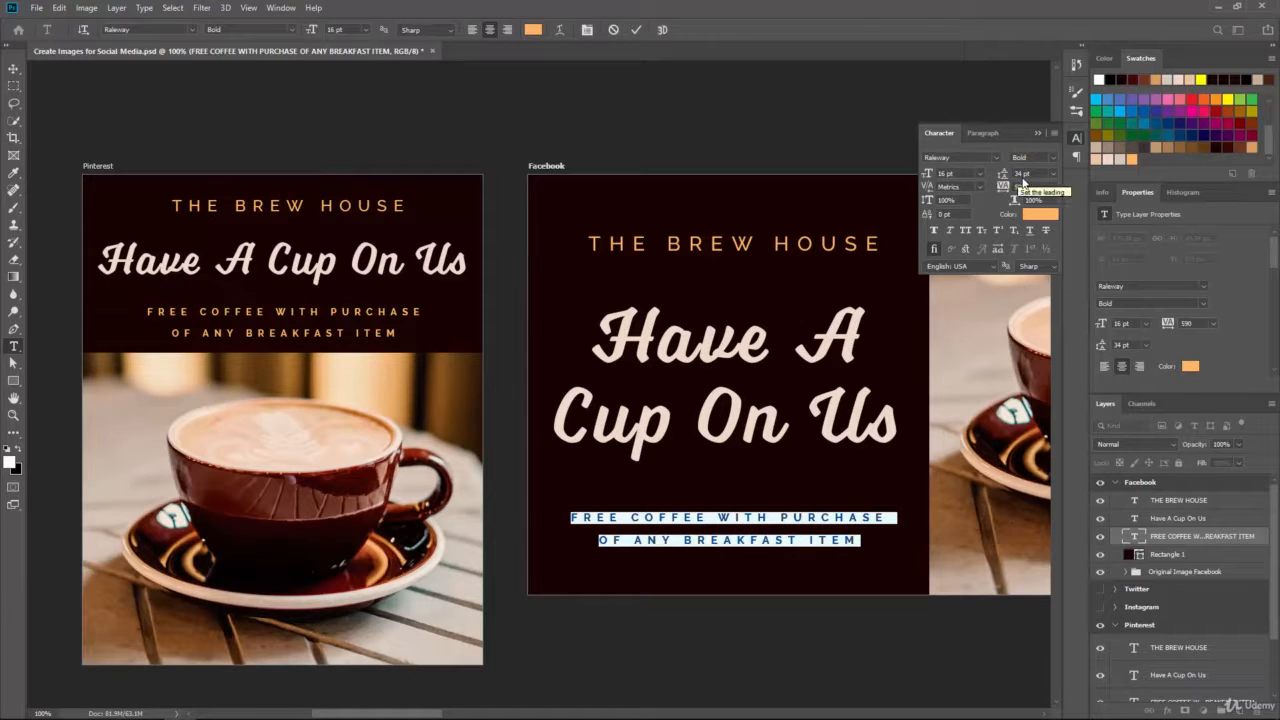
left_click(1021, 174)
type("36")
key("Return")
left_click(14, 68)
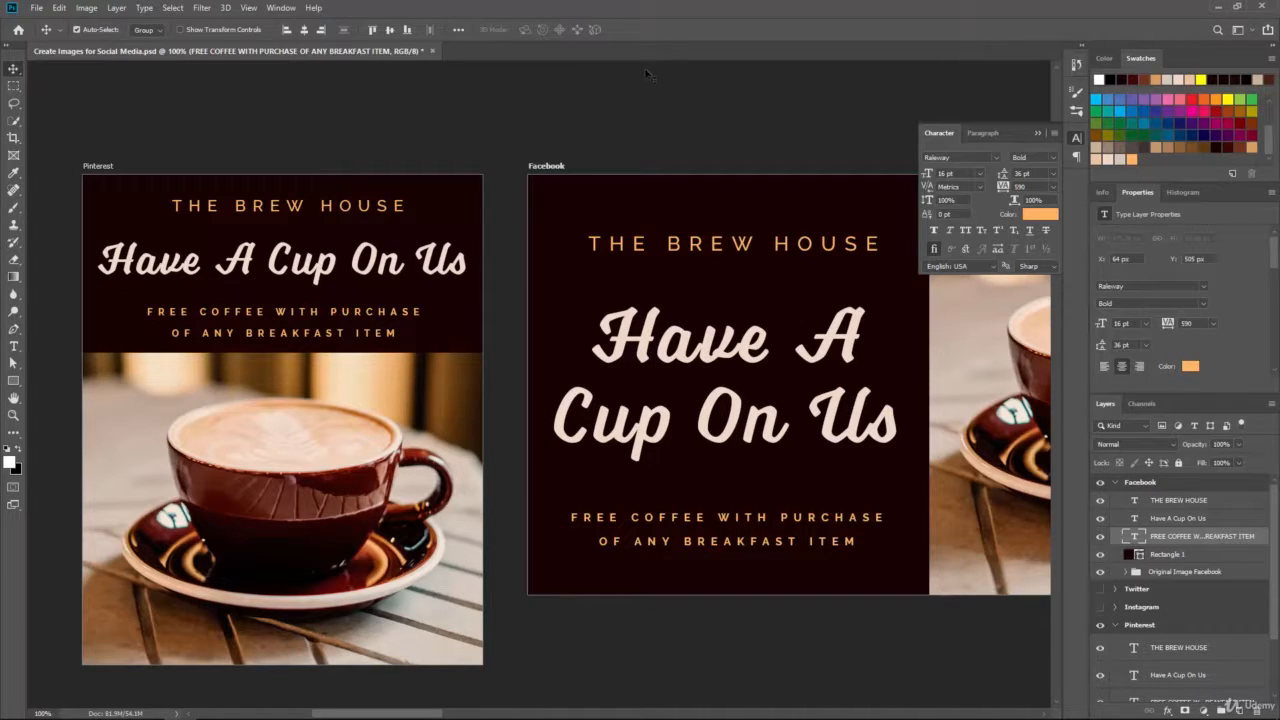
key("ctrl+minus")
left_click(1037, 134)
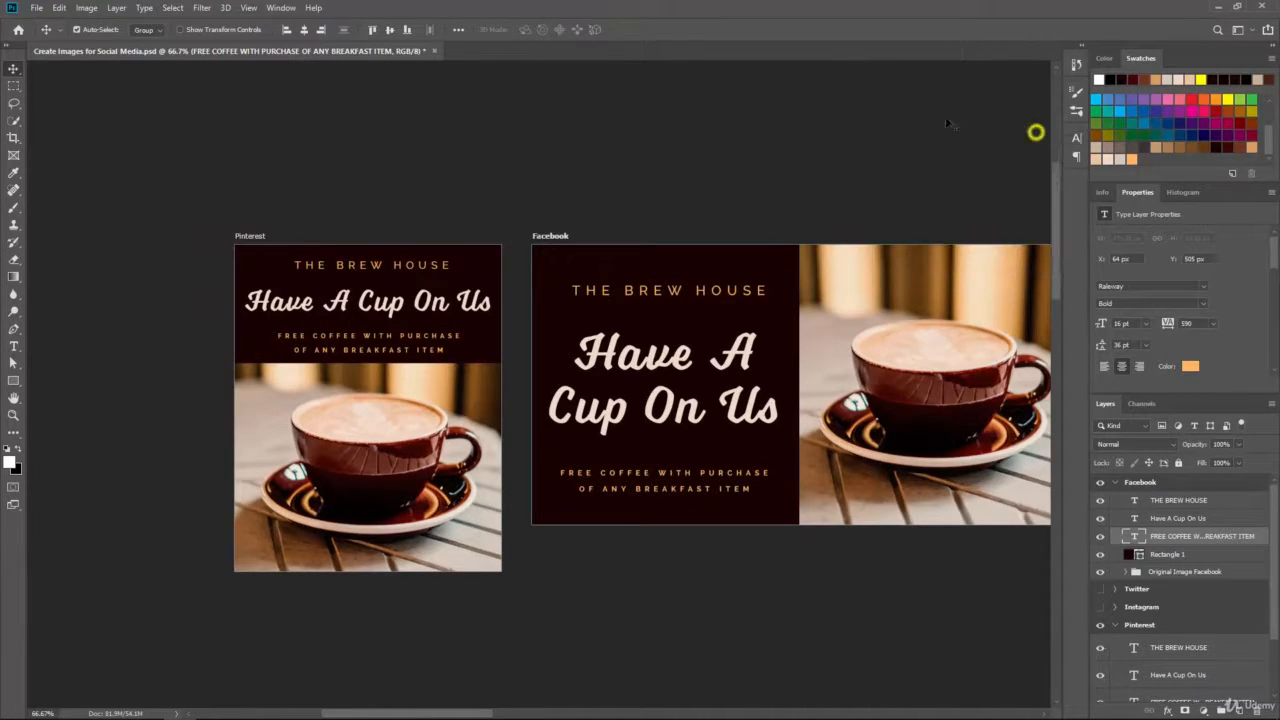
Step: Save the ad file and recentre the artboards in the view
key("ctrl+s")
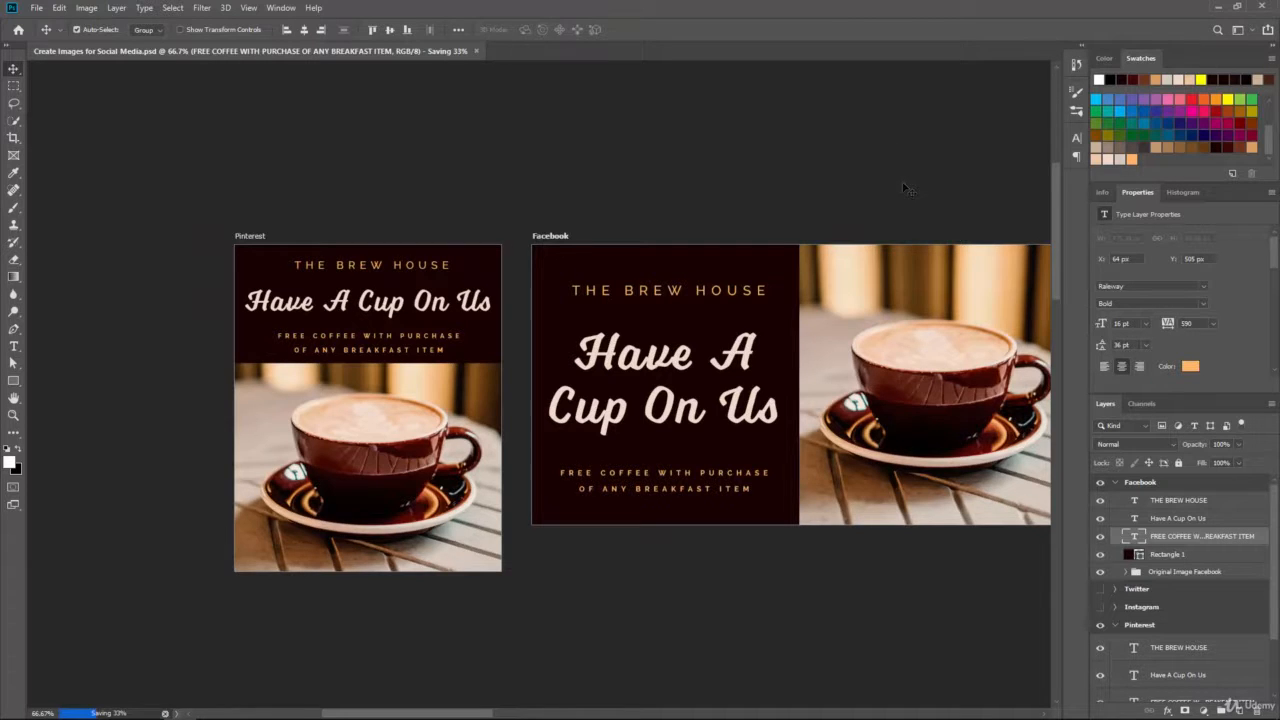
left_click_drag(900, 185, 806, 160)
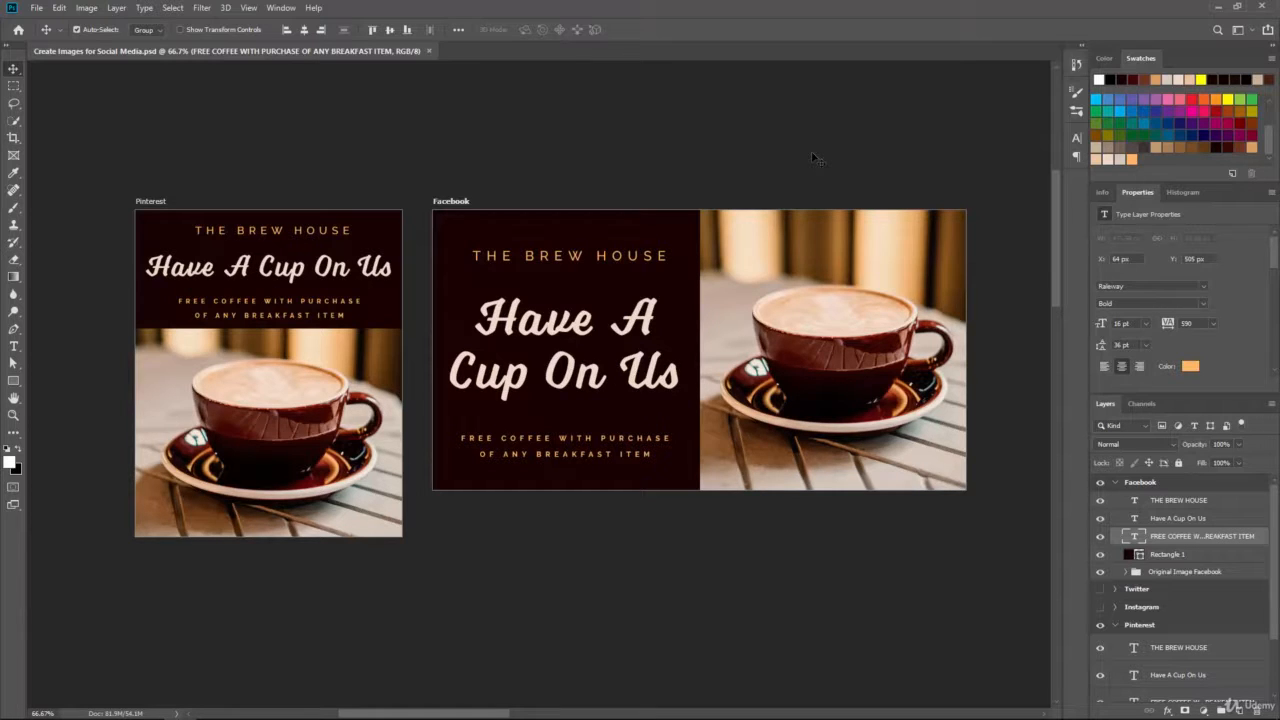
scroll(1163, 684, "down", 3)
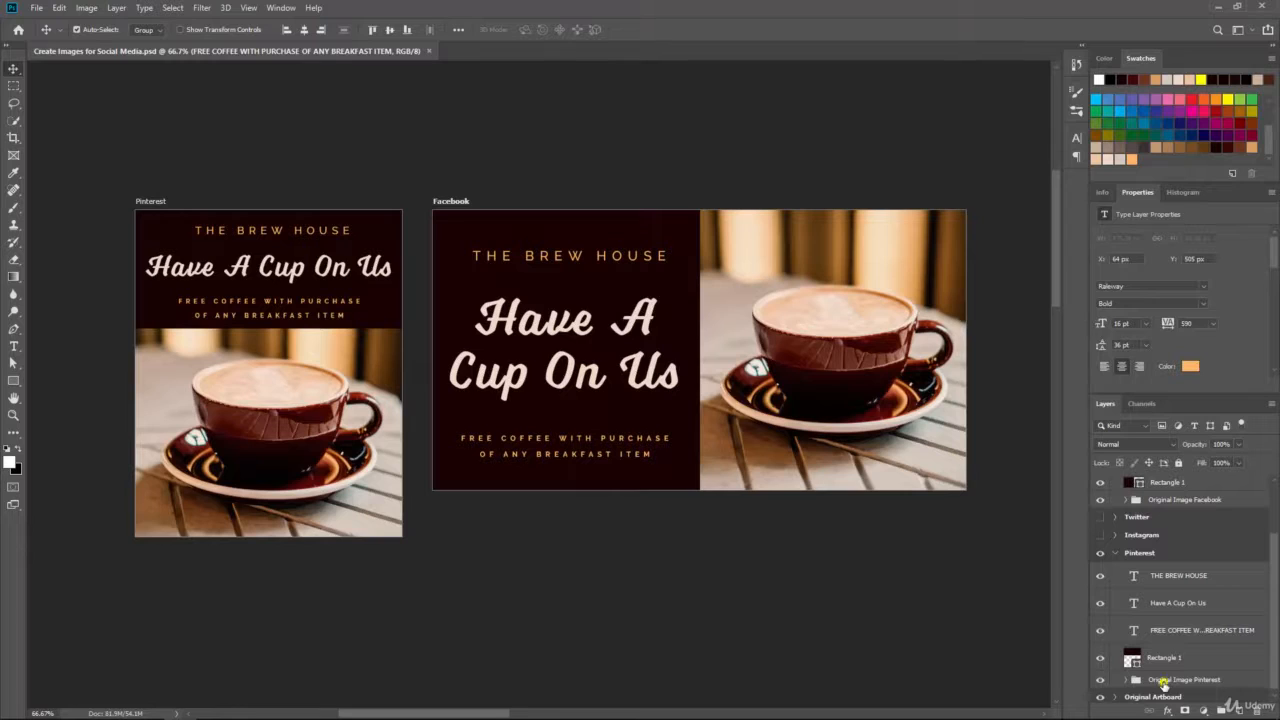
Step: Nudge the Pinterest background photo left and back right, ready to transform it
left_click(1163, 682)
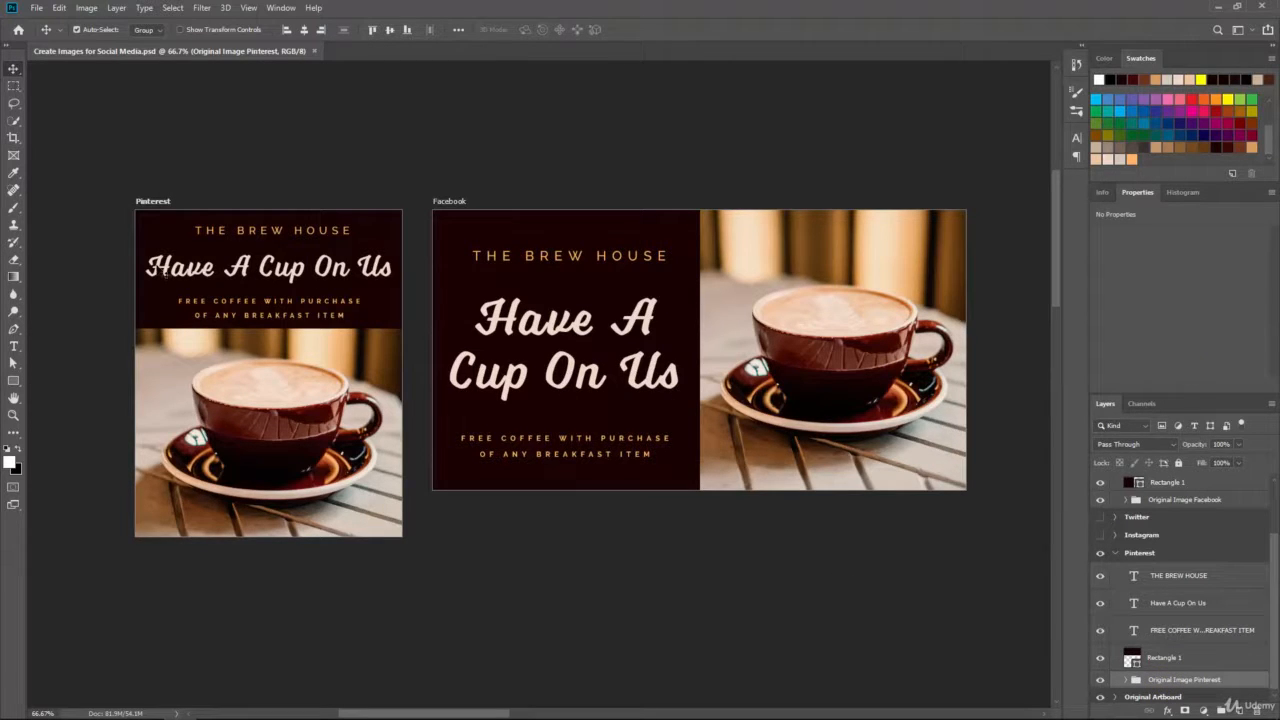
key("Left")
key("Left")
key("Left")
key("Left")
key("Left")
key("Left")
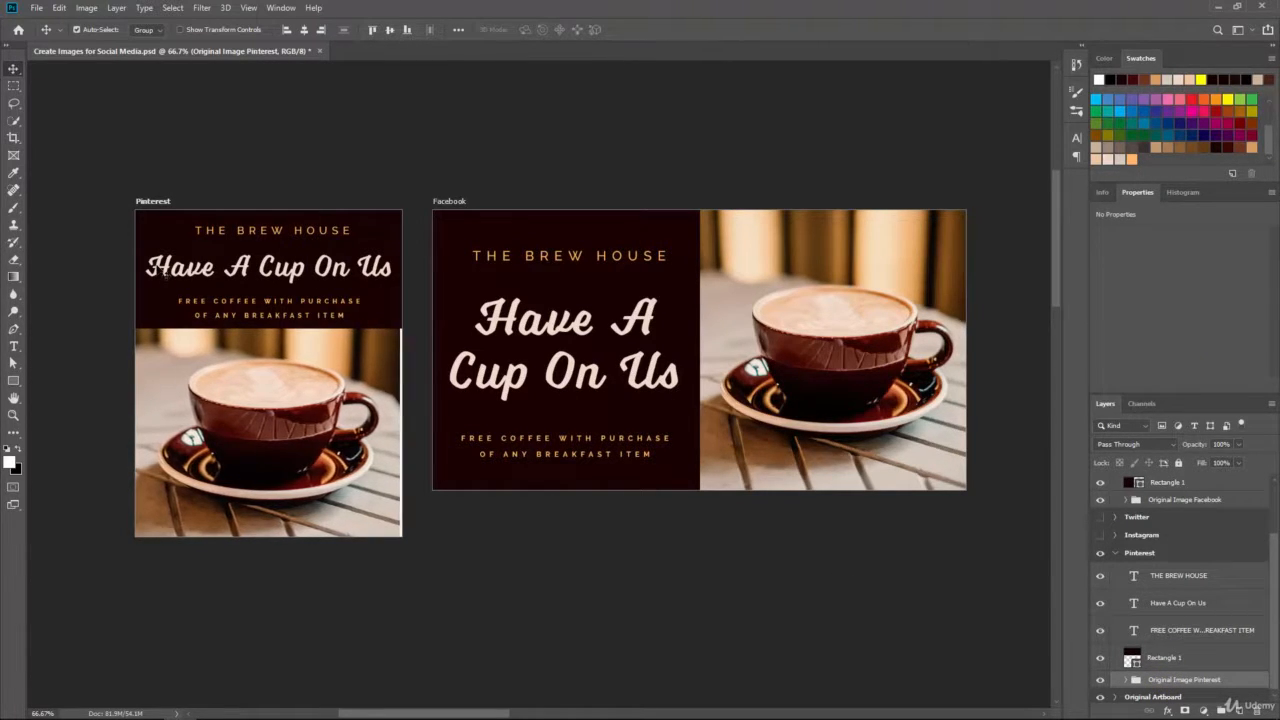
key("Right")
key("Right")
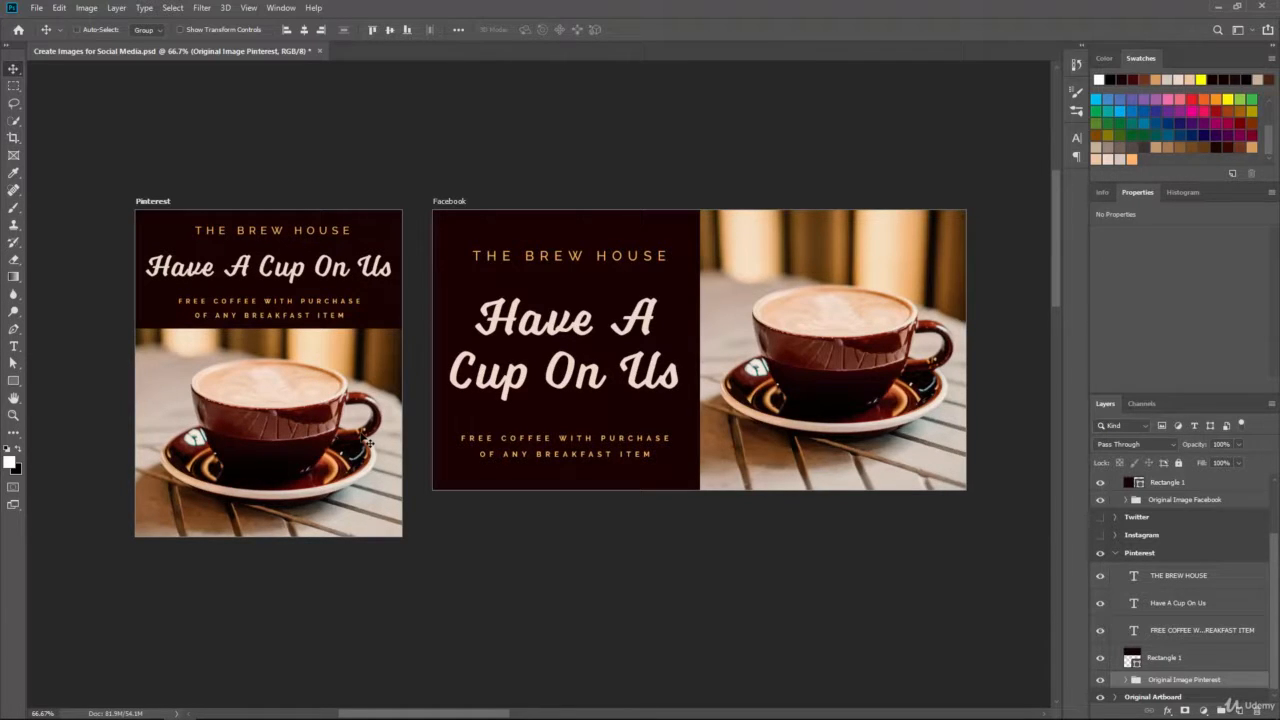
key("ctrl+t")
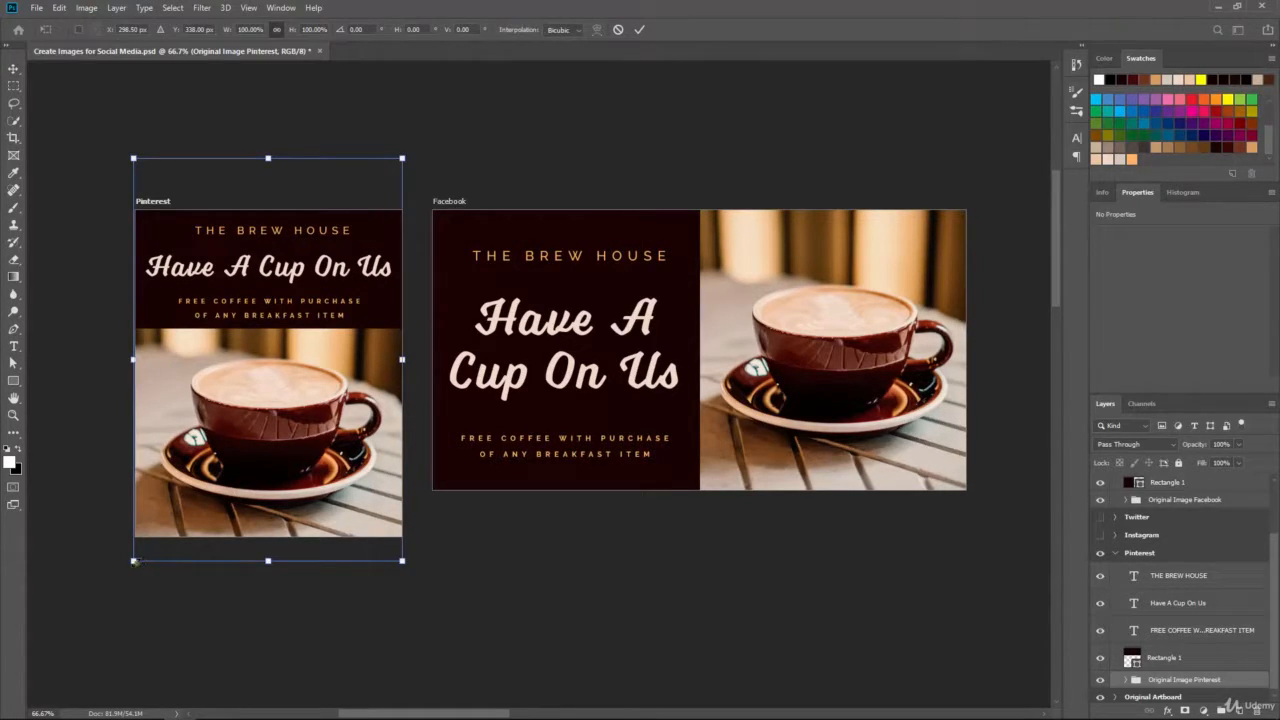
Step: Enlarge the Pinterest coffee photo to about 101.72%, nudge it up two pixels, and commit
left_click_drag(134, 561, 129, 569)
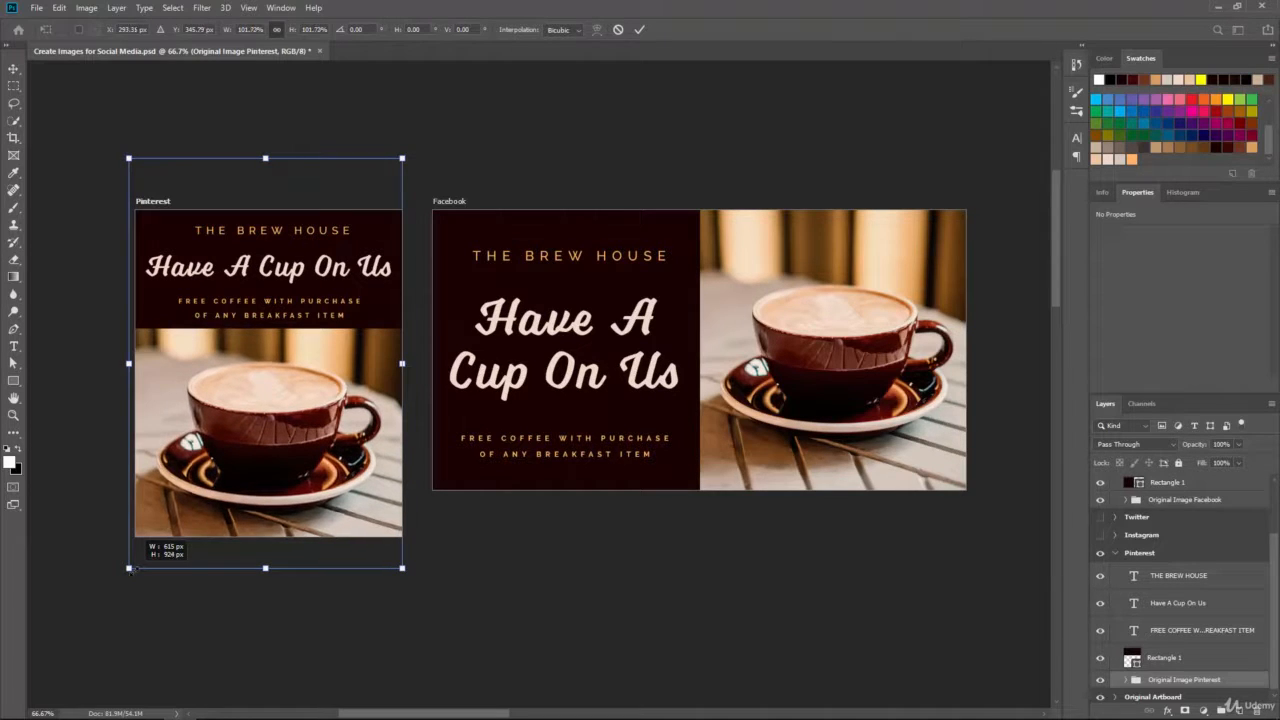
key("Up")
key("Up")
key("Up")
key("Up")
key("Up")
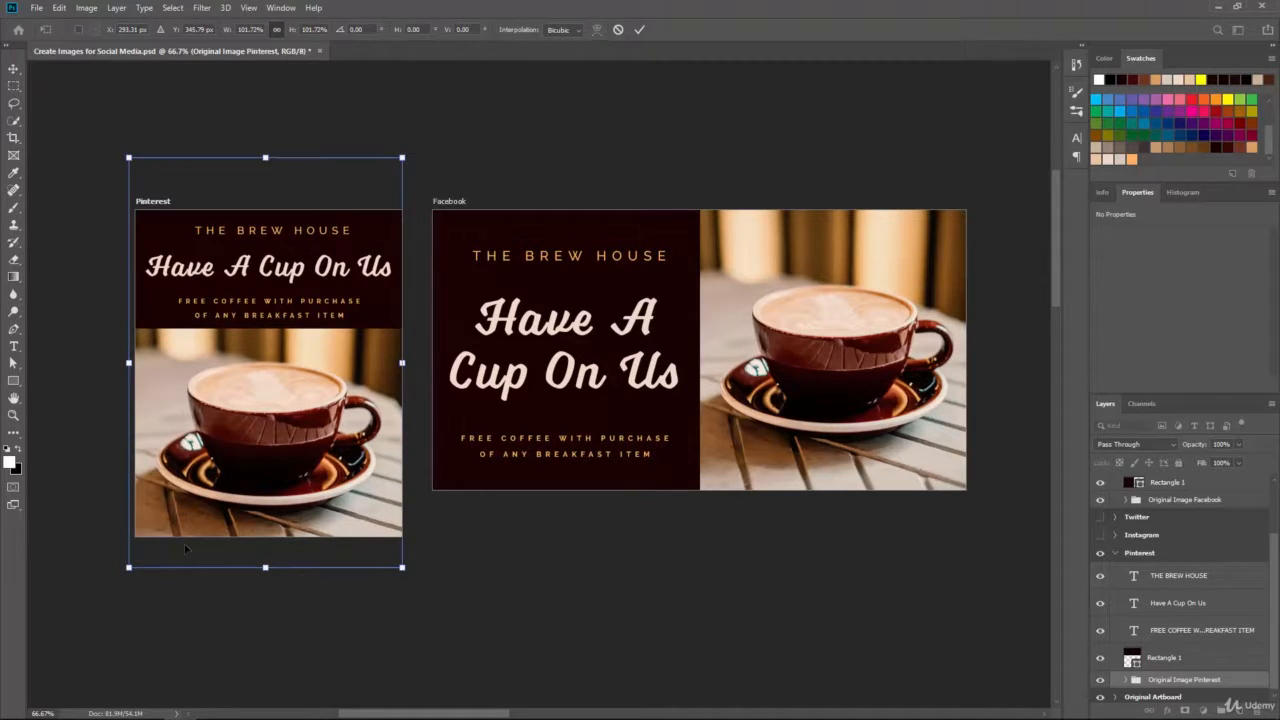
key("Up")
key("Up")
key("Up")
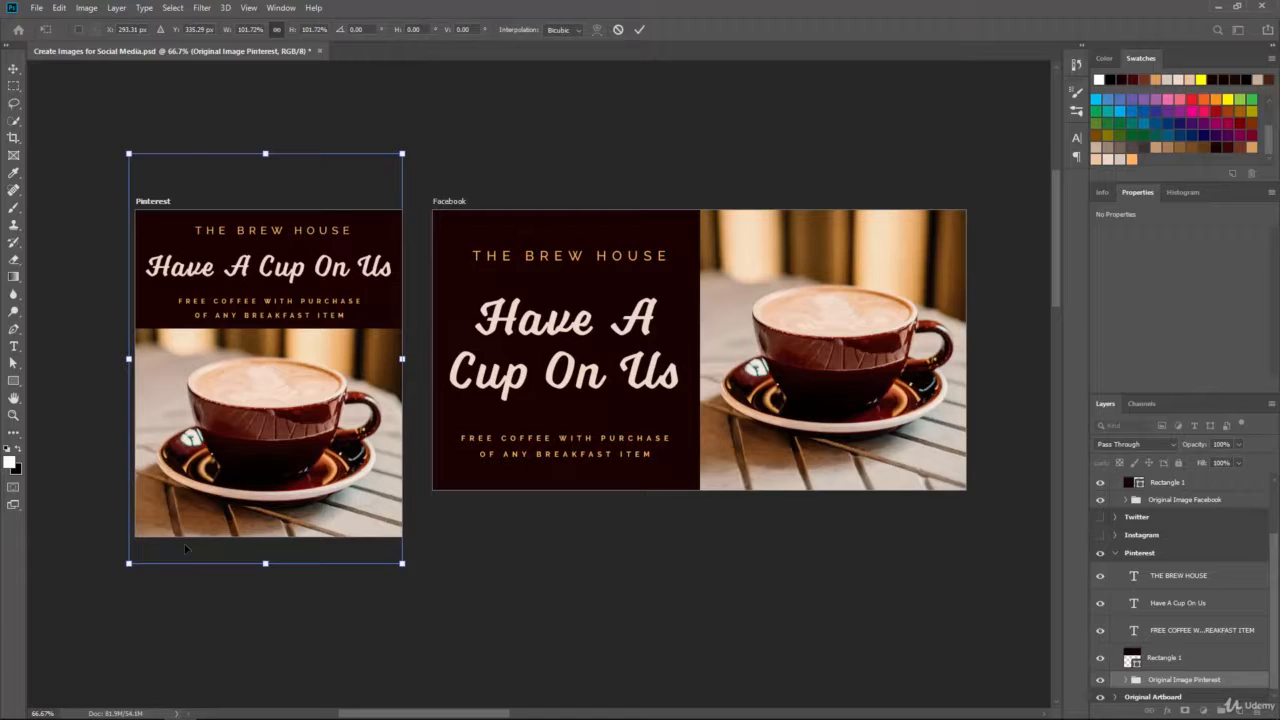
key("Return")
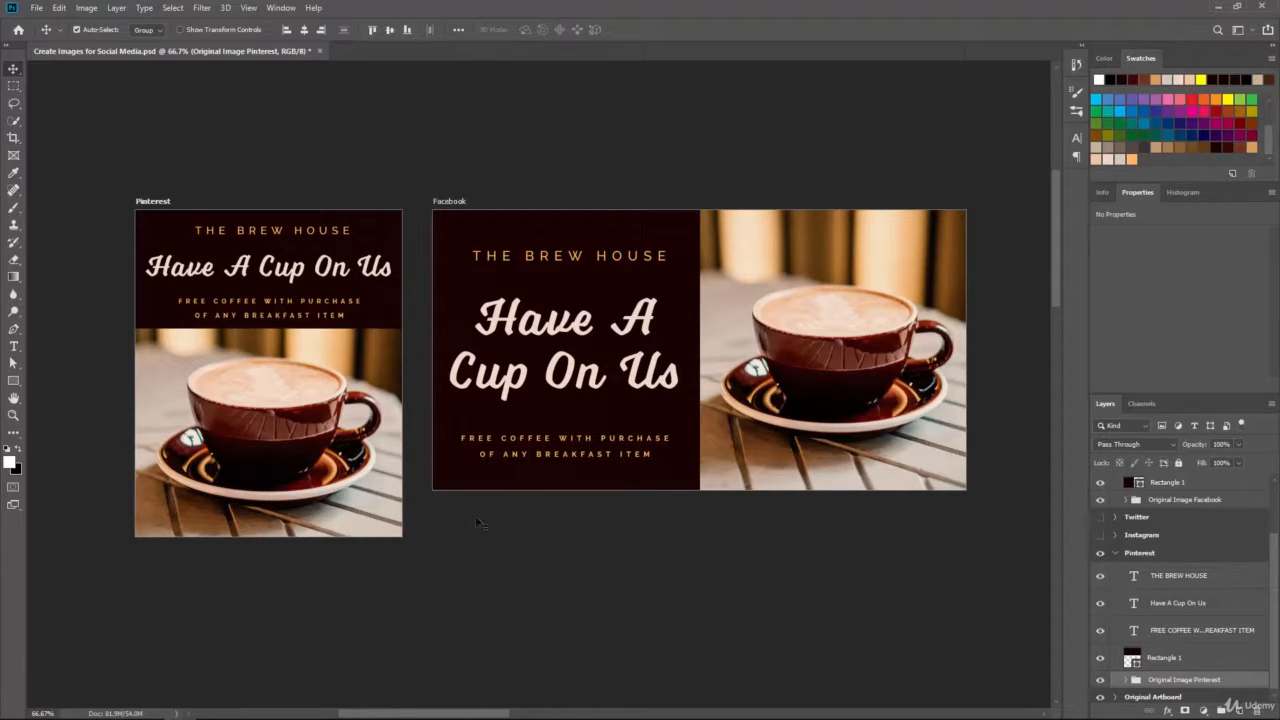
Step: Save the file and bring the Twitter artboard into view beside the Facebook one
key("ctrl+s")
left_click(1100, 518)
left_click_drag(1018, 200, 1030, 229)
left_click_drag(873, 165, 551, 163)
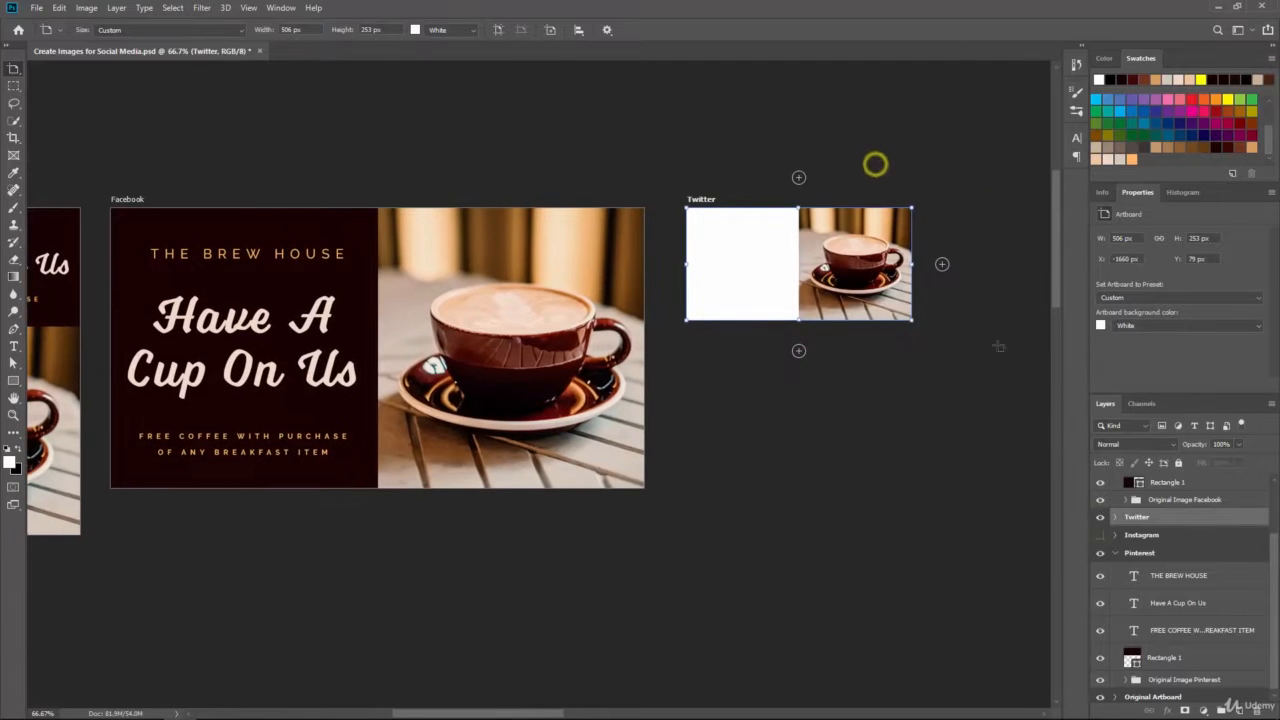
scroll(1161, 526, "up", 2)
Step: Copy Facebook's dark rectangle into the Twitter artboard and reshape it into a 264 x 273 px left panel
right_click(1162, 524)
left_click(1182, 519)
key("ctrl+j")
left_click_drag(1176, 519, 1175, 572)
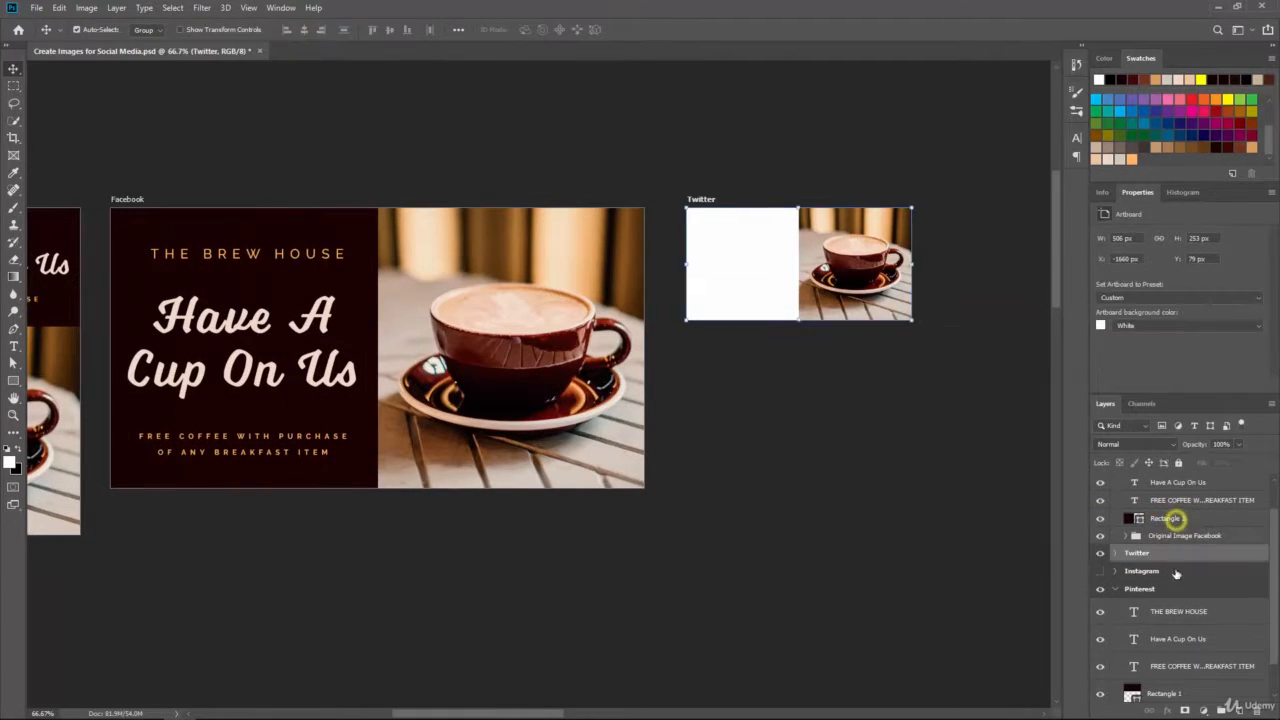
left_click(14, 363)
left_click(949, 441)
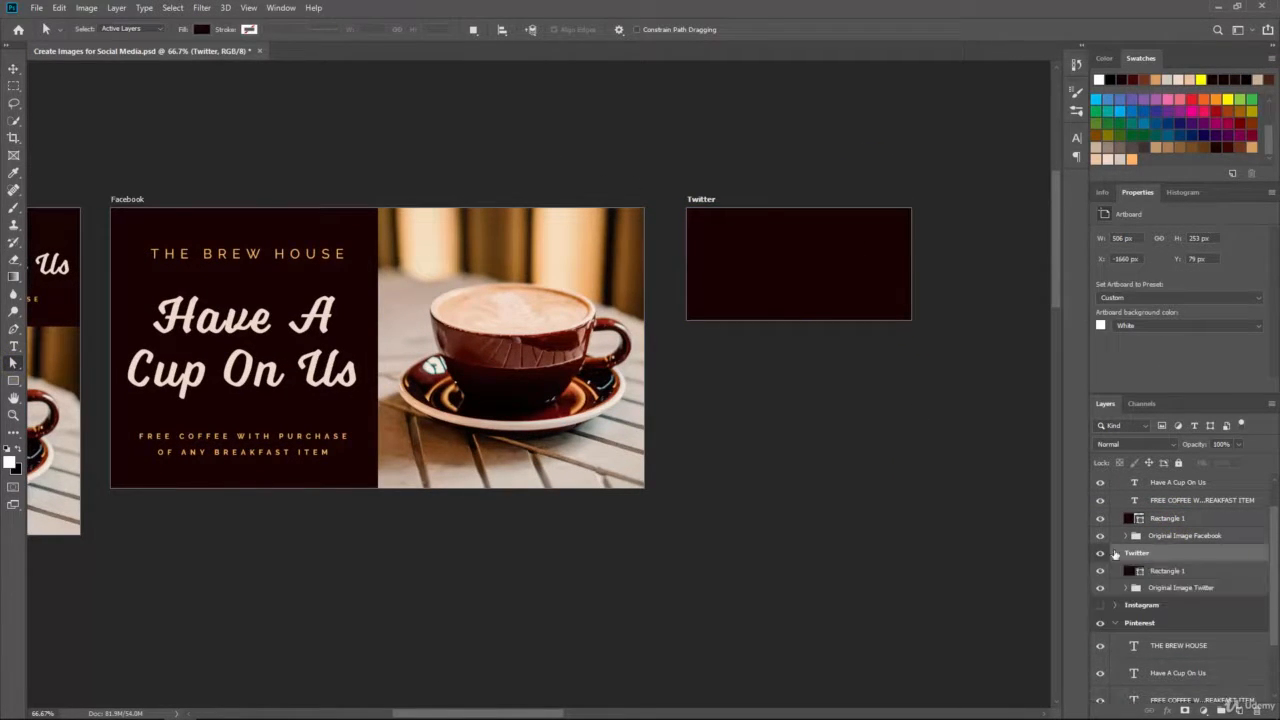
left_click(954, 490)
mouse_move(954, 206)
left_mouse_down()
mouse_move(891, 237)
mouse_move(743, 228)
mouse_move(742, 212)
mouse_move(788, 211)
left_mouse_up()
left_click_drag(790, 209, 799, 207)
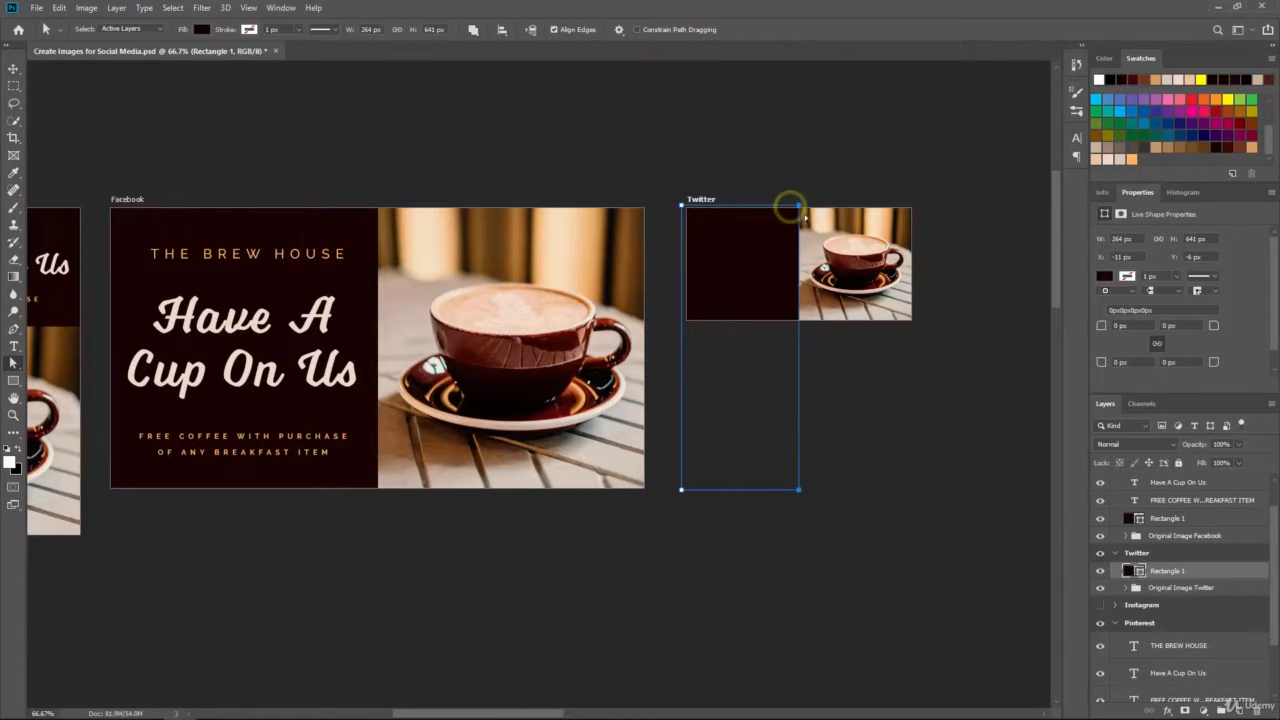
left_click(683, 491, "shift")
left_click_drag(799, 491, 799, 327)
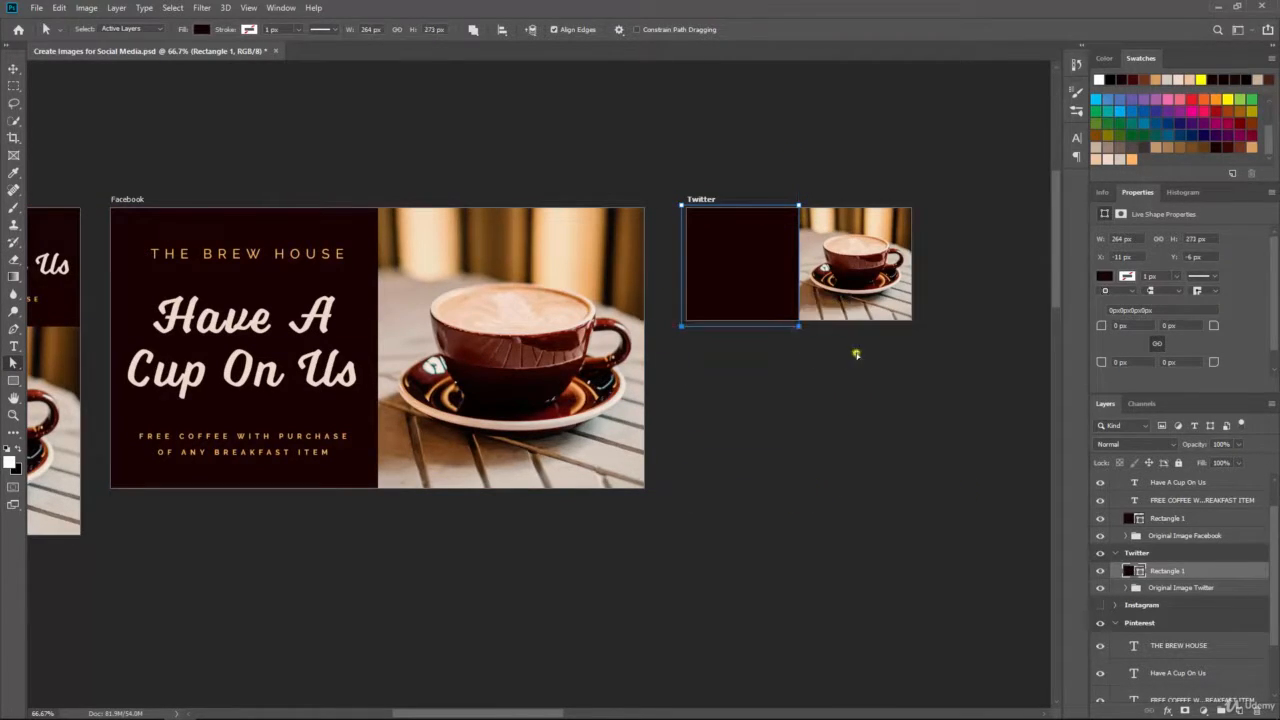
left_click(856, 353)
Step: Duplicate the Facebook FREE COFFEE text layer into the Twitter group
left_click(1190, 502)
key("ctrl+j")
left_click_drag(1171, 501, 1174, 568)
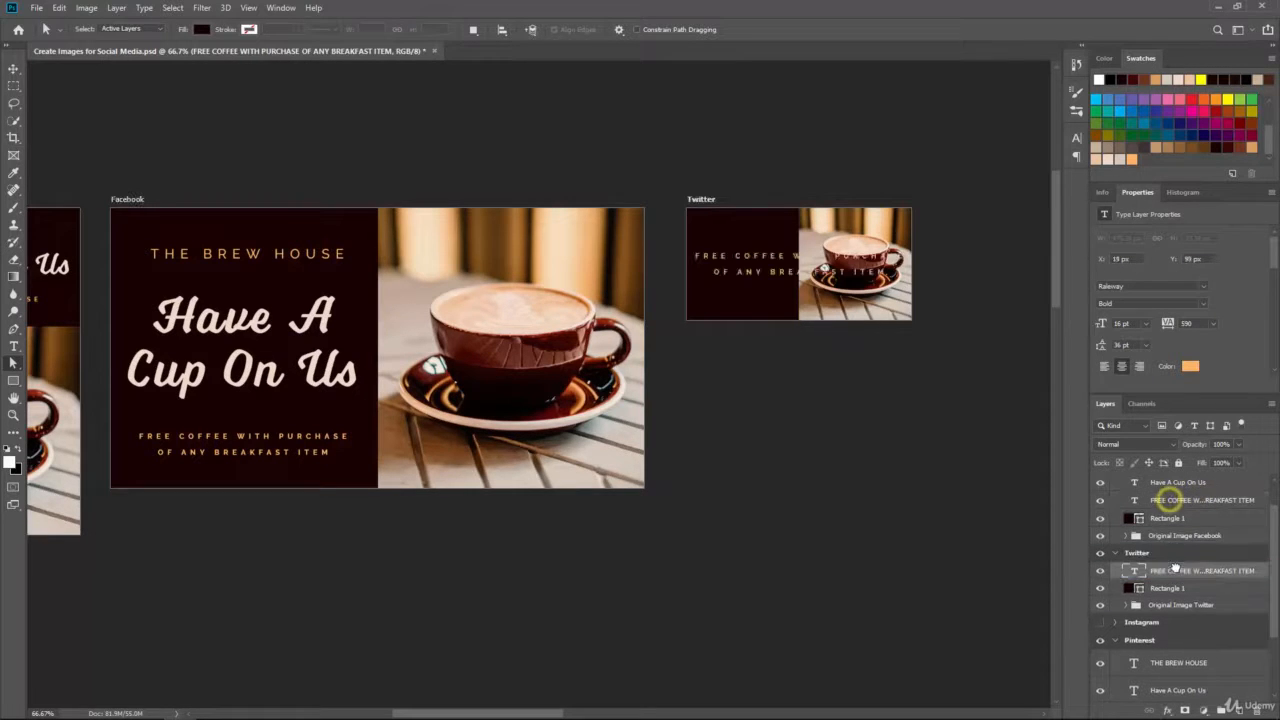
Step: Place the Twitter artboard below Facebook with their left edges aligned
key("ctrl+plus")
left_click_drag(896, 361, 812, 403)
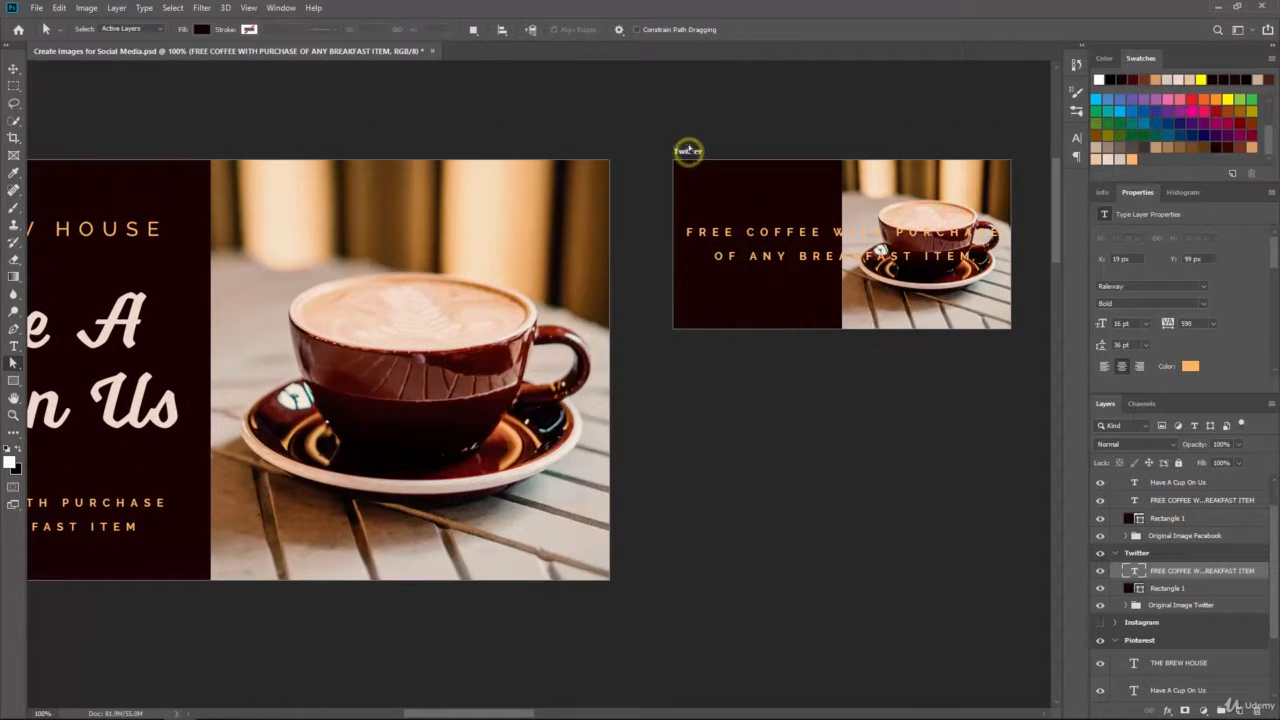
left_click(14, 69)
left_click_drag(697, 152, 339, 615)
left_click_drag(314, 571, 683, 392)
left_click_drag(699, 435, 199, 430)
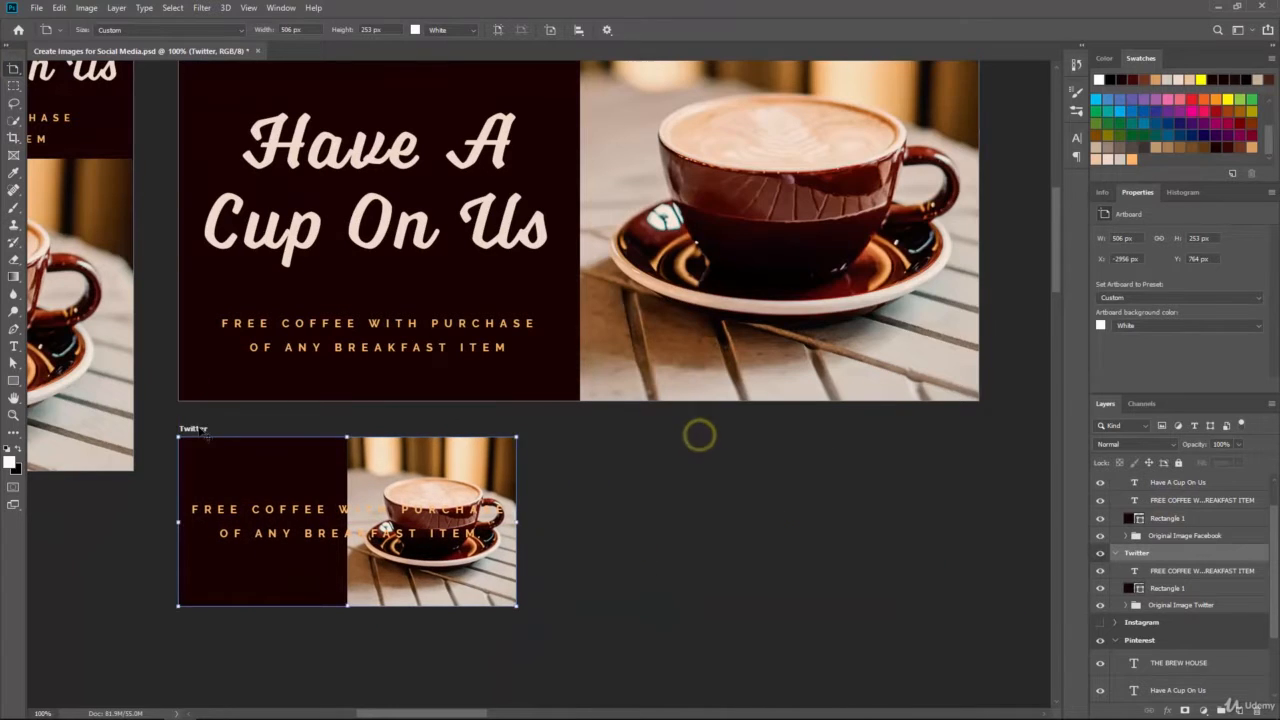
scroll(200, 430, "up", 3)
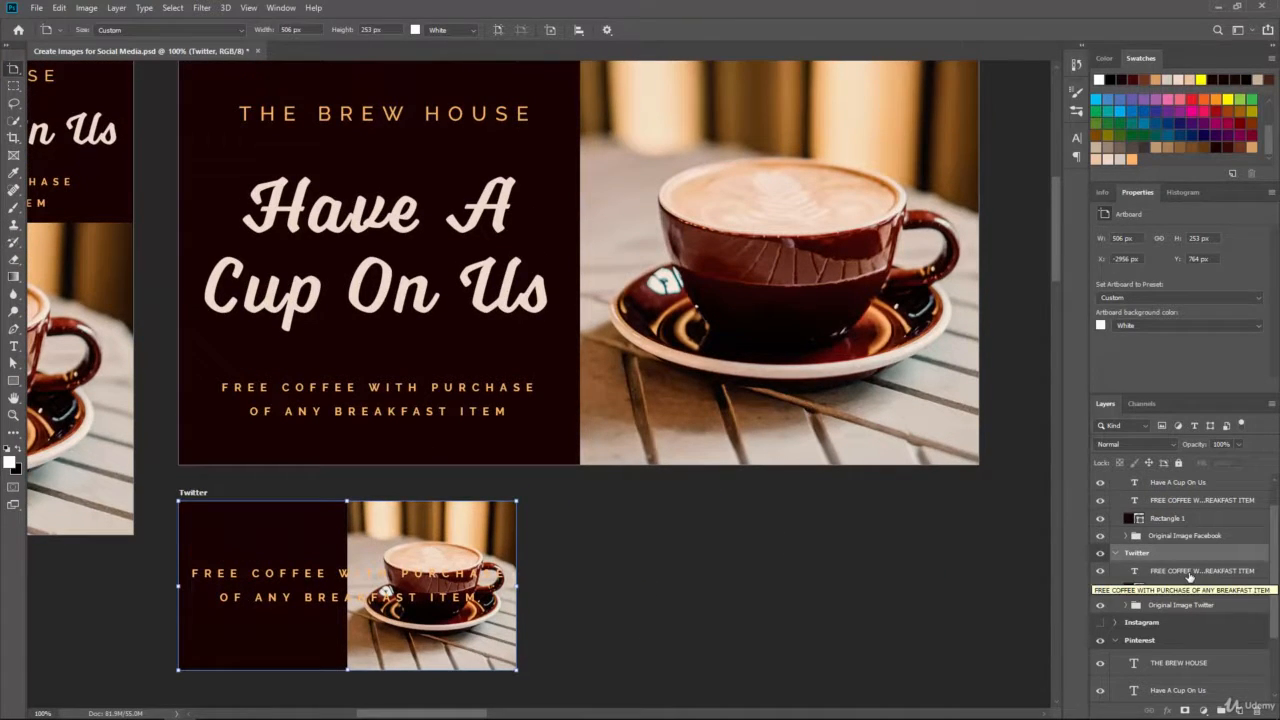
Step: Shrink the Twitter tagline to 10 pt and move it down-left in the dark panel
left_click(1189, 576)
left_click(14, 346)
left_click(366, 29)
left_click(346, 105)
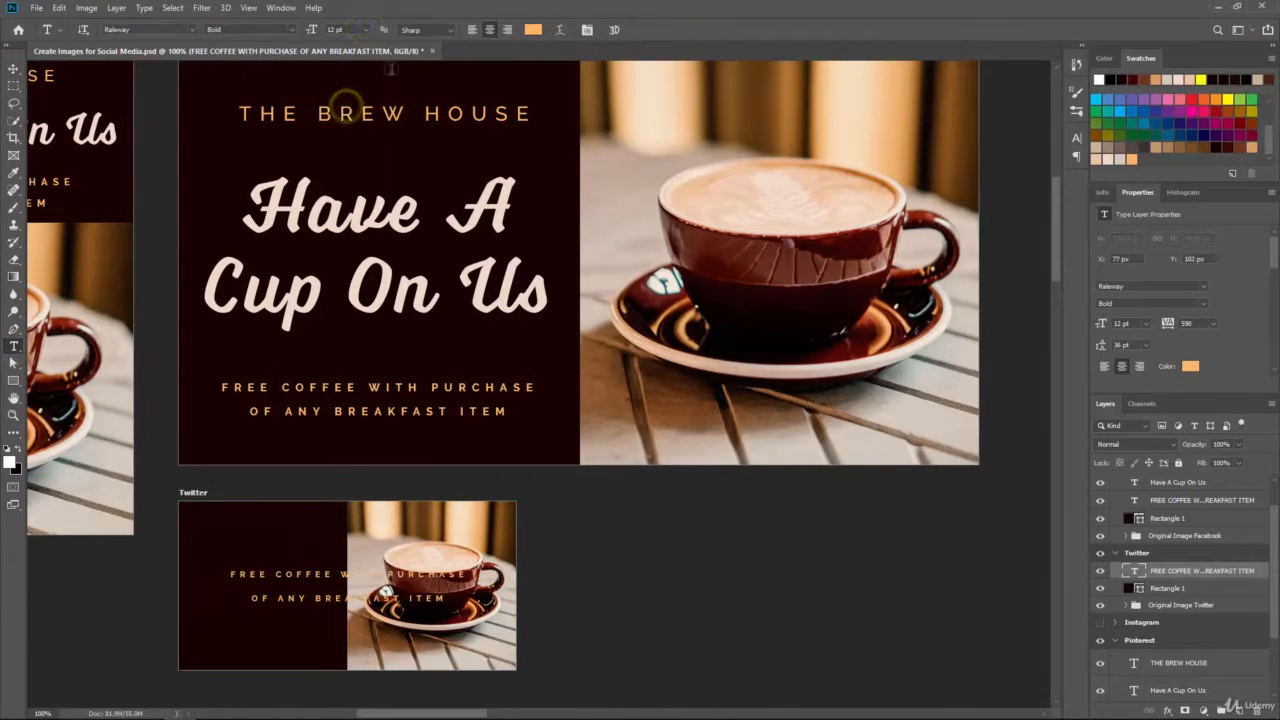
left_click(366, 29)
left_click(346, 90)
left_click(14, 68)
left_click_drag(299, 575, 242, 628)
Step: Settle the Twitter tagline at 8 pt, nudge it up, and duplicate the Have A Cup On Us headline
left_click(14, 347)
left_click(366, 29)
left_click(346, 74)
left_click(14, 68)
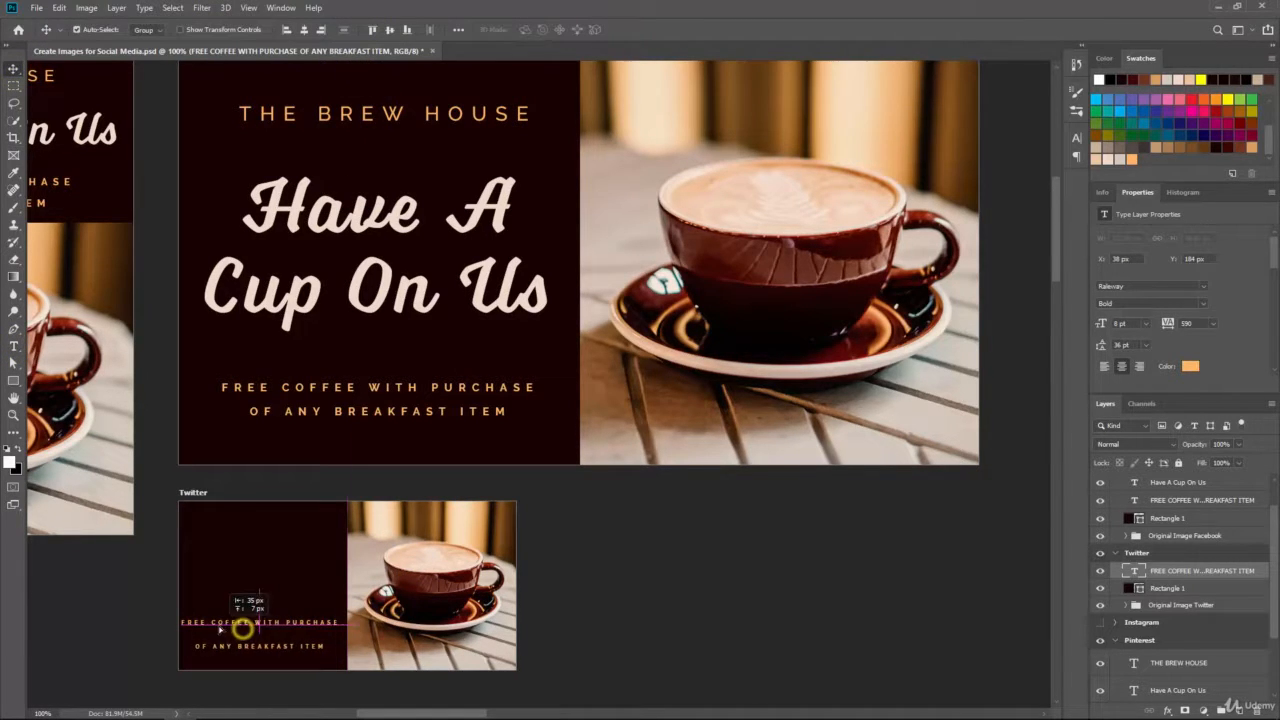
left_click(14, 346)
left_click(366, 29)
left_click(346, 58)
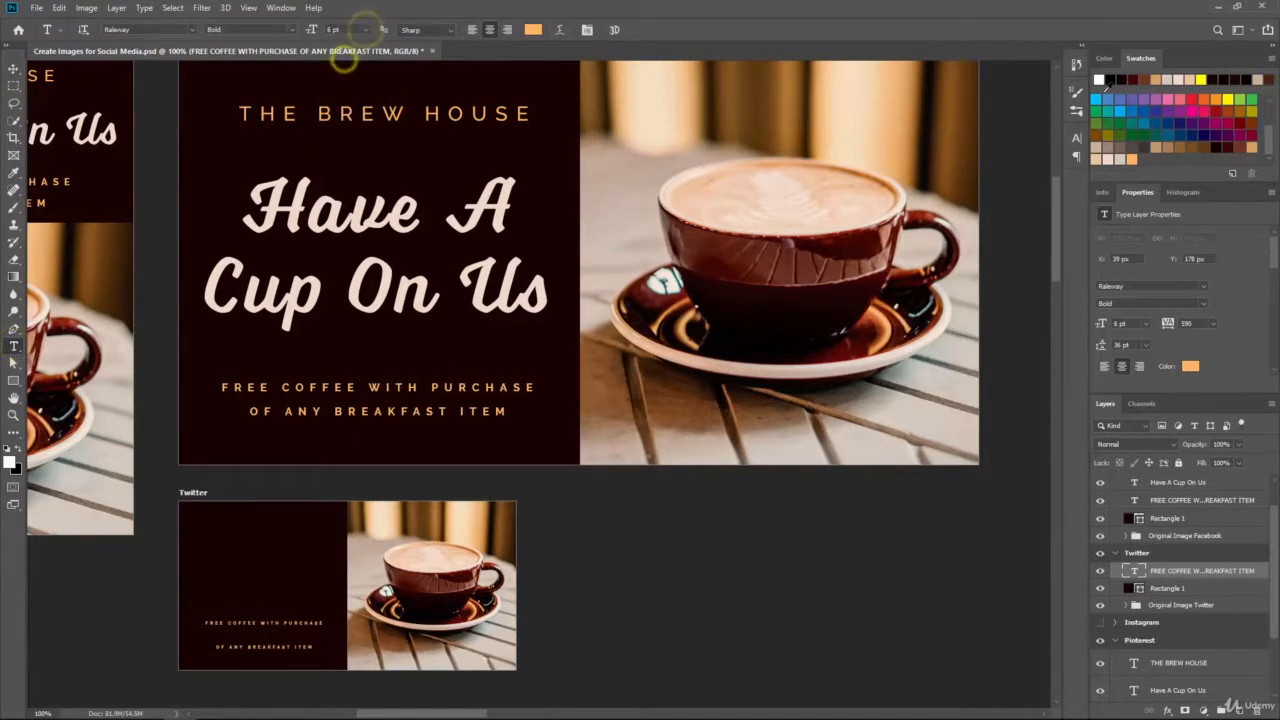
left_click(1078, 140)
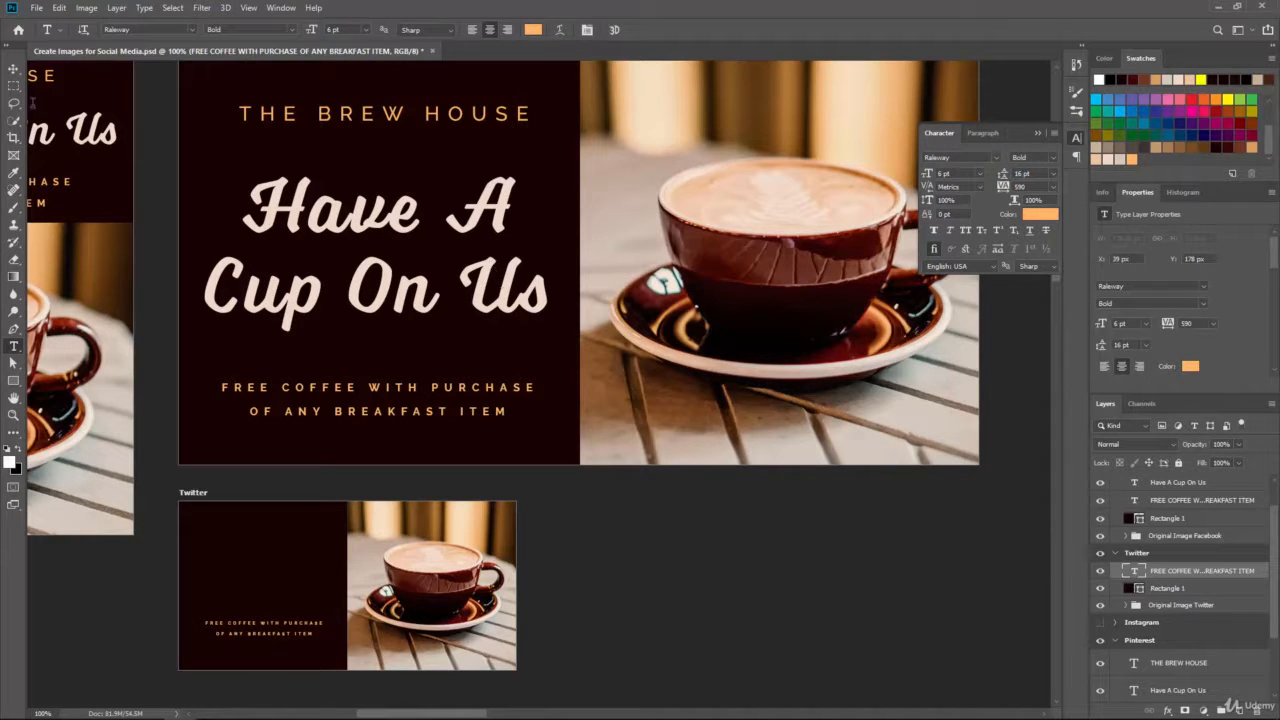
left_click(13, 68)
left_click(16, 346)
left_click_drag(346, 28, 281, 29)
type("8")
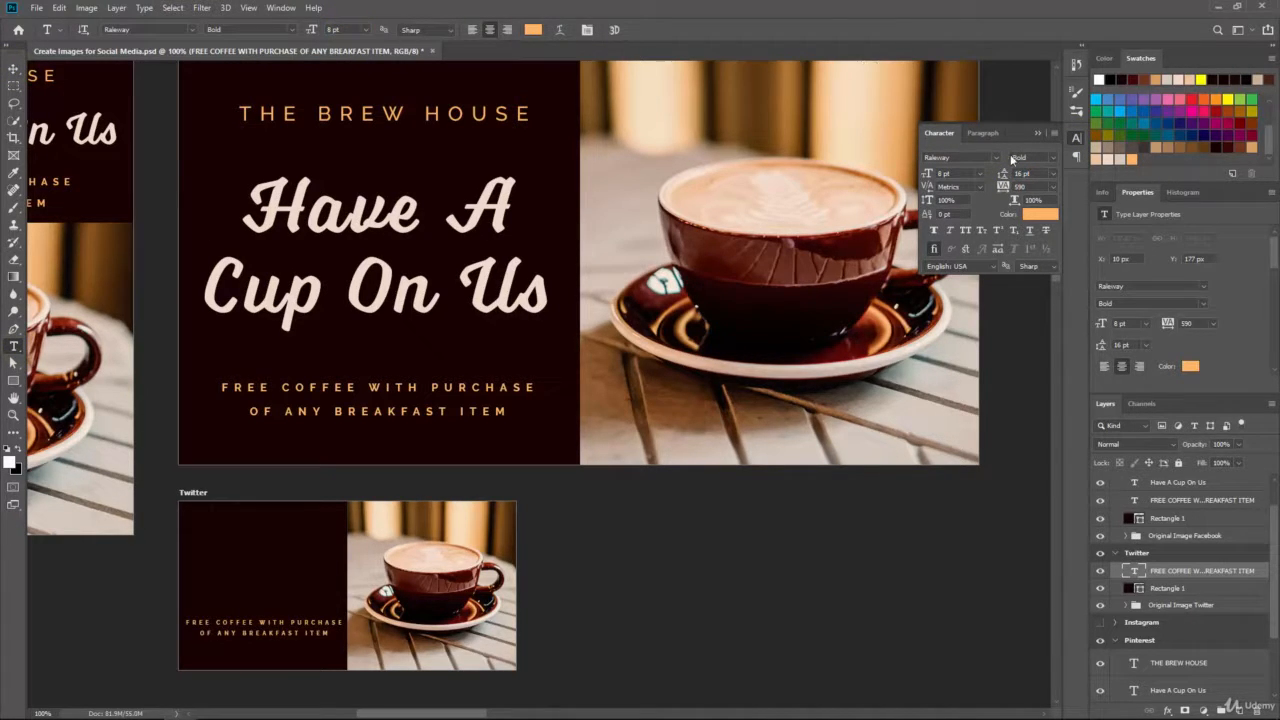
left_click(15, 70)
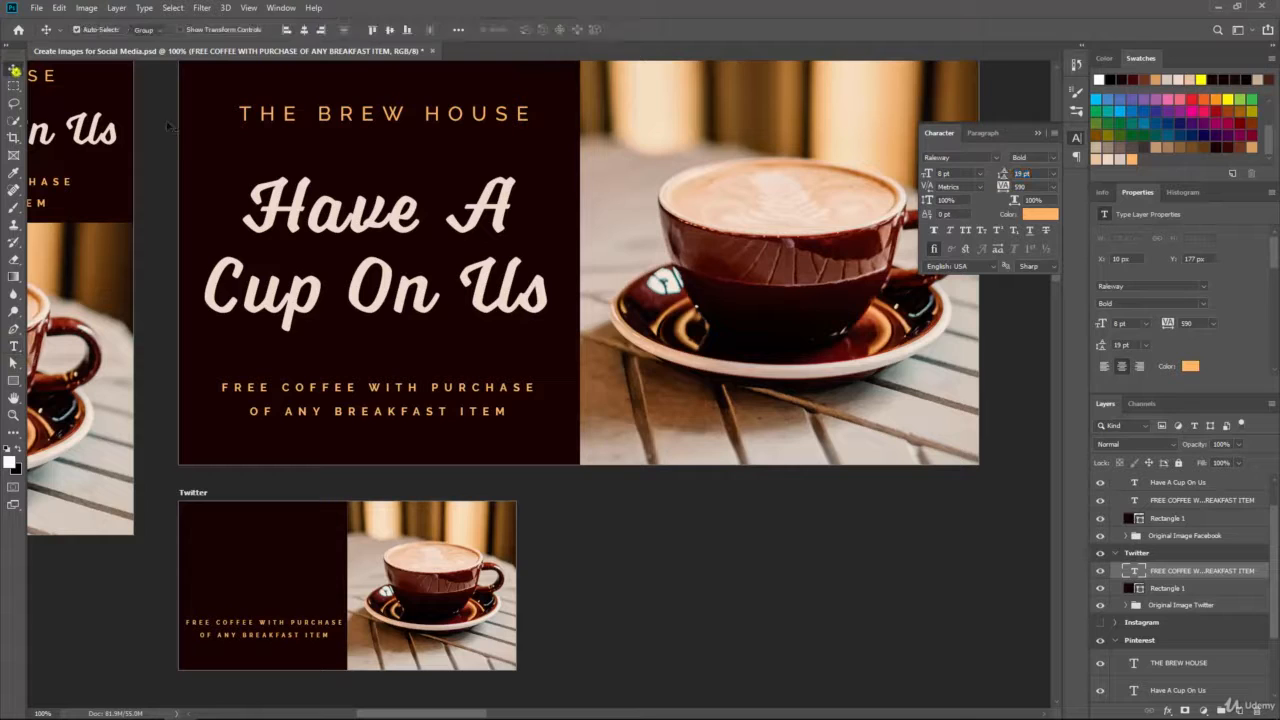
key("Up")
key("Up")
key("Up")
left_click(1173, 504)
left_click_drag(1187, 483, 1180, 566)
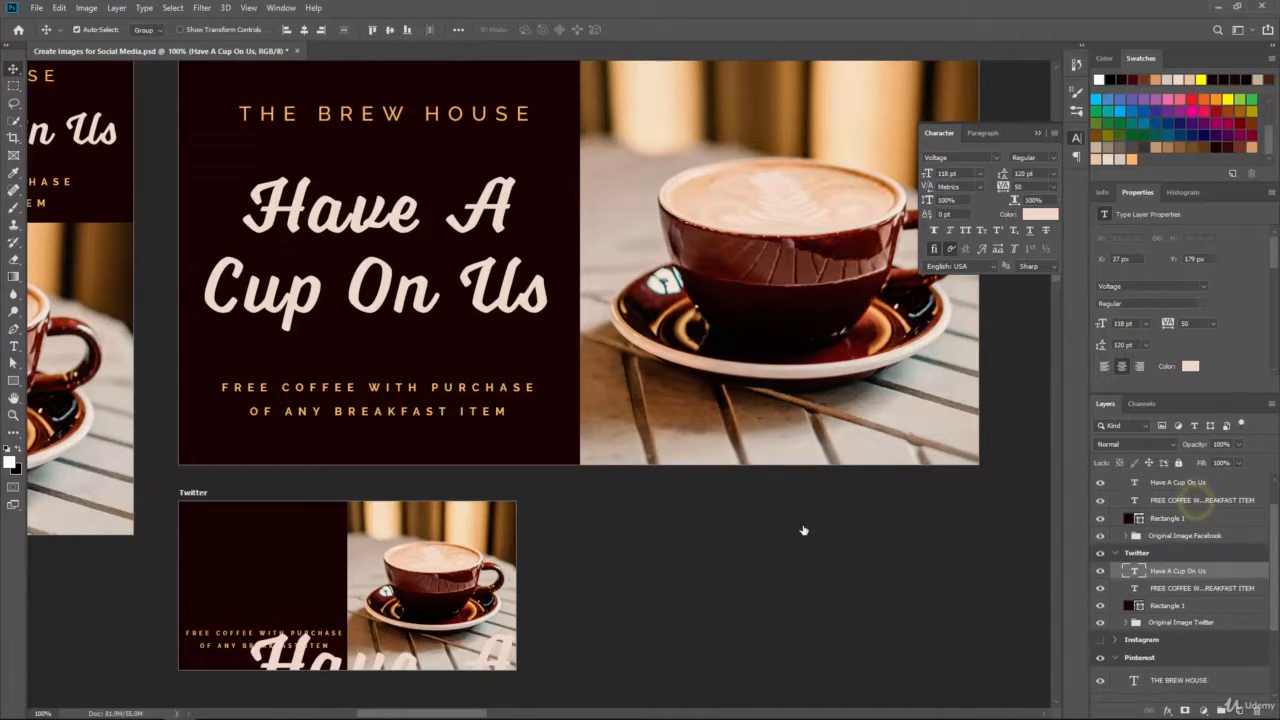
Step: Set the Twitter headline copy to 48 pt and undo an accidental artboard move
left_click(16, 346)
left_click_drag(349, 31, 324, 31)
type("48")
key("Return")
left_click(13, 69)
left_click_drag(337, 670, 315, 582)
key("ctrl+z")
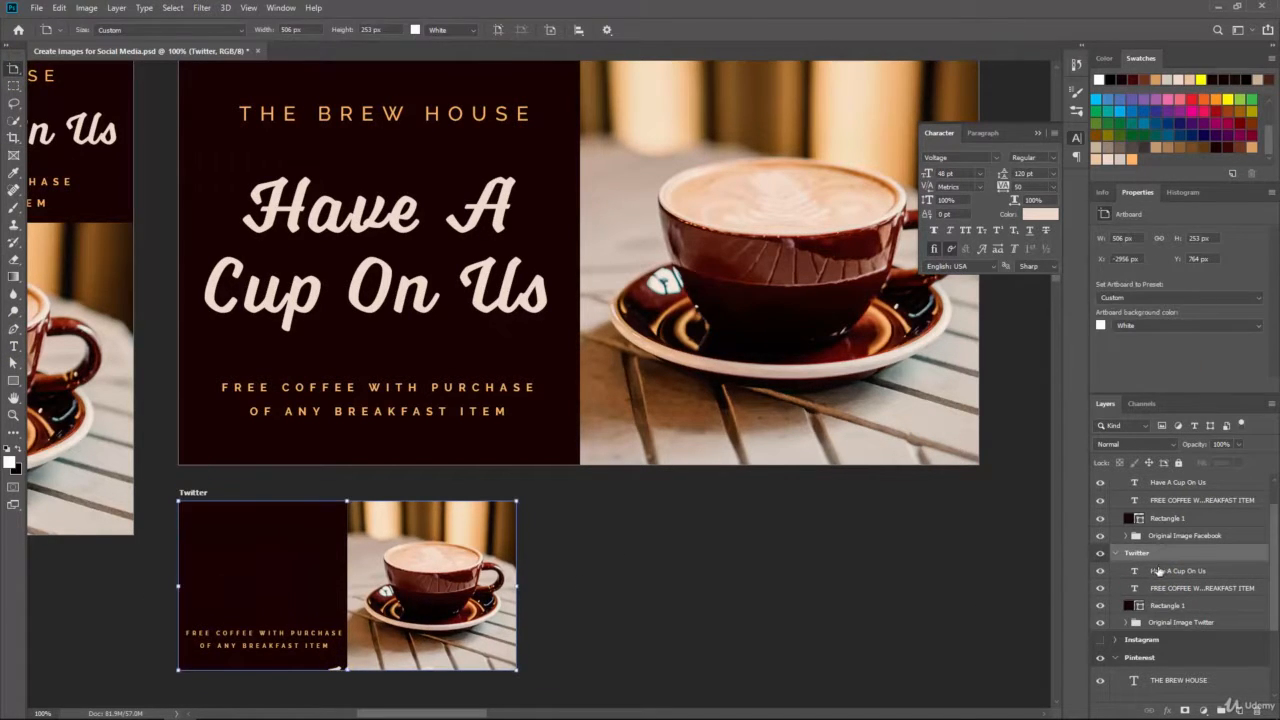
Step: Resize the Twitter headline to 42 pt with tighter leading, positioned just above the tagline
left_click(1158, 571)
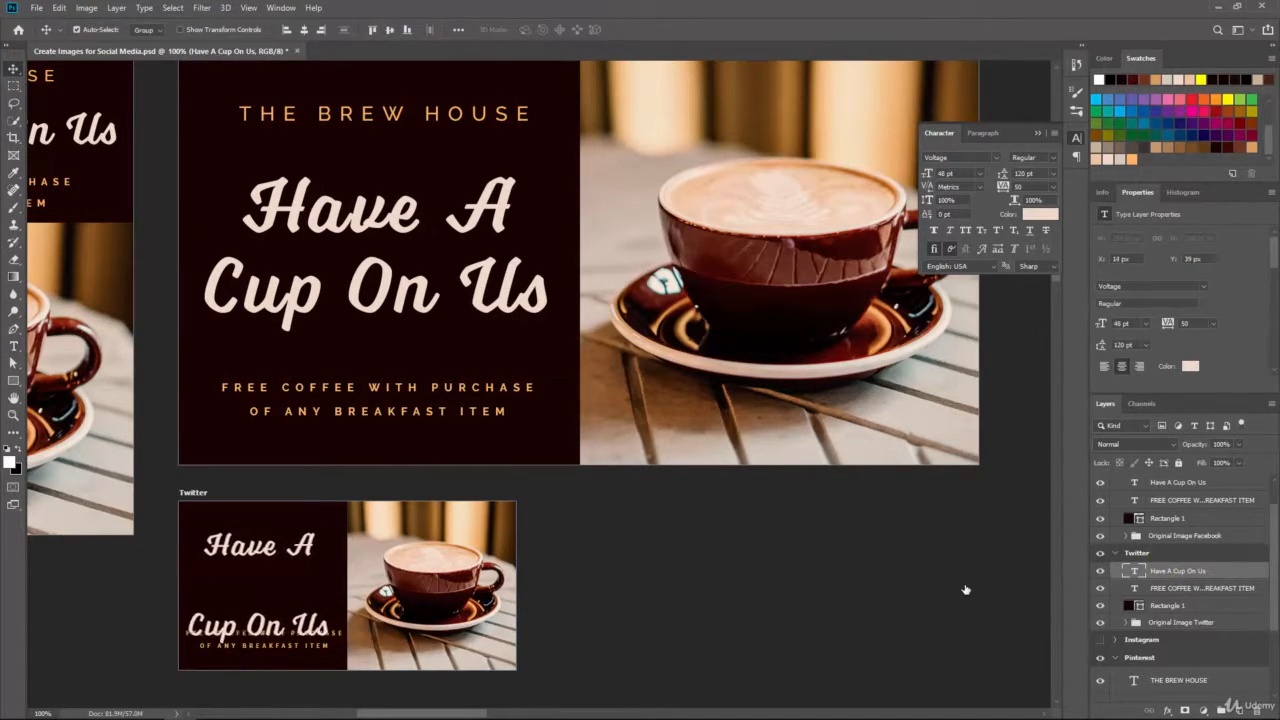
key("Down")
key("Down")
key("Down")
key("Down")
key("Down")
key("Down")
key("Down")
key("Down")
key("Down")
key("Down")
key("Down")
key("Down")
key("Down")
key("Down")
key("Down")
key("Down")
key("Down")
key("Down")
key("Down")
key("Down")
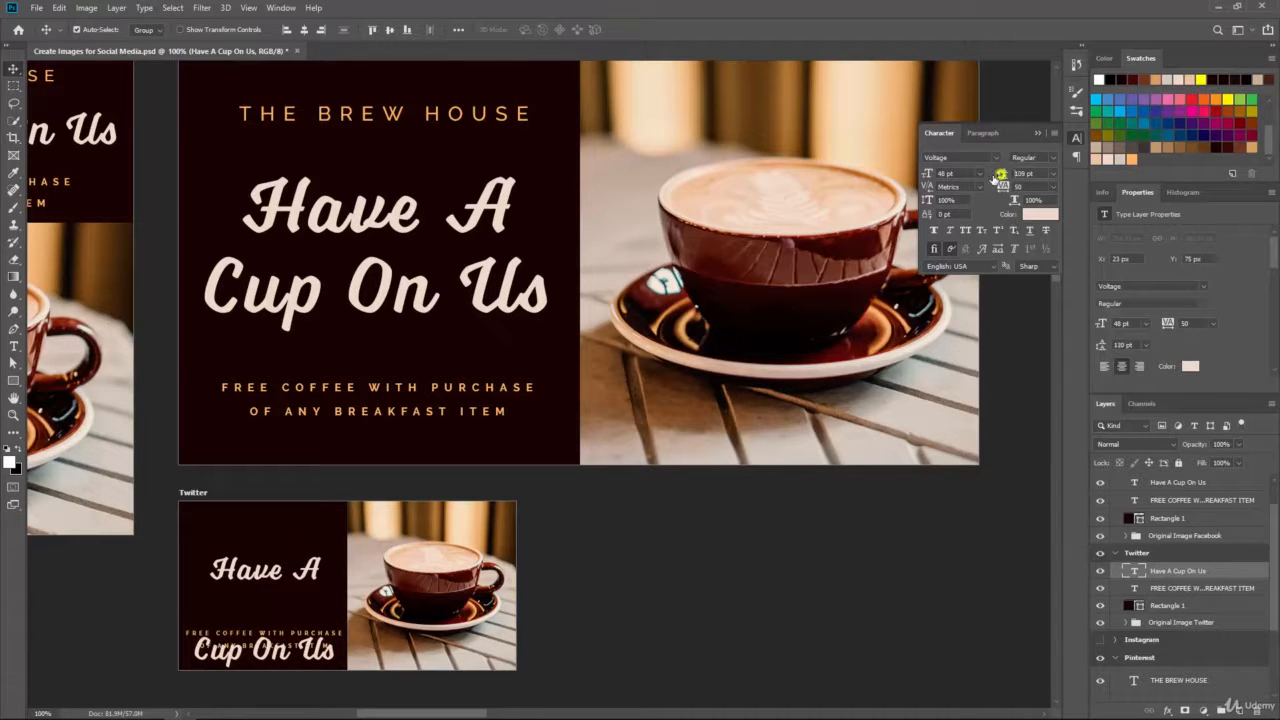
left_click_drag(1001, 175, 956, 179)
left_click(13, 346)
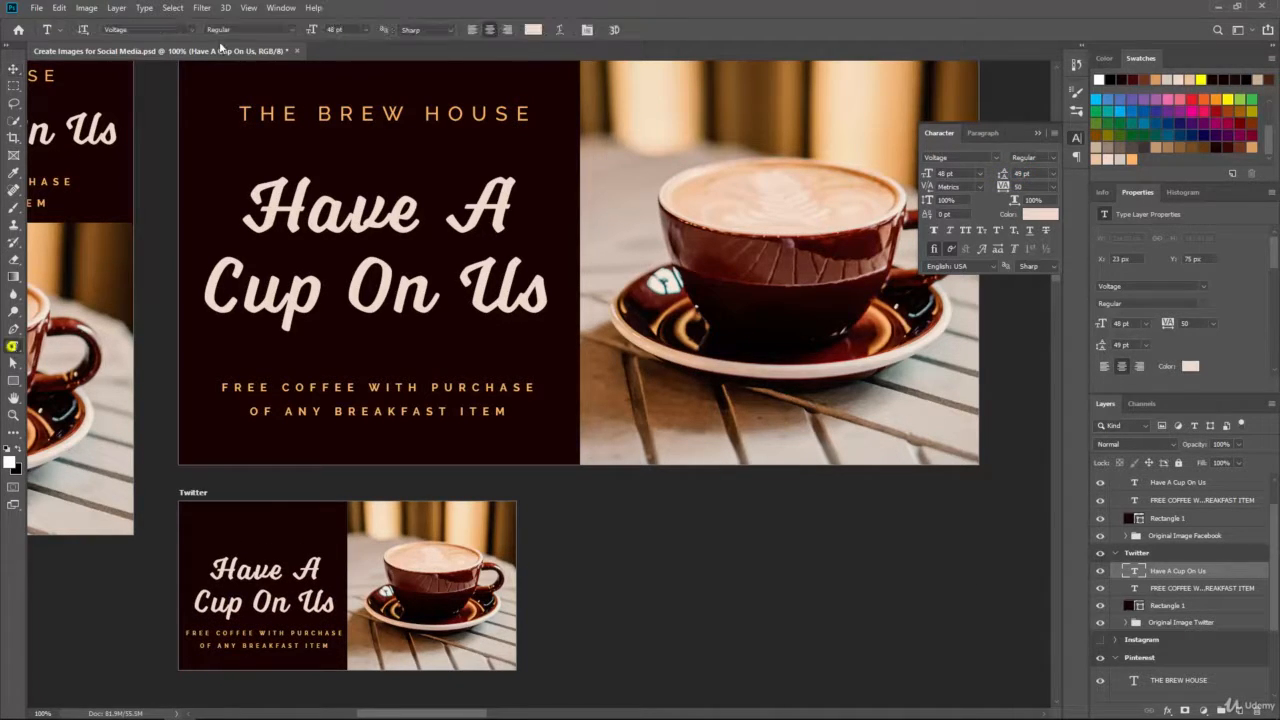
type("40")
key("Return")
type("42")
key("Return")
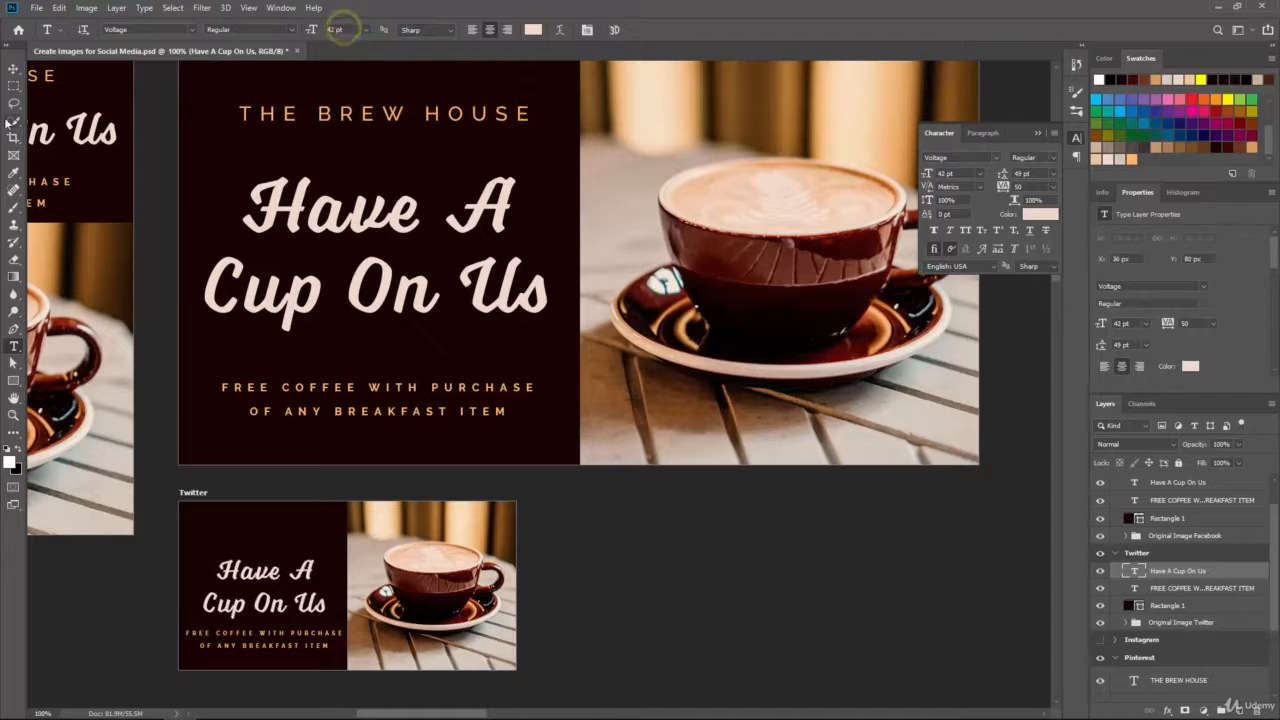
left_click(13, 68)
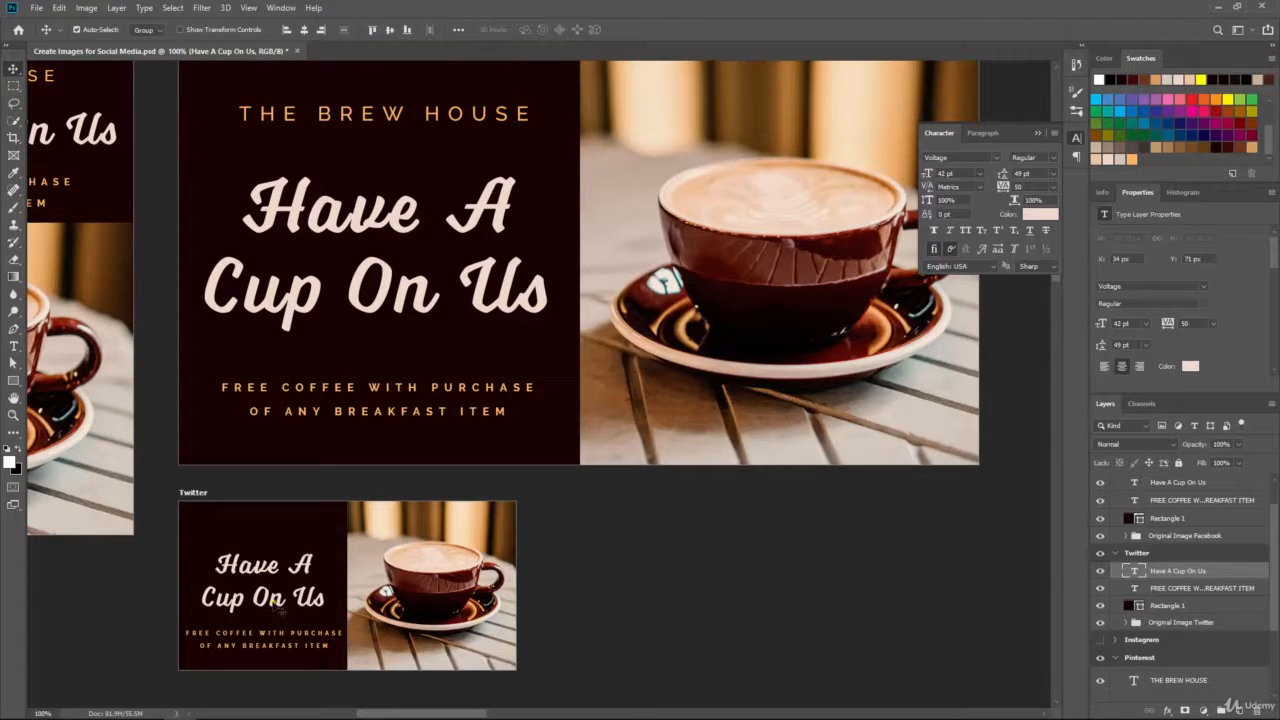
left_click_drag(276, 600, 274, 602)
key("Up")
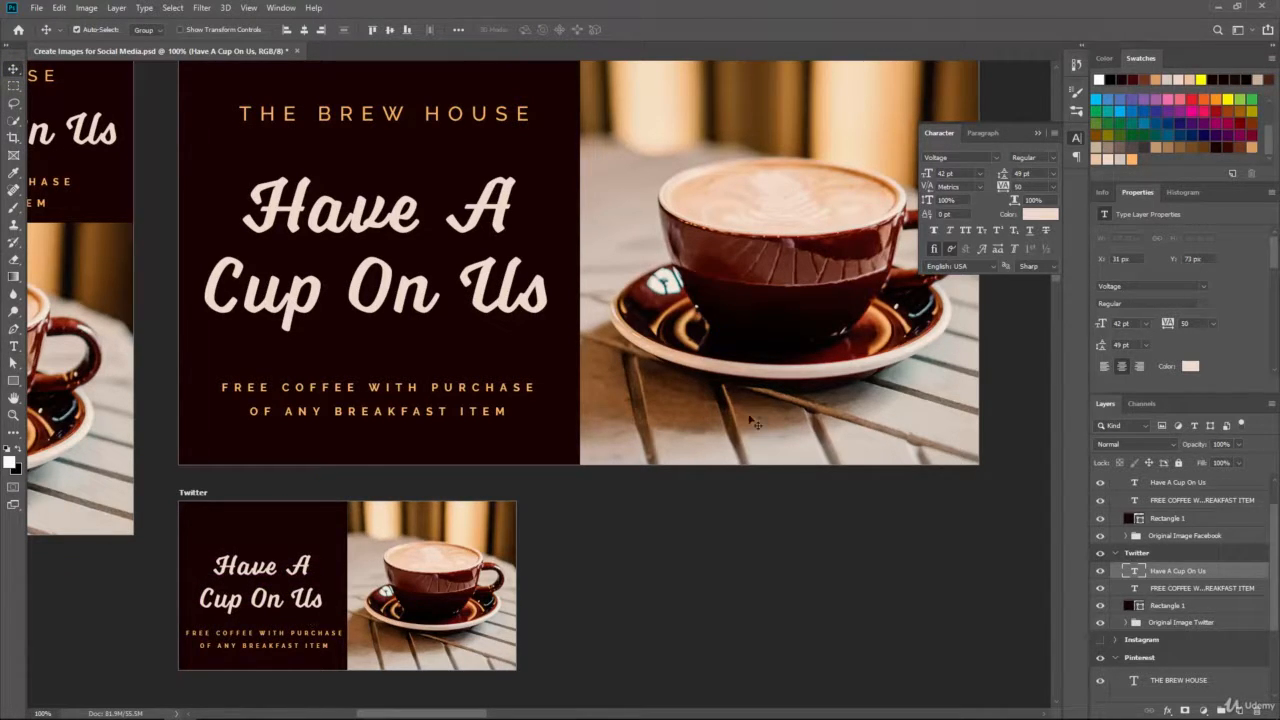
Step: Copy THE BREW HOUSE into the Twitter panel and nudge the Twitter coffee photo down and back
scroll(1186, 503, "up", 1)
left_click_drag(1186, 483, 1240, 710)
left_click_drag(1172, 482, 1165, 597)
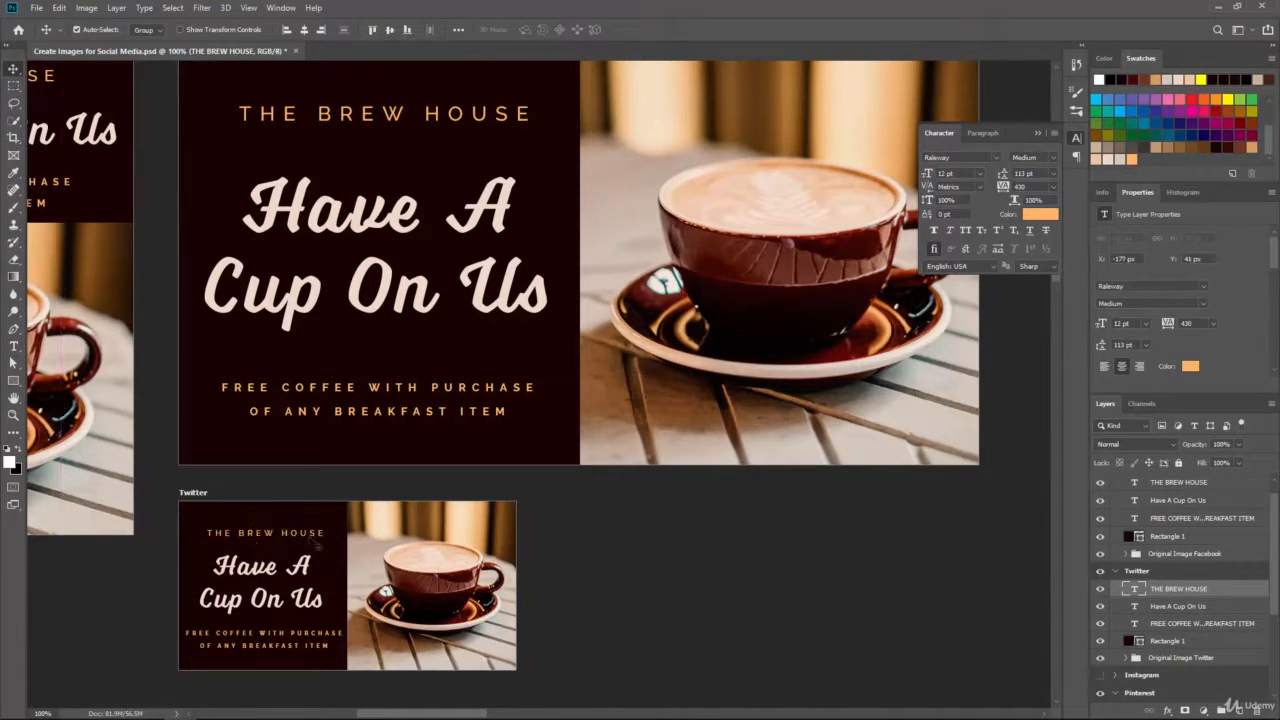
key("ctrl+minus")
key("ctrl+plus")
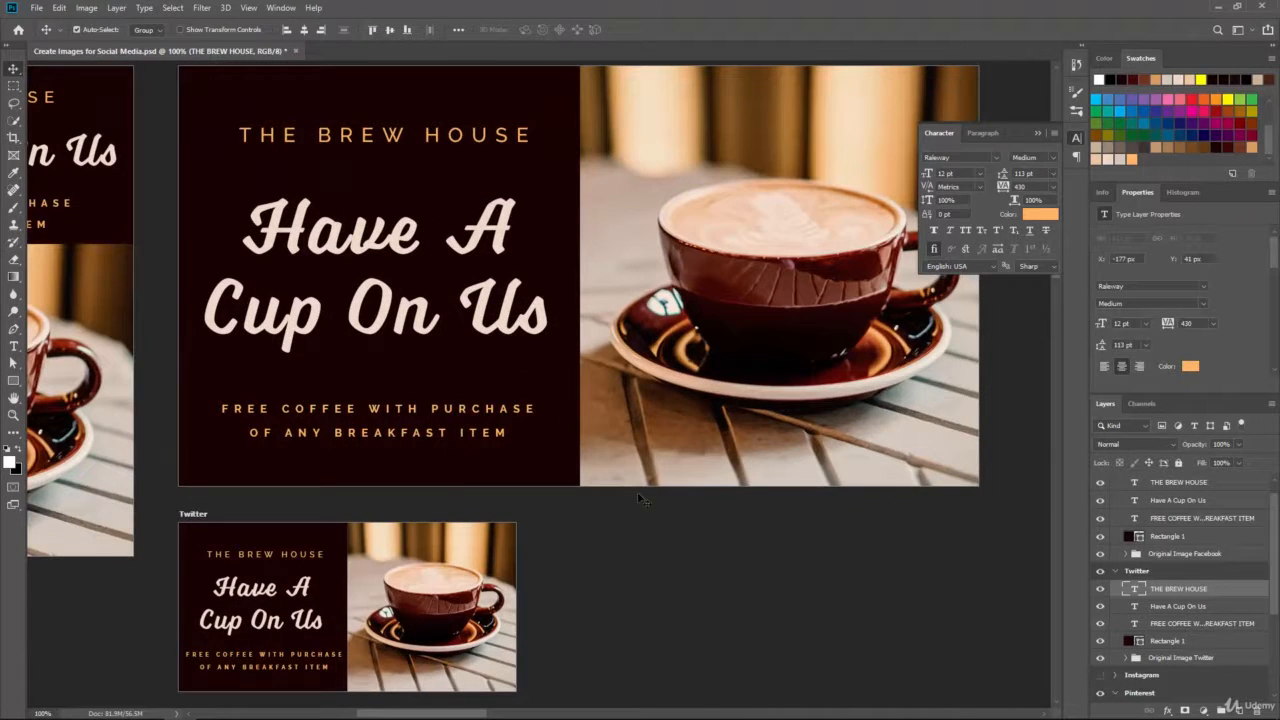
left_click(1181, 658)
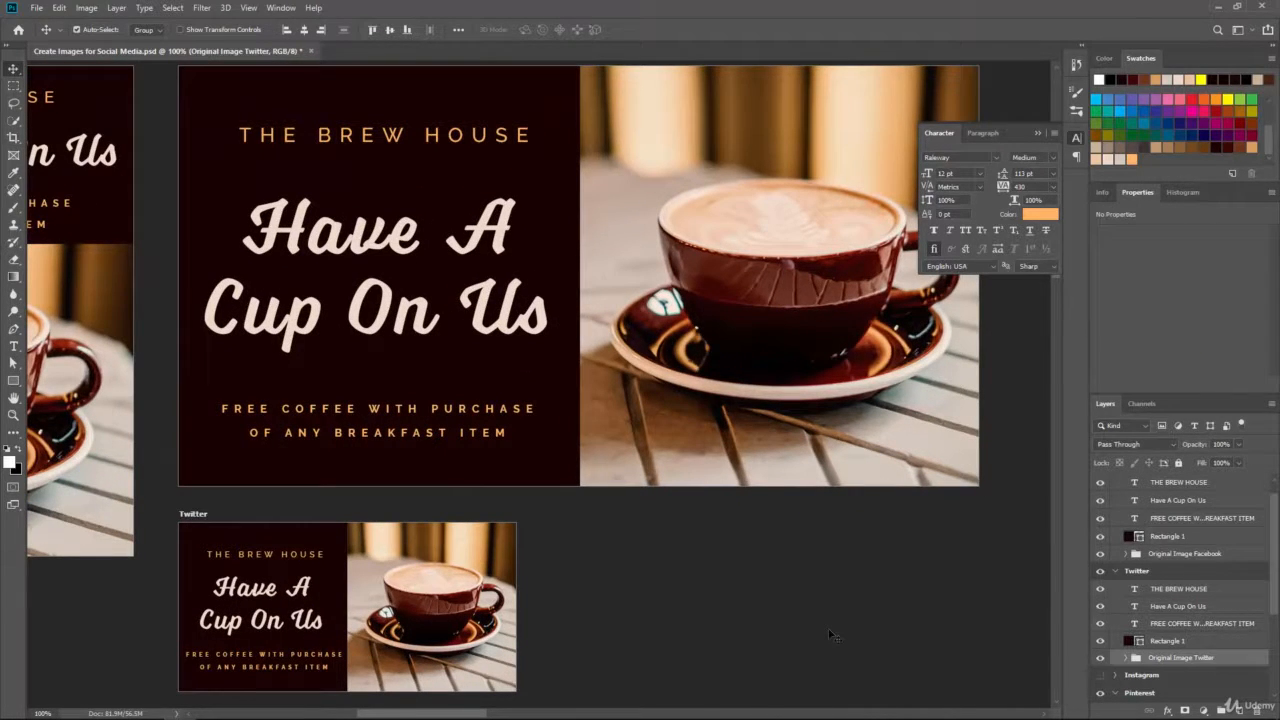
key("Down")
key("Down")
key("Down")
key("Down")
key("Up")
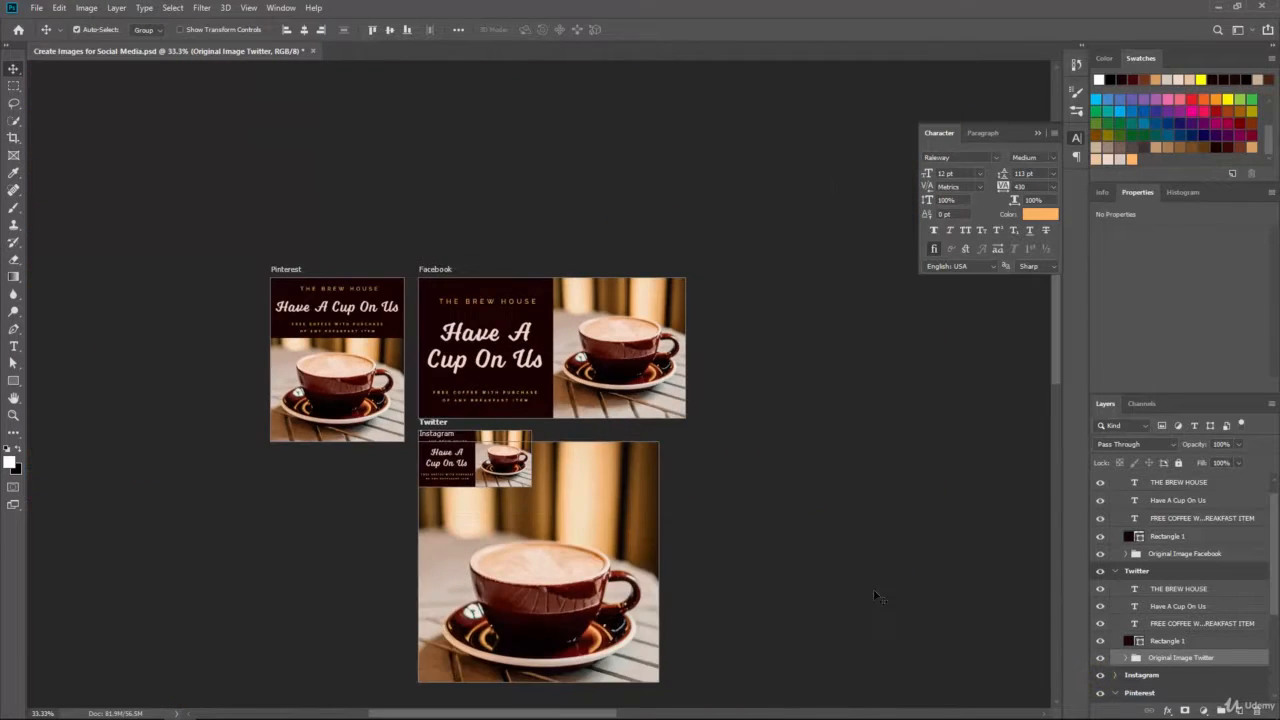
Step: Arrange the Twitter, Facebook, Pinterest and Instagram artboards in a single aligned row
left_click_drag(117, 399, 865, 256)
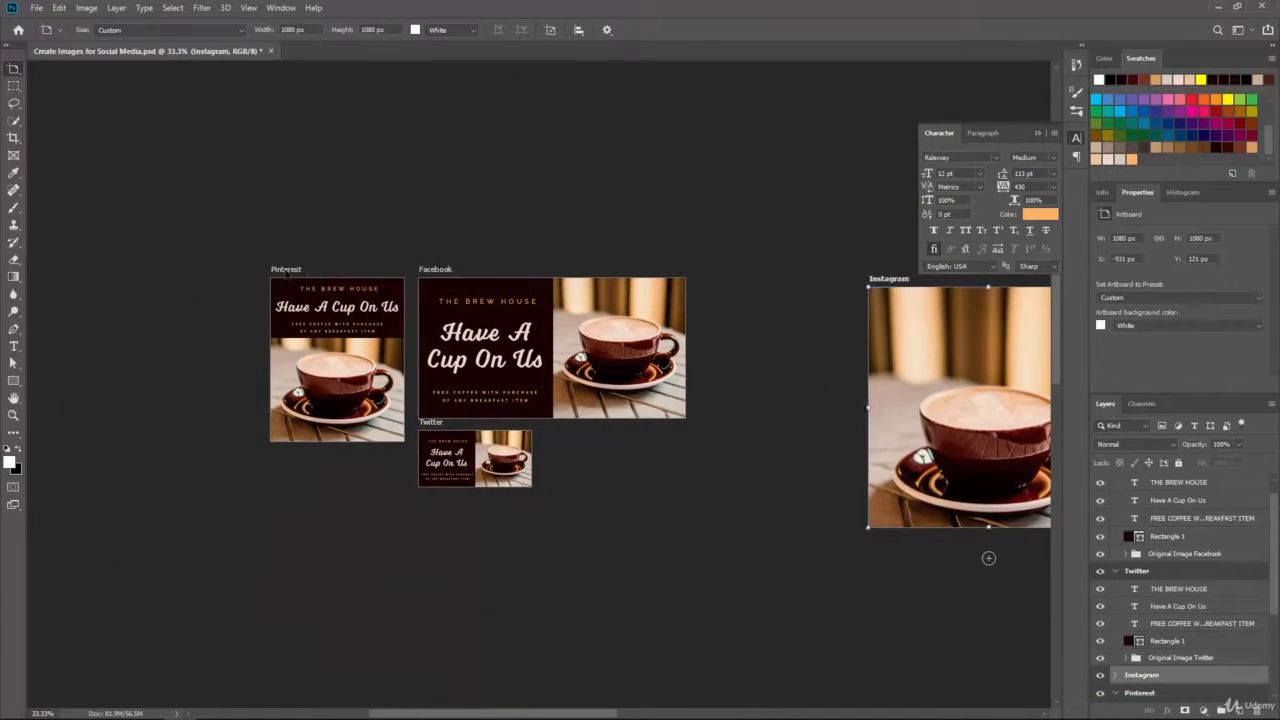
left_click_drag(286, 271, 736, 271)
left_click_drag(435, 423, 301, 270)
left_click_drag(740, 269, 727, 269)
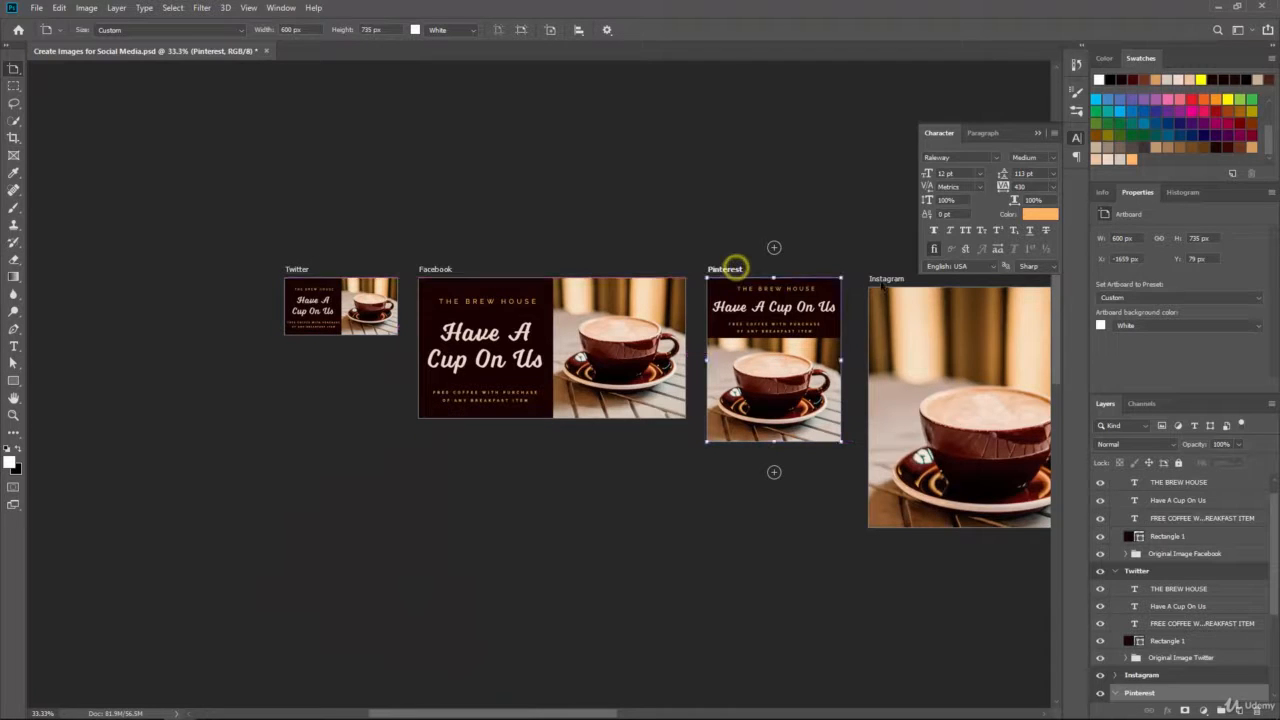
left_click_drag(886, 279, 880, 270)
left_click_drag(758, 511, 511, 504)
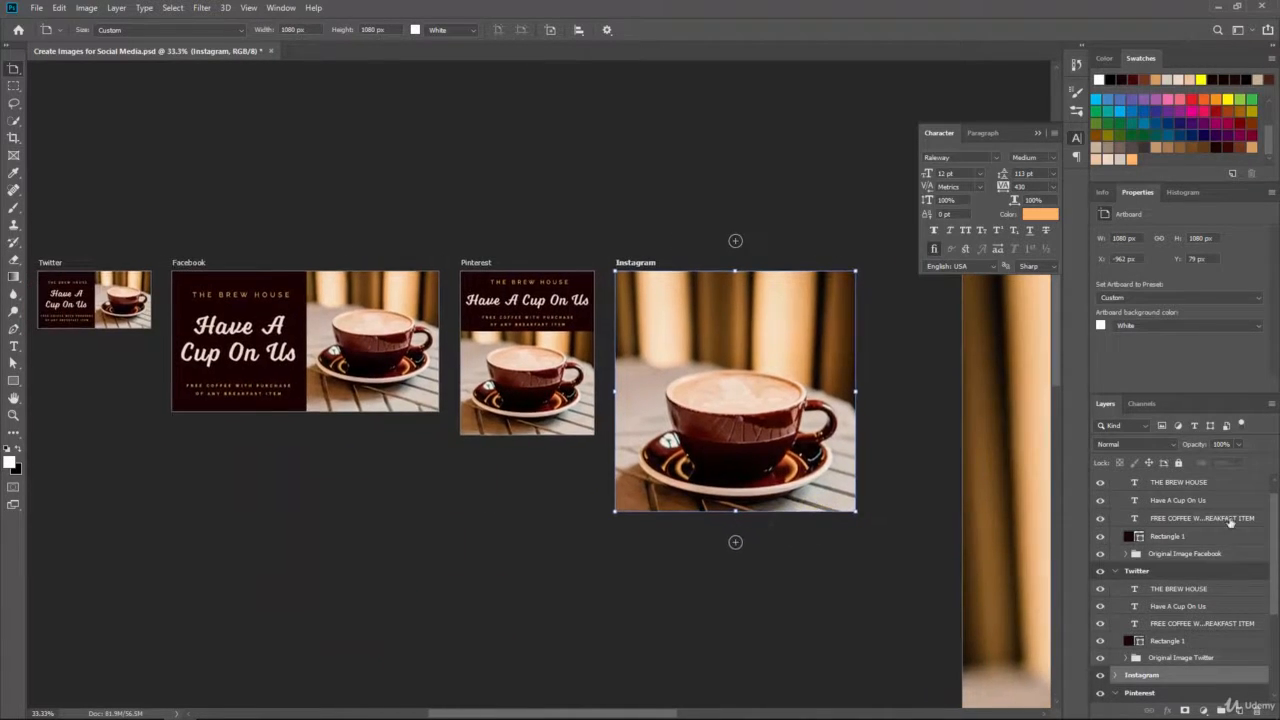
Step: Copy the dark panel rectangle onto Instagram and stretch it to a 1094 x 342 px top band
scroll(1229, 520, "down", 4)
left_click(1099, 694)
left_click(1185, 652)
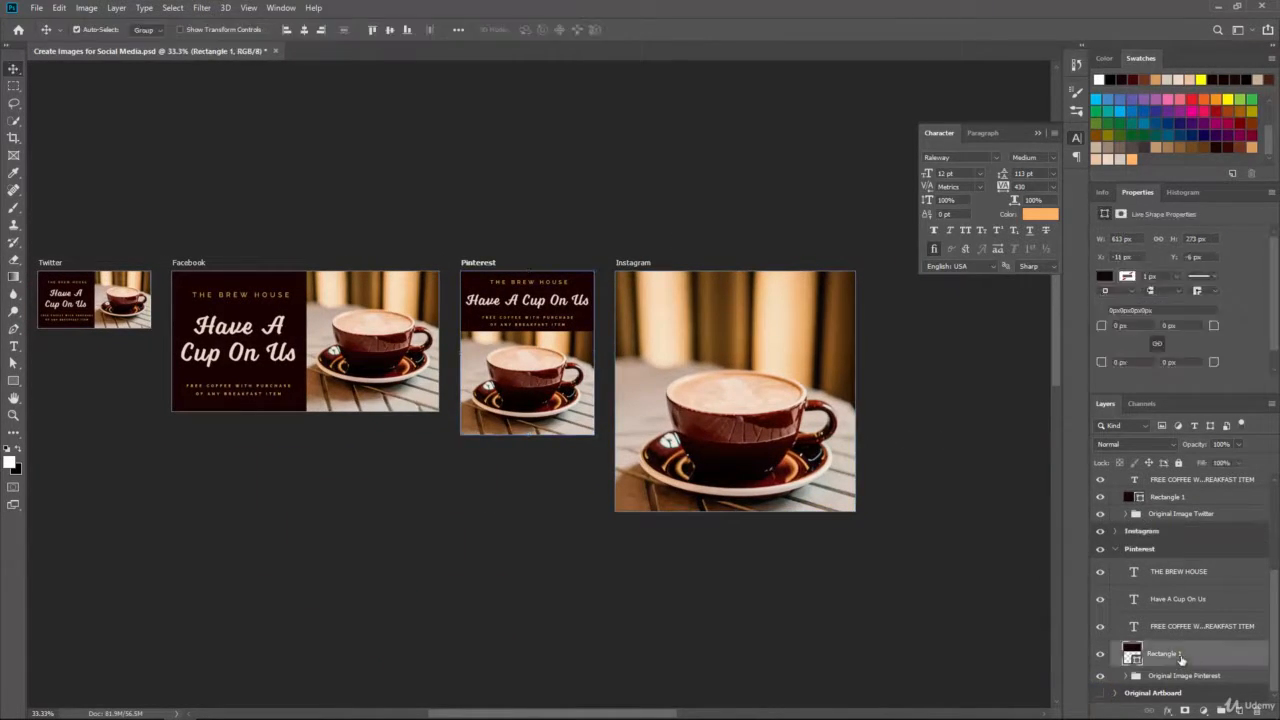
left_click(16, 363)
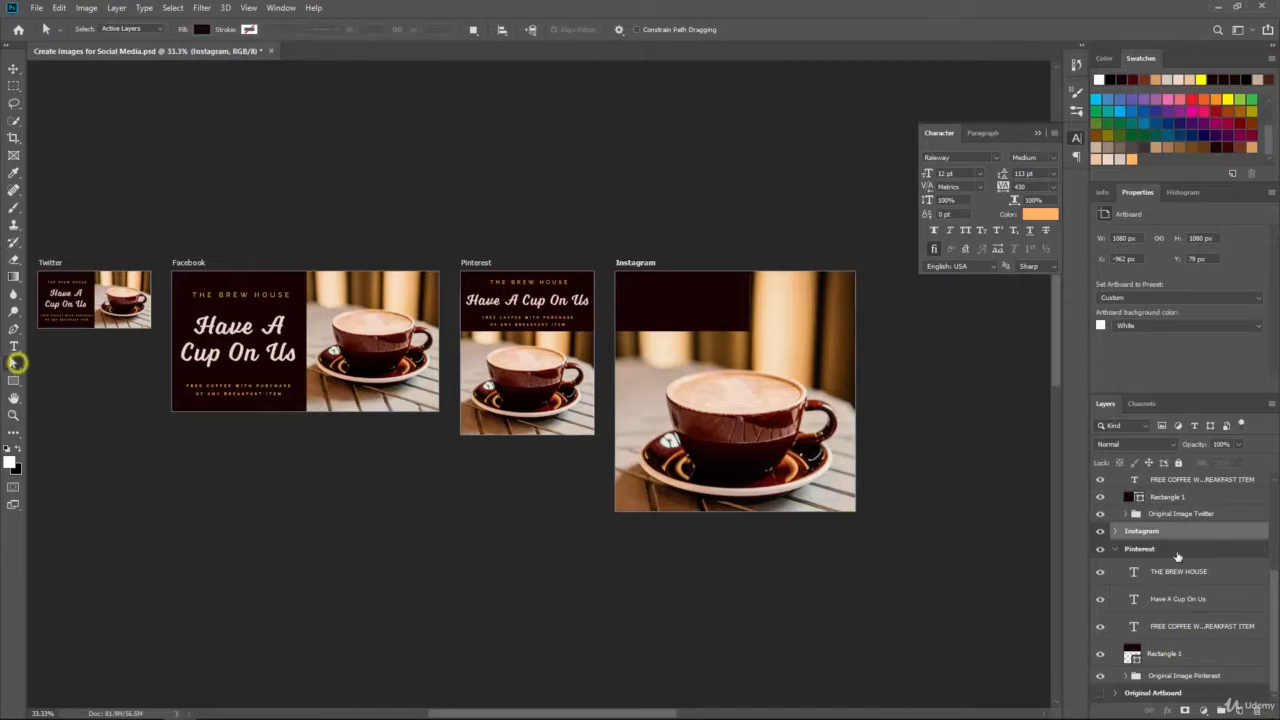
left_click(1116, 532)
left_click(1161, 555)
left_click_drag(728, 309, 803, 349)
left_click(749, 330)
left_click(655, 271)
left_click_drag(749, 271, 855, 271)
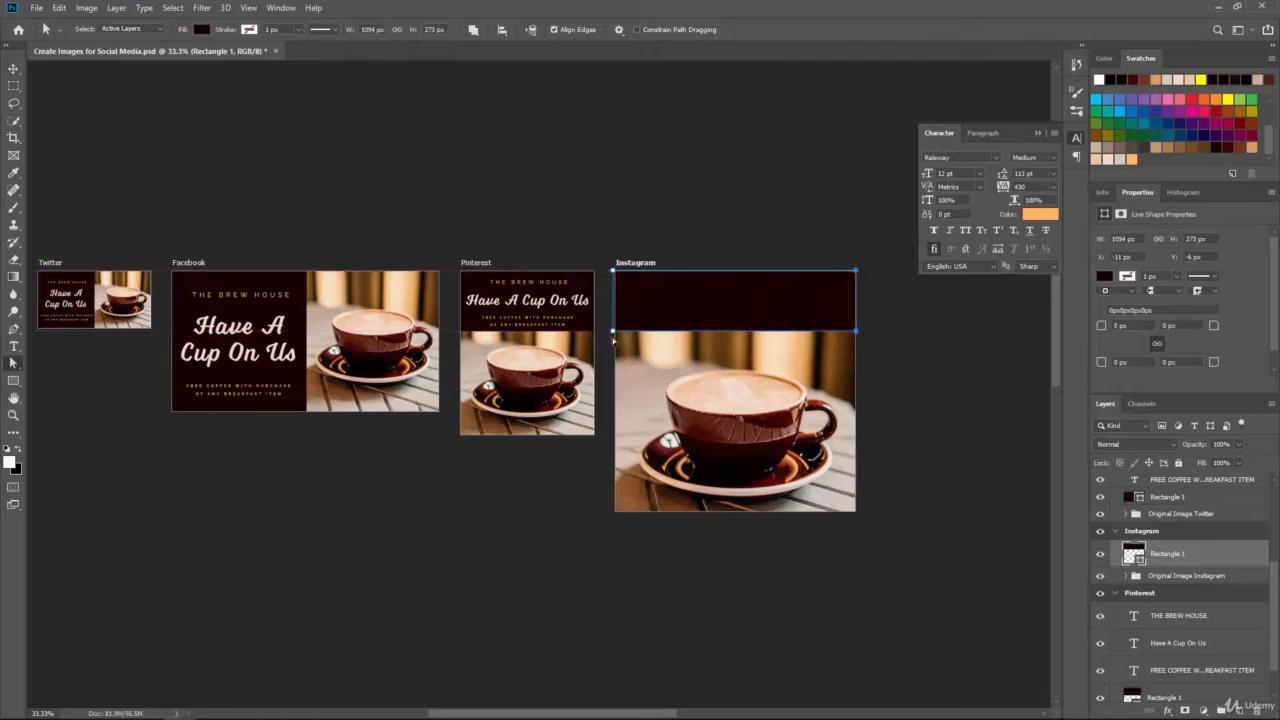
left_click_drag(856, 331, 856, 345)
Step: Nudge the Instagram coffee photo slightly upward
left_click(1168, 541)
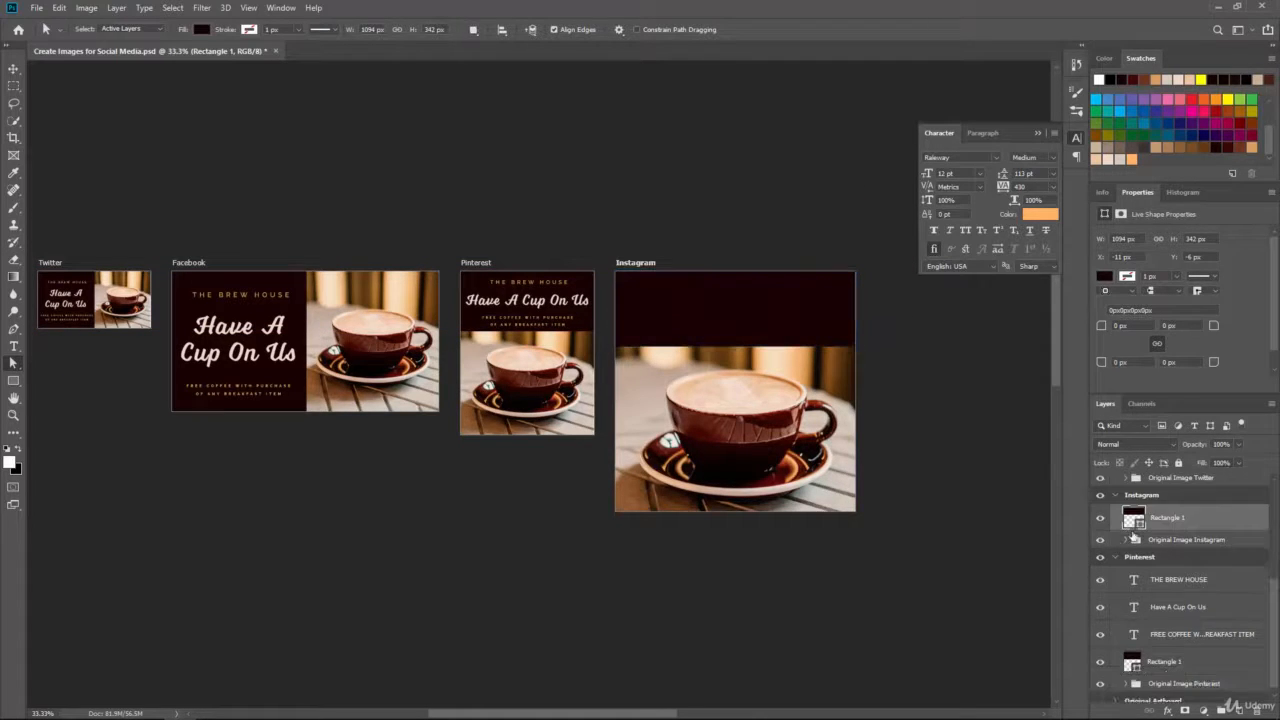
left_click(12, 72)
left_click_drag(815, 448, 839, 442)
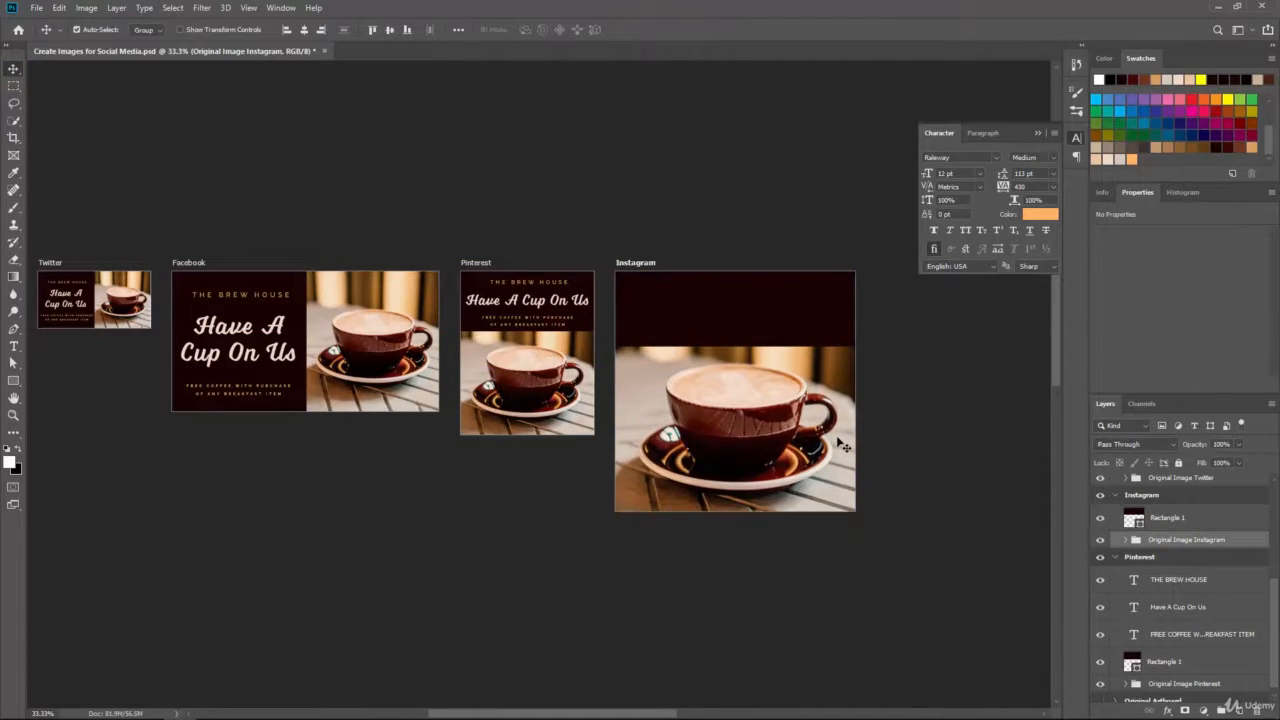
Step: Copy the THE BREW HOUSE, Have A Cup On Us and FREE COFFEE text from Pinterest into Instagram
left_click(1182, 585)
key("ctrl+j")
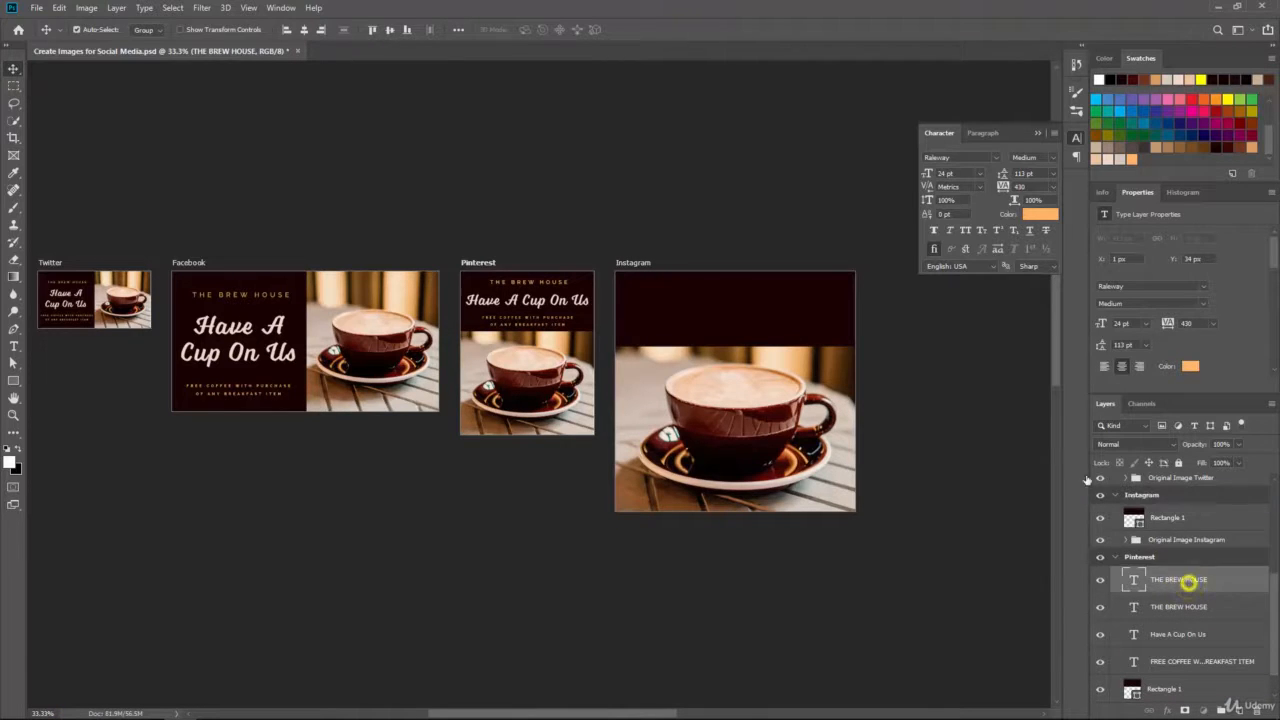
left_click_drag(1188, 584, 1150, 500)
left_click(1182, 636)
key("ctrl+j")
left_click_drag(1189, 635, 1186, 532)
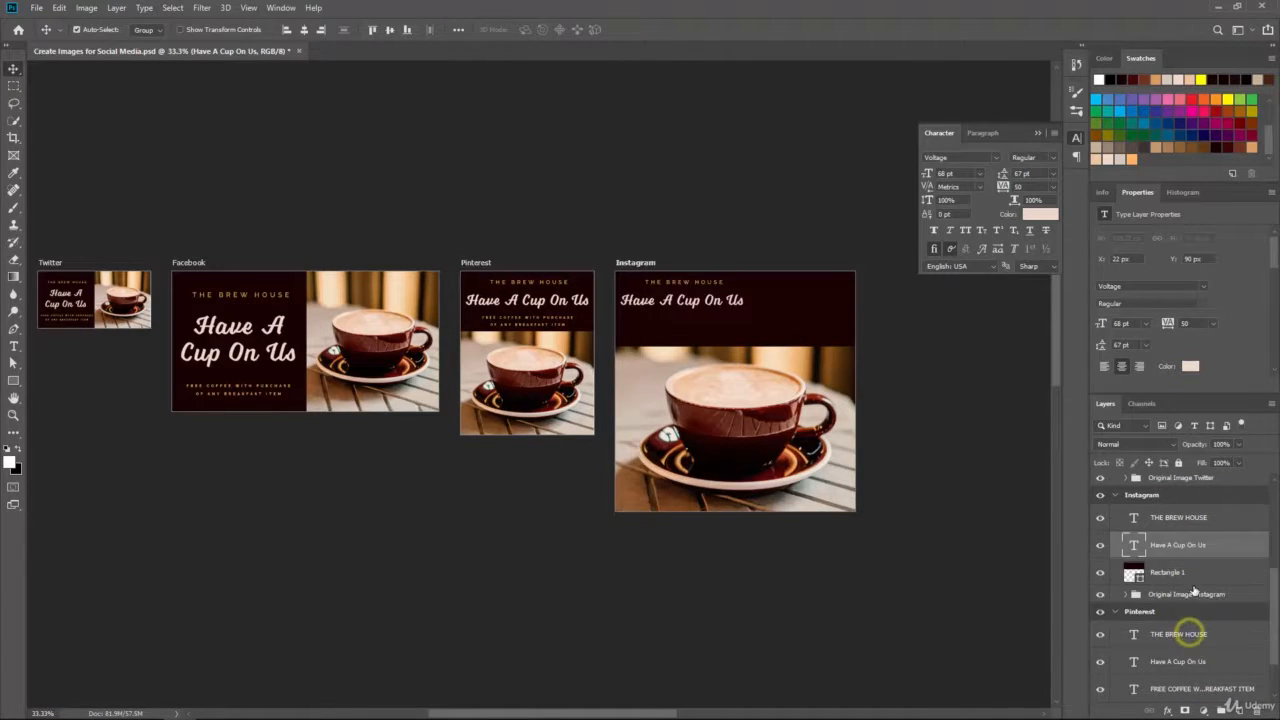
left_click(1207, 687)
key("ctrl+j")
left_click_drag(1207, 687, 1186, 568)
Step: Centre the three copied text lines on the Instagram panel
left_click(1178, 516, "shift")
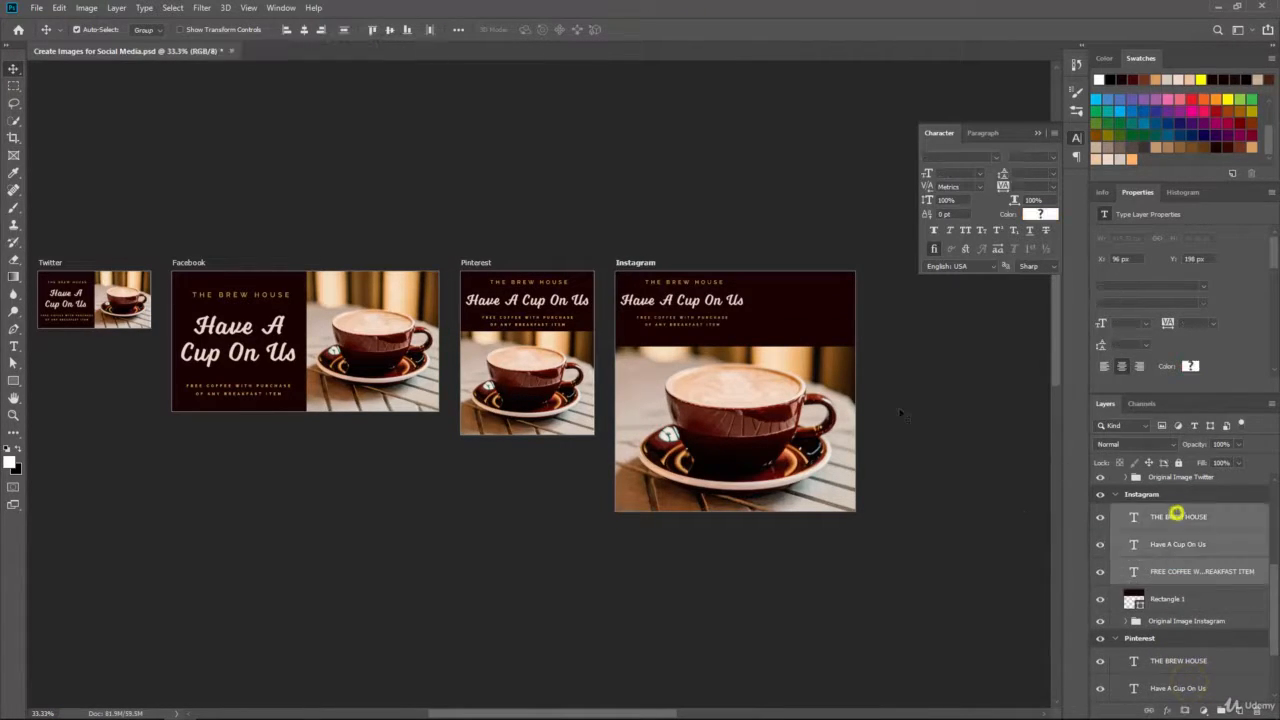
key("ctrl+plus")
left_click_drag(838, 377, 677, 385)
left_click_drag(615, 282, 666, 284)
Step: Set the Instagram FREE COFFEE text to 18 pt
left_click(13, 345)
left_click(1220, 517)
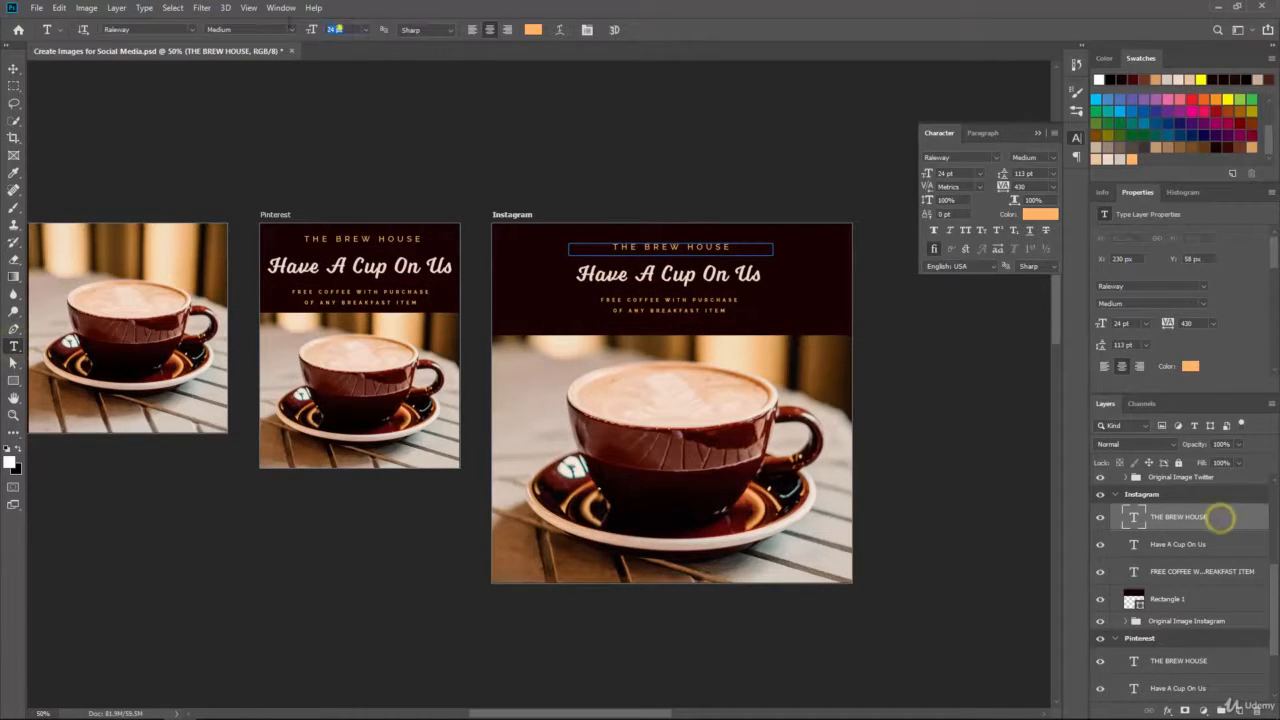
left_click(13, 68)
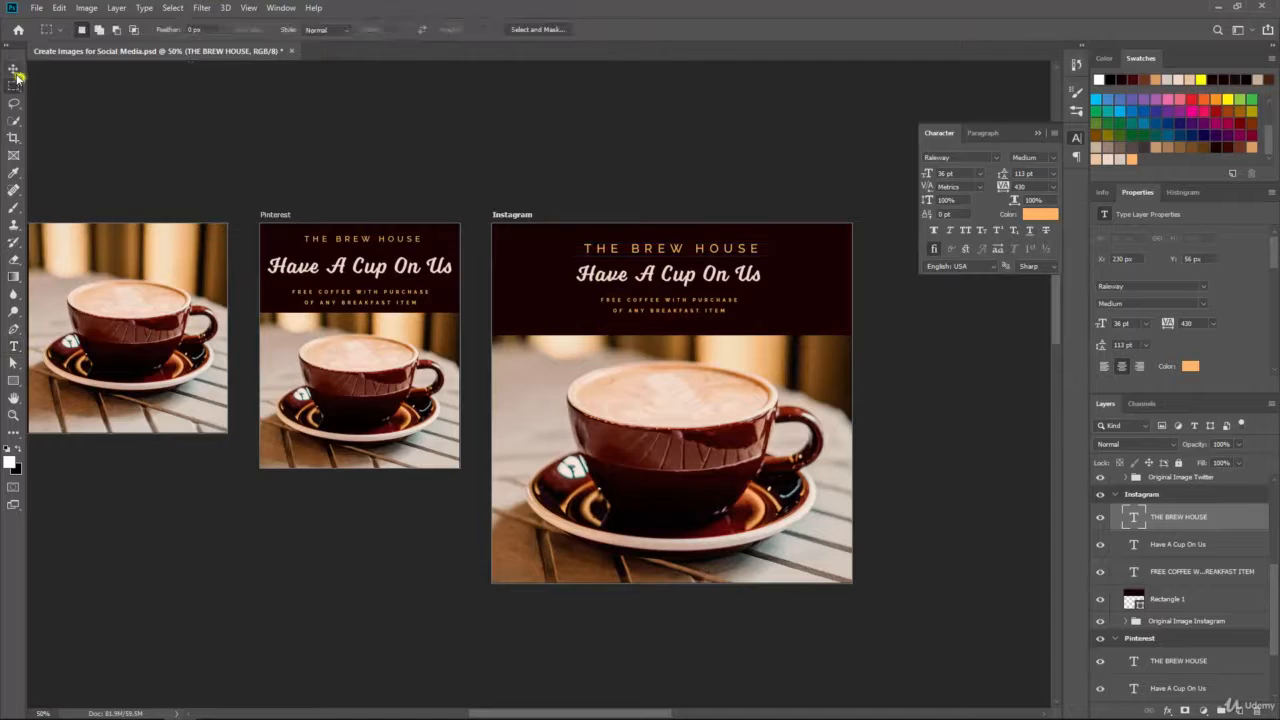
left_click(700, 330)
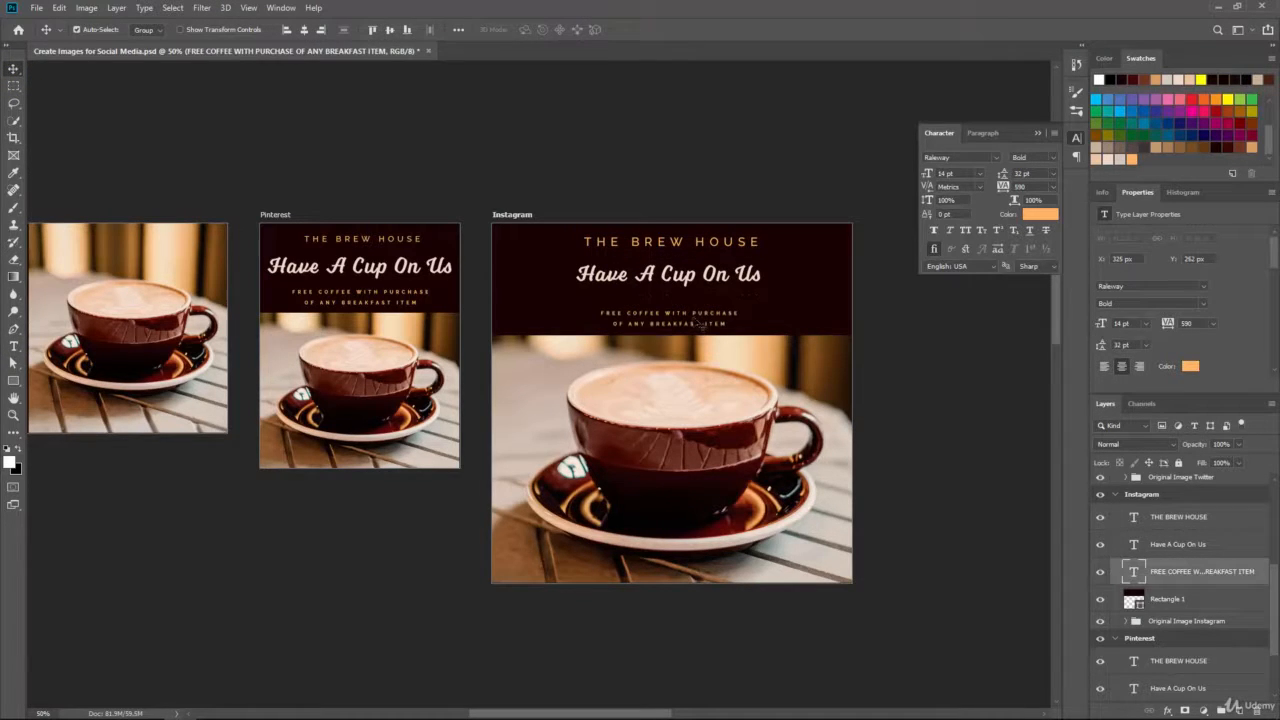
left_click(13, 347)
type("18")
key("Return")
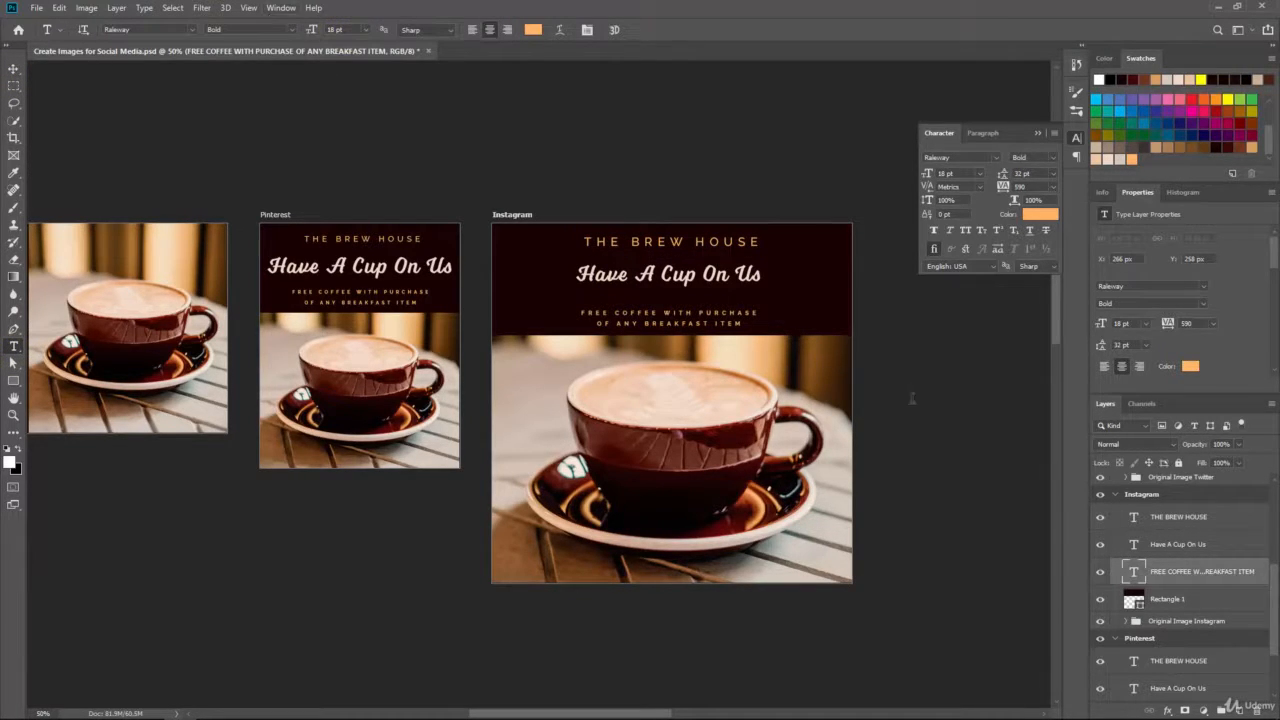
Step: Enlarge the Have A Cup On Us headline to about 87 pt and centre it in the panel
left_click(1181, 543)
left_click(366, 30)
left_click(363, 198)
left_click_drag(312, 30, 340, 32)
key("v")
left_click_drag(640, 274, 708, 249)
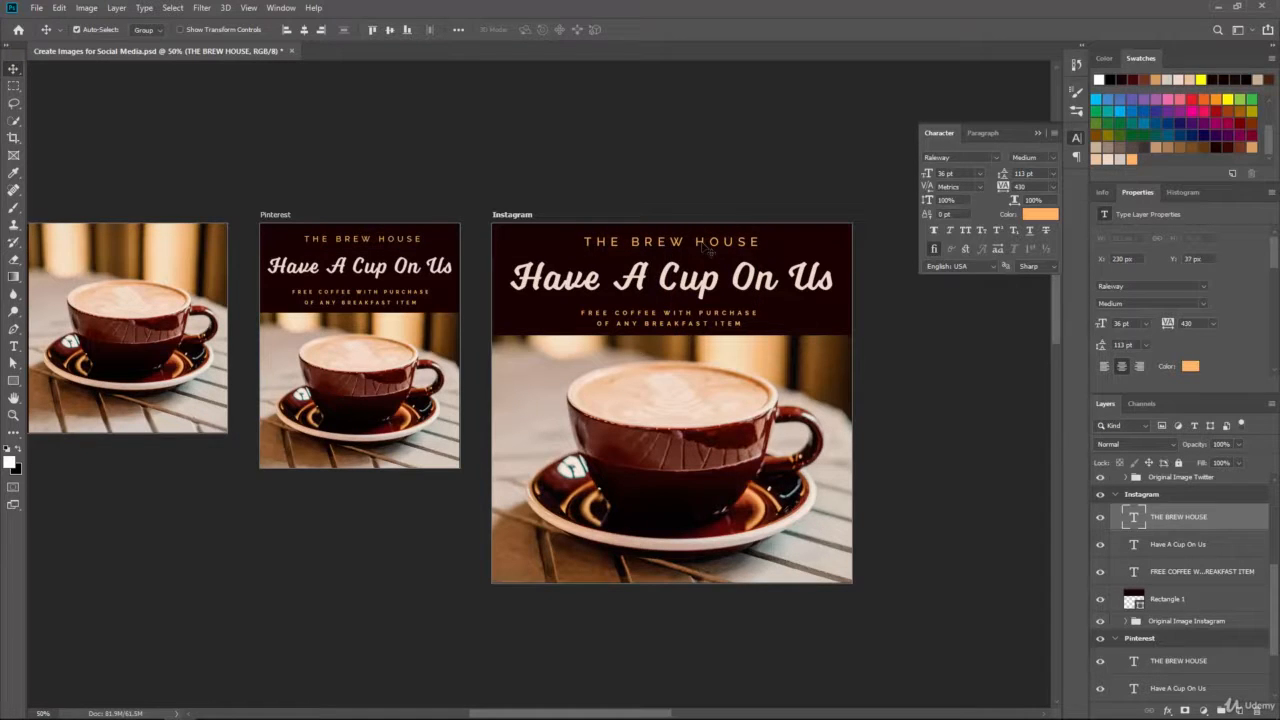
Step: Recentre the FREE COFFEE lines under the headline, then collapse the character settings and artboard groups
left_click(1130, 571)
left_click_drag(690, 320, 695, 325)
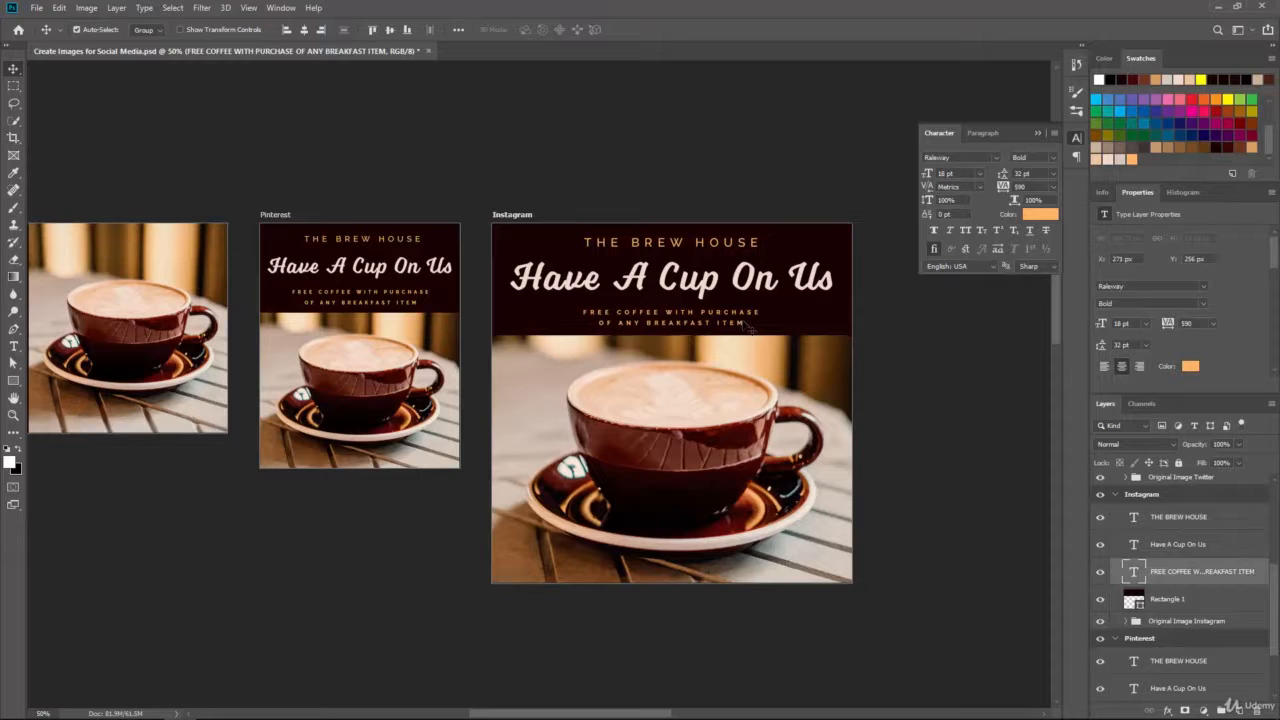
left_click(1158, 540)
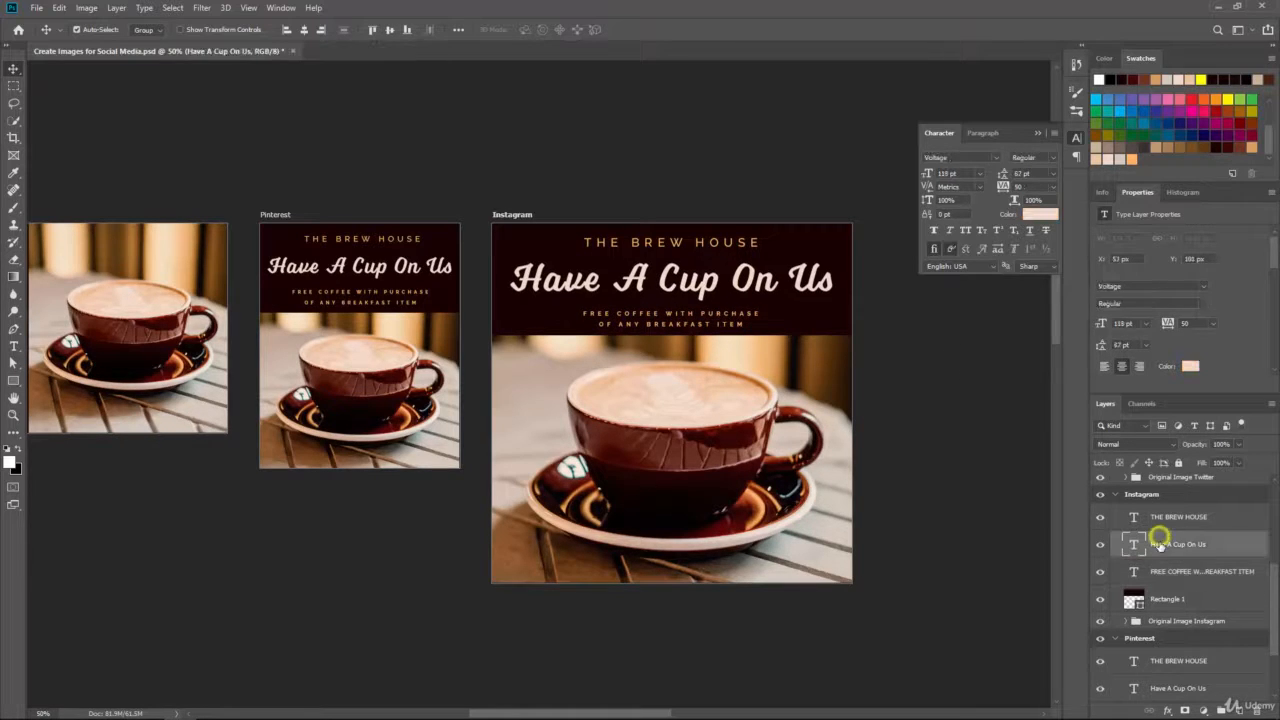
left_click(1037, 132)
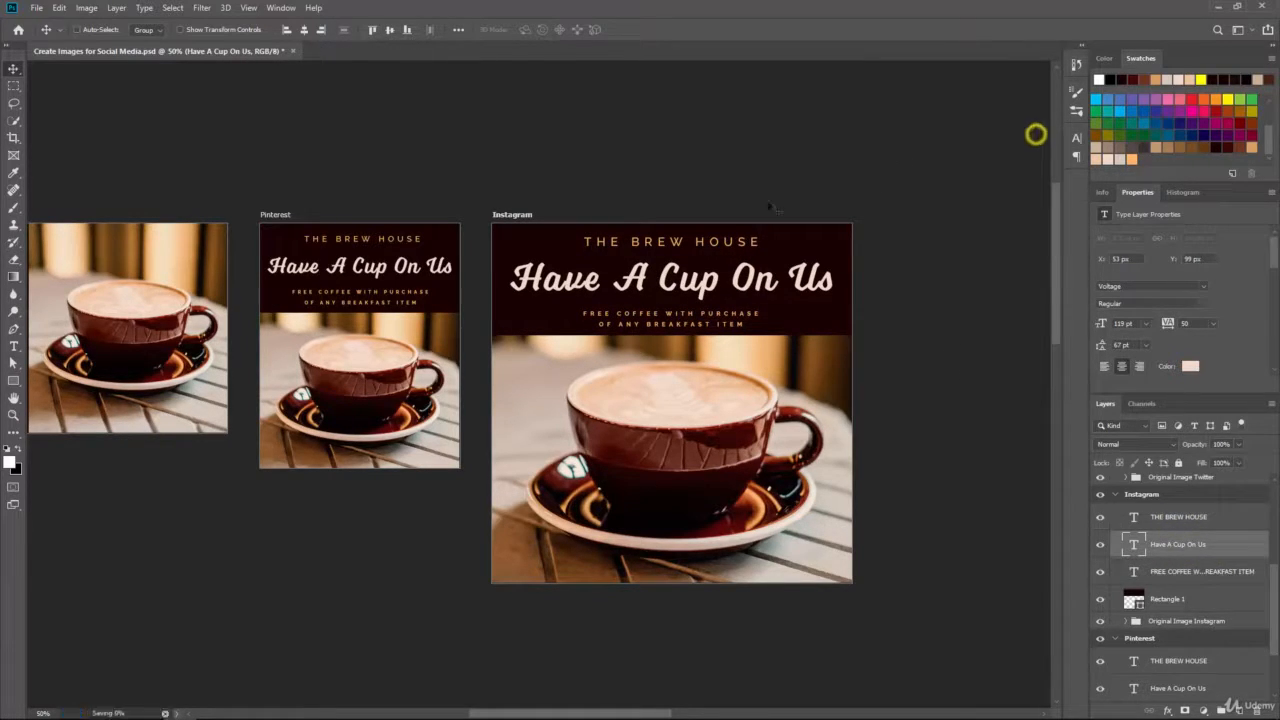
left_click(1115, 497)
left_click(1116, 548)
Step: Reorder the artboards so Twitter sits above Facebook and Pinterest above Instagram
left_click(1116, 553)
left_click(1116, 483)
left_click_drag(295, 497, 549, 517)
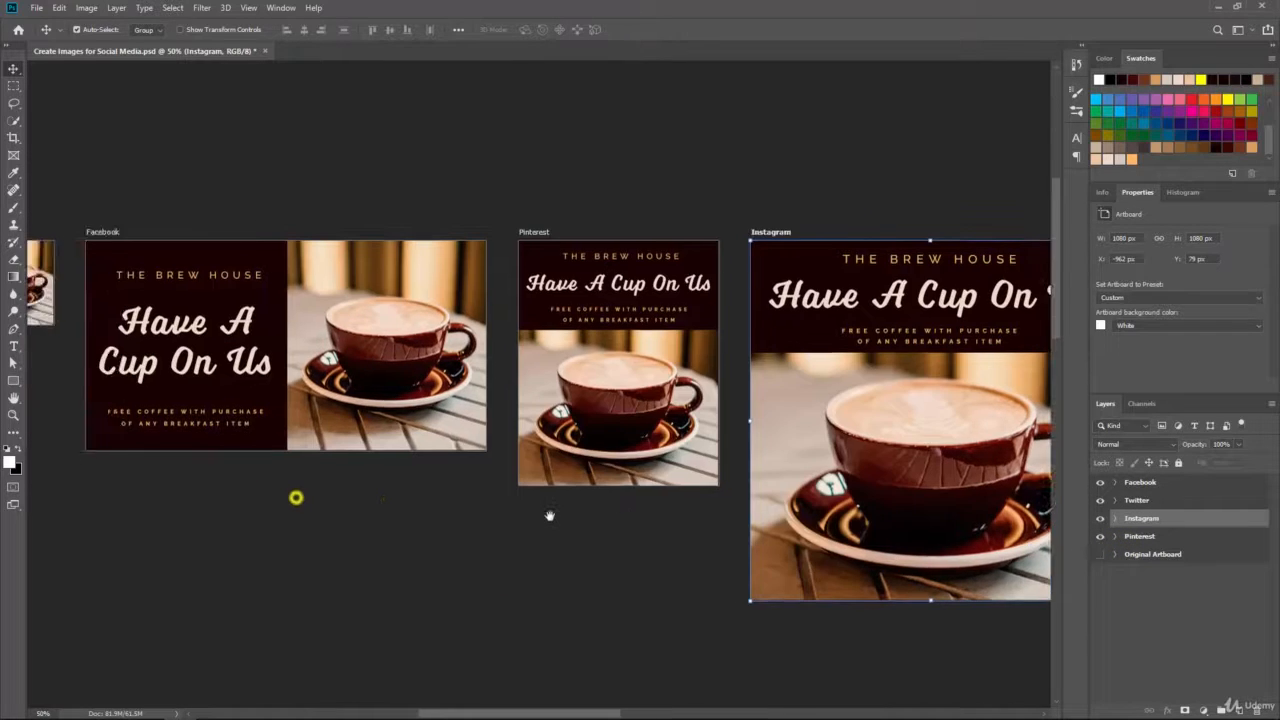
key("ctrl+minus")
mouse_move(420, 485)
left_mouse_down()
mouse_move(433, 487)
mouse_move(427, 463)
left_mouse_up()
left_click_drag(1174, 502, 1174, 480)
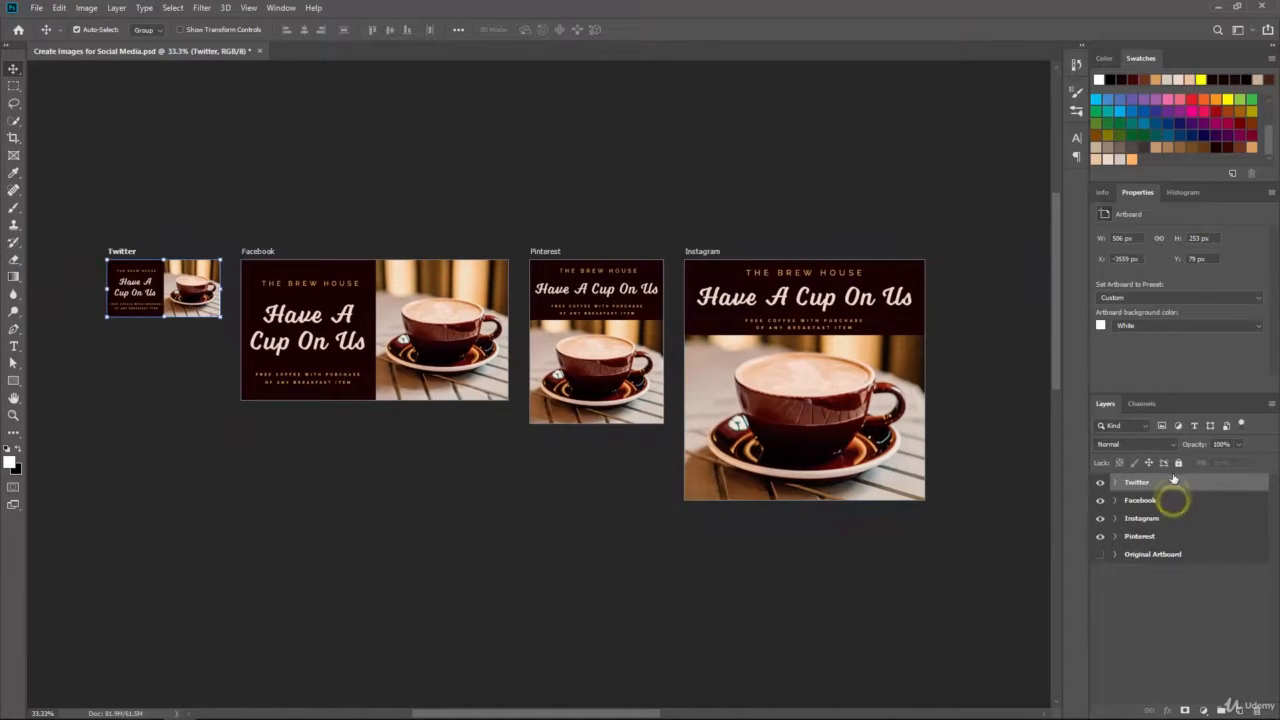
left_click_drag(1174, 537, 1176, 510)
Step: Zoom out with side panels hidden to review all four ads side by side, then restore the panels
left_click(188, 204)
left_click_drag(188, 204, 205, 205)
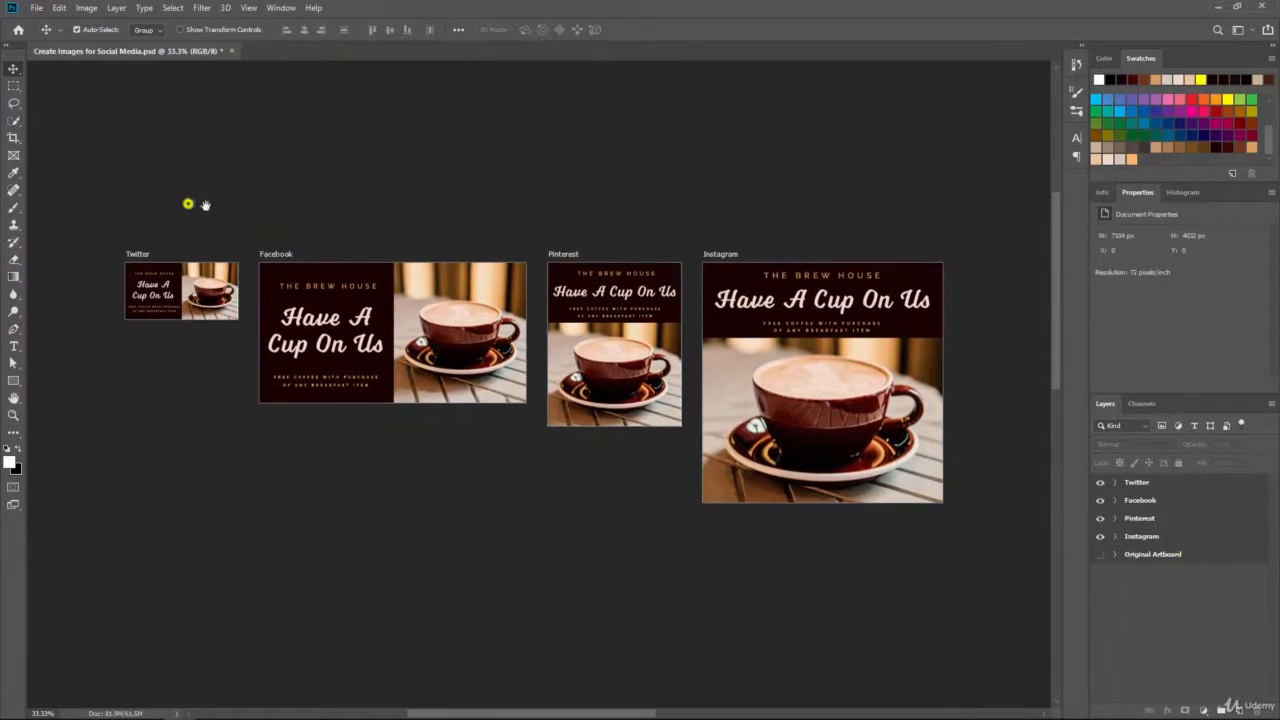
key("ctrl+plus")
left_click(1265, 52)
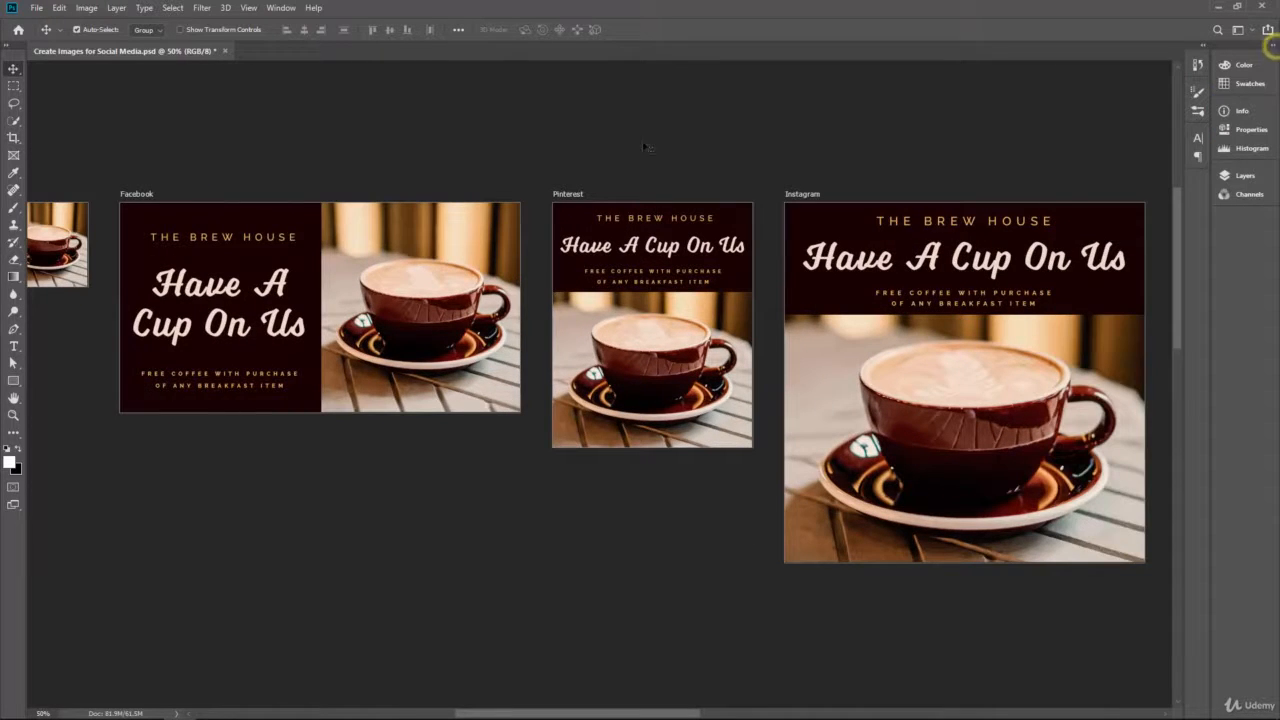
left_click_drag(634, 146, 685, 148)
key("ctrl+minus")
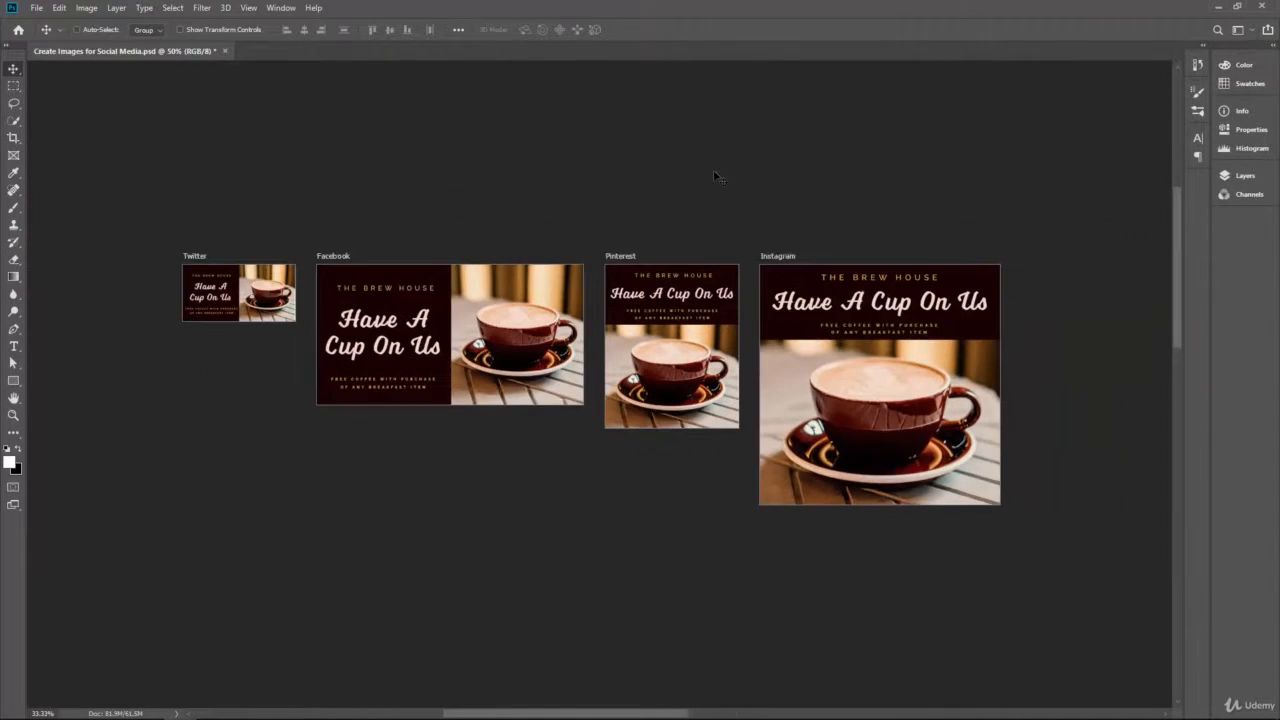
left_click_drag(737, 196, 727, 190)
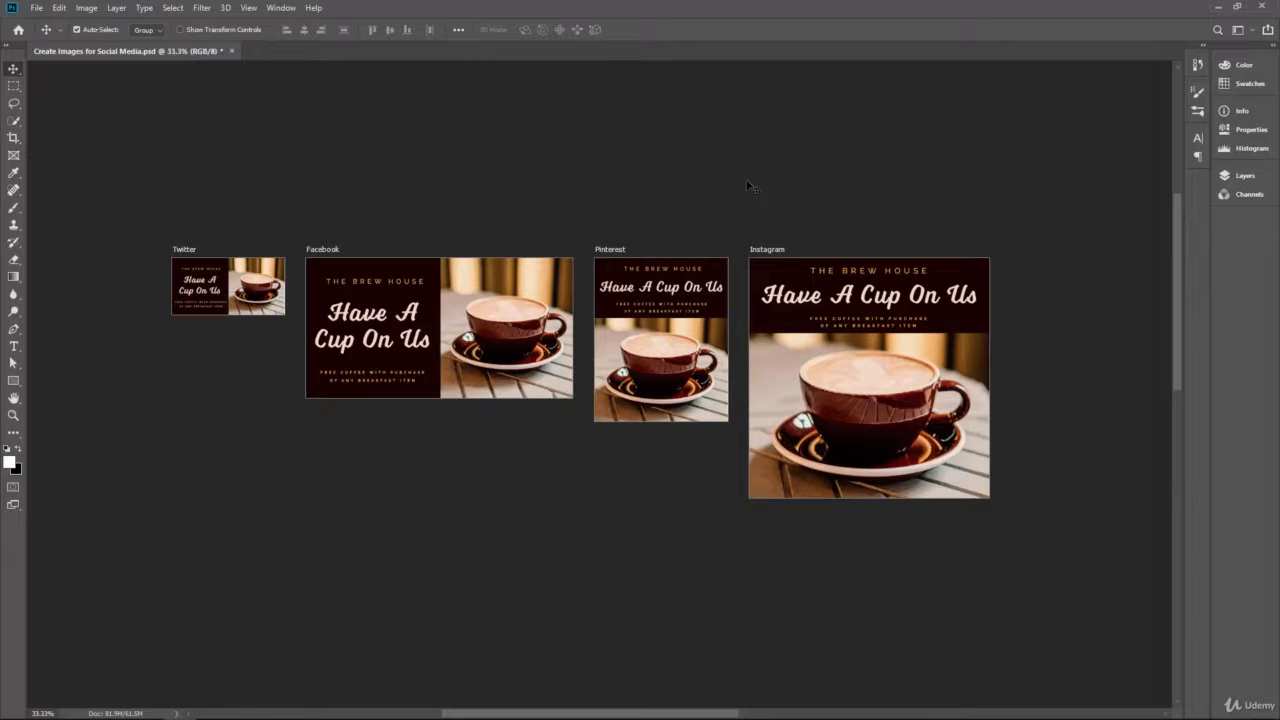
left_click(1275, 55)
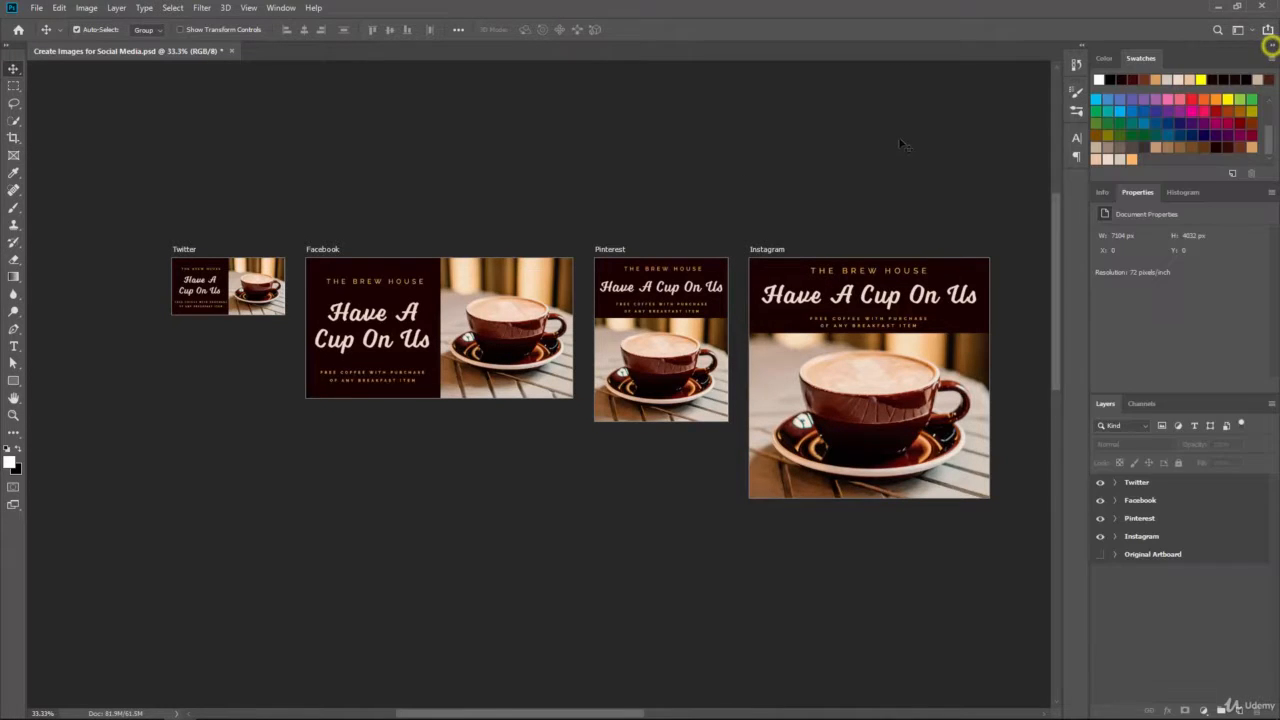